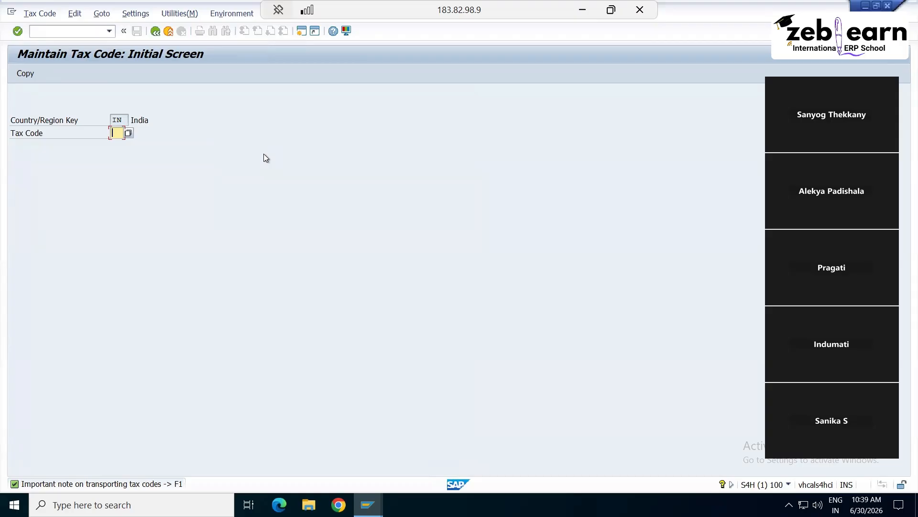
Step: Create tax code AP for India with the description "Input tax 20%" and tax type V (Input tax)
type("AP")
key("Return")
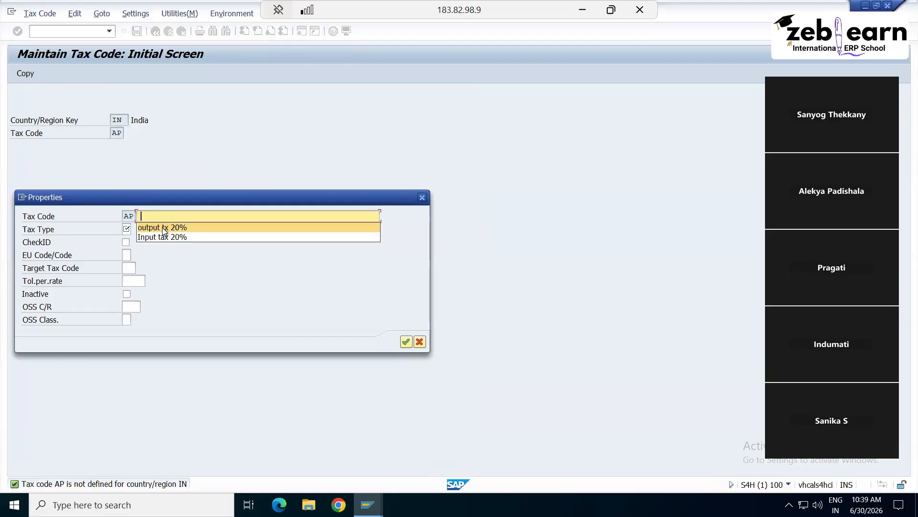
left_click(167, 243)
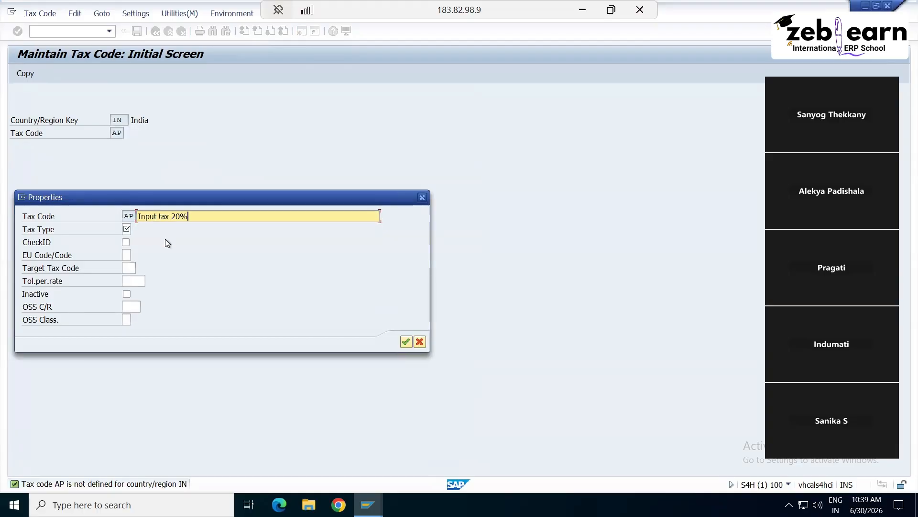
left_click(133, 231)
left_click(136, 228)
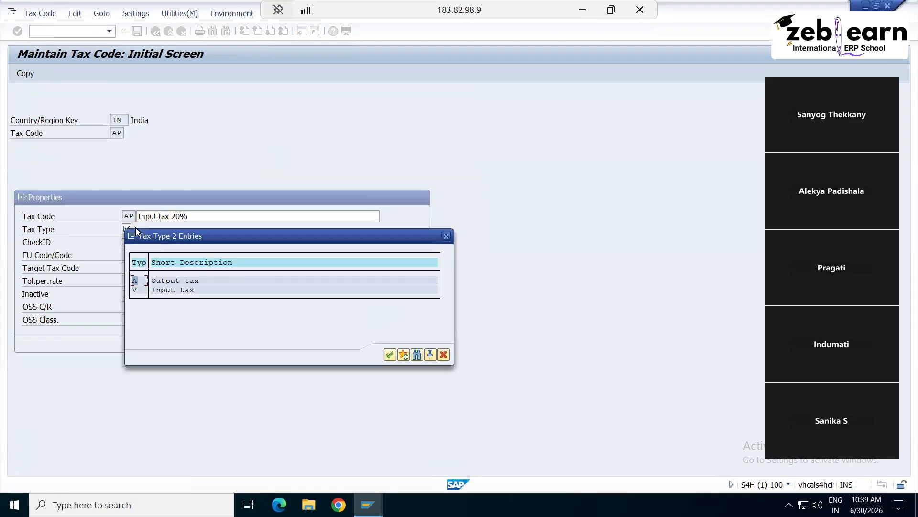
double_click(162, 289)
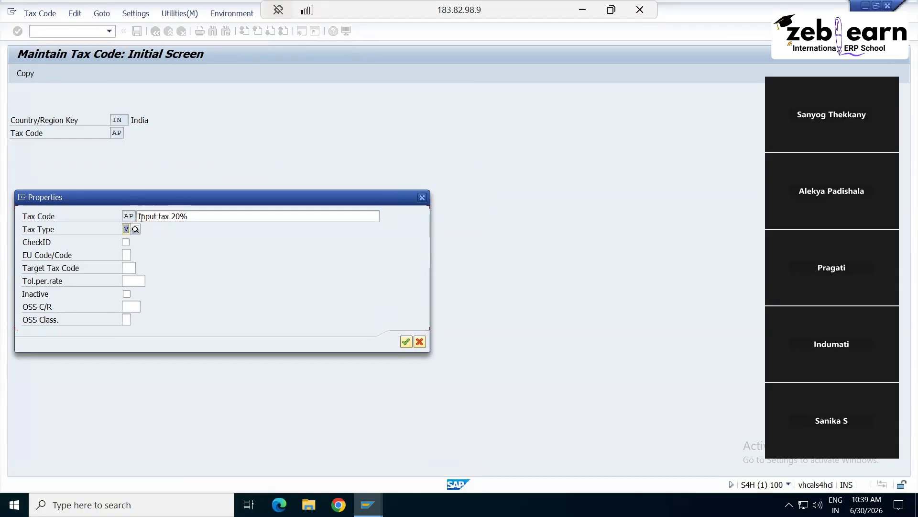
key("Return")
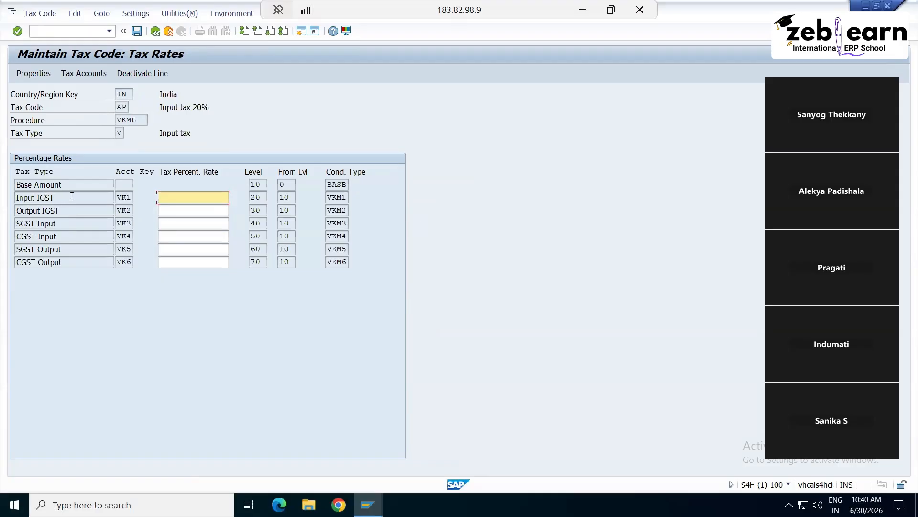
Step: Switch to ChatGPT in the local browser and ask "what are account keys"
left_click(582, 9)
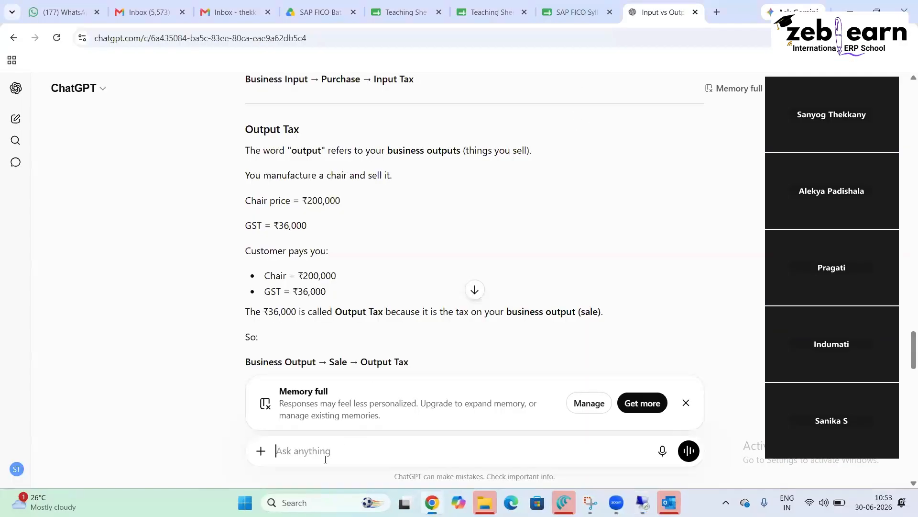
type("what are account keys")
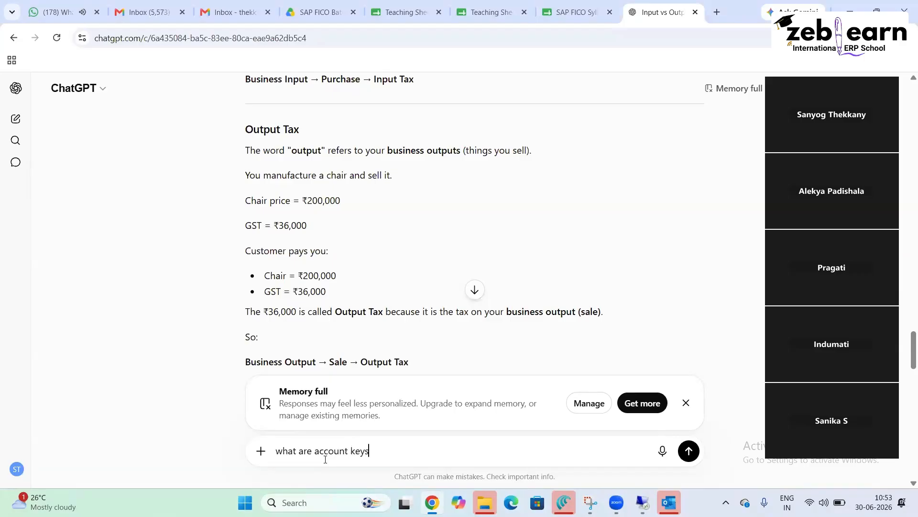
key("Return")
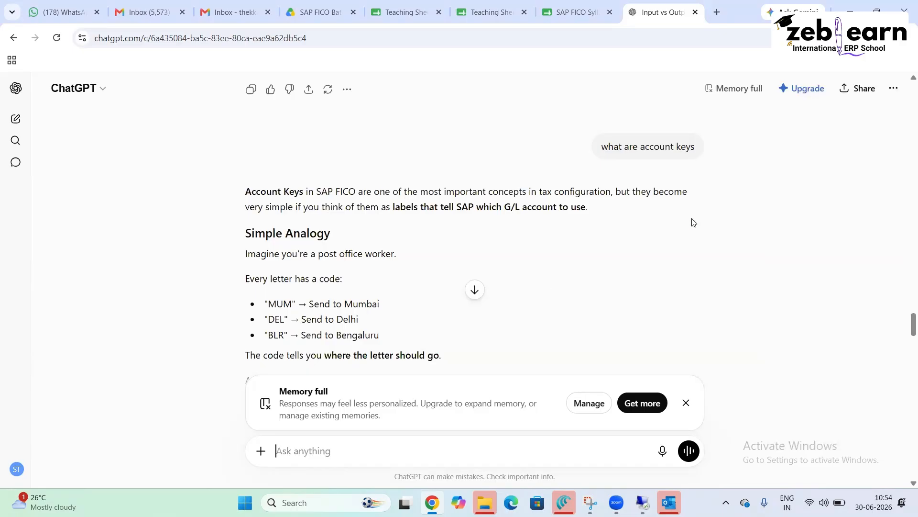
Step: Read the answer on account keys: the analogy, why they are needed, and the tax code to G/L account process
scroll(904, 324, "down", 2)
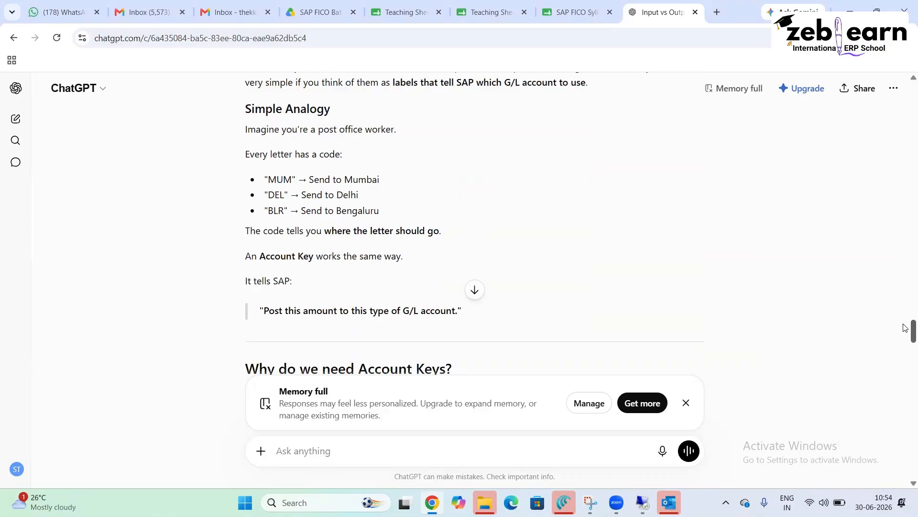
scroll(906, 328, "up", 1)
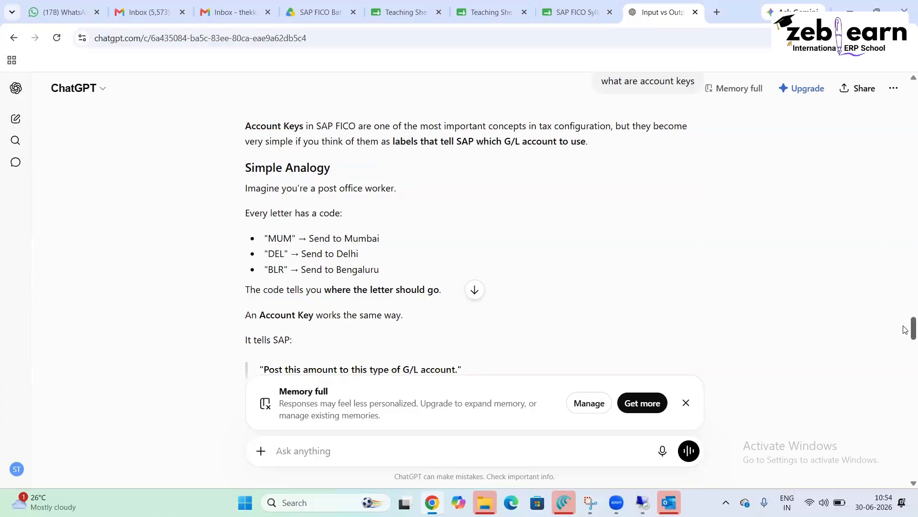
scroll(906, 330, "down", 1)
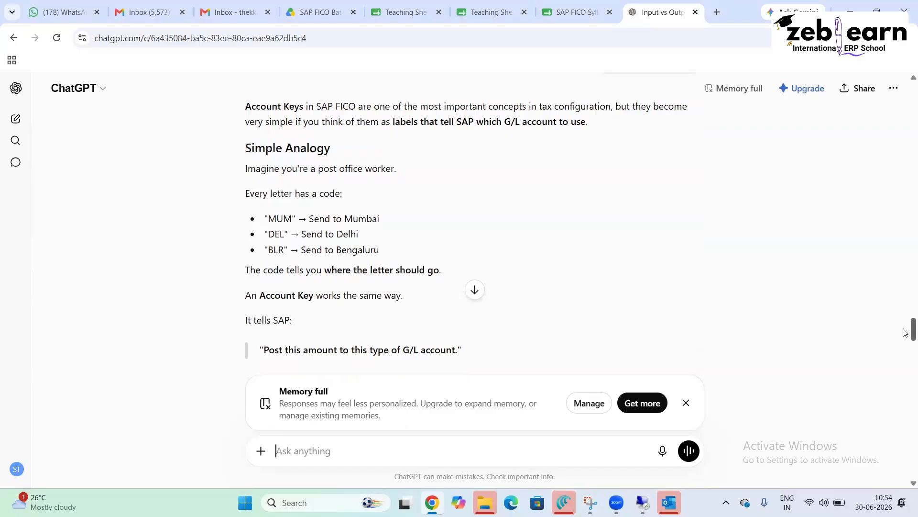
scroll(906, 332, "down", 4)
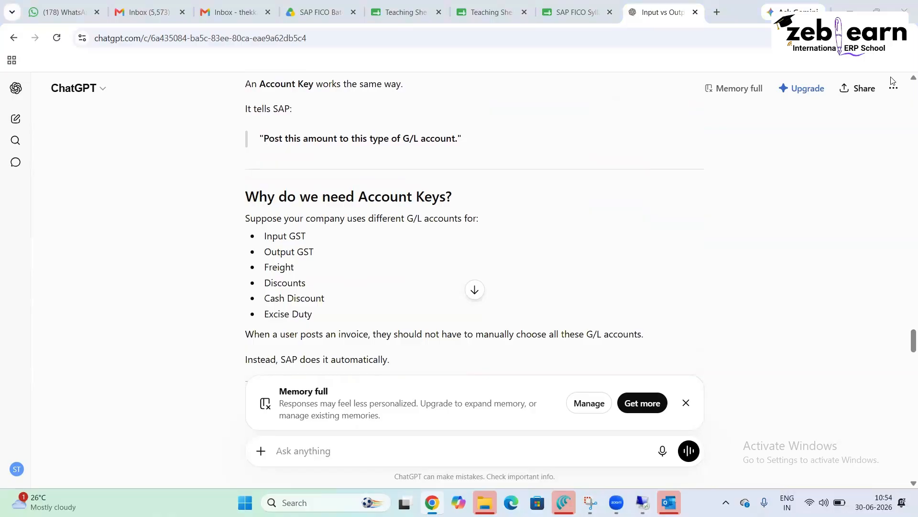
left_click(247, 197)
left_click_drag(295, 234, 319, 314)
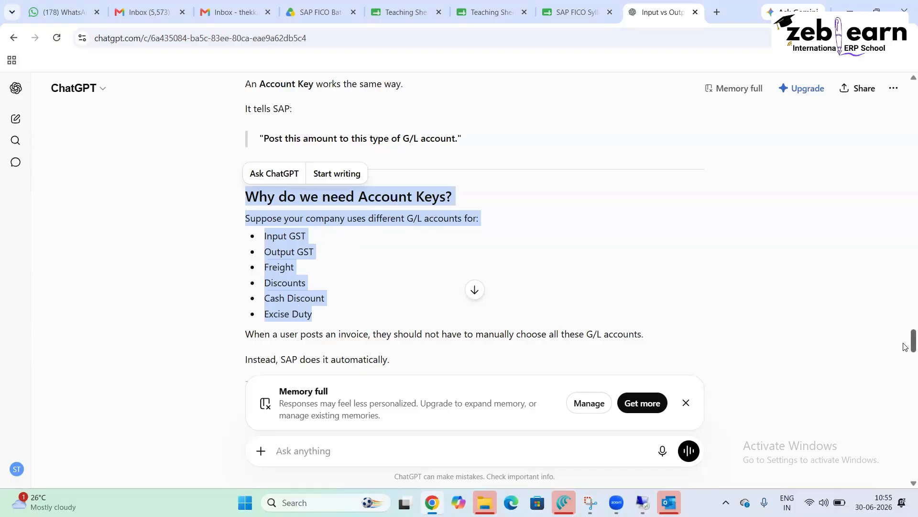
scroll(905, 352, "down", 2)
scroll(906, 354, "down", 3)
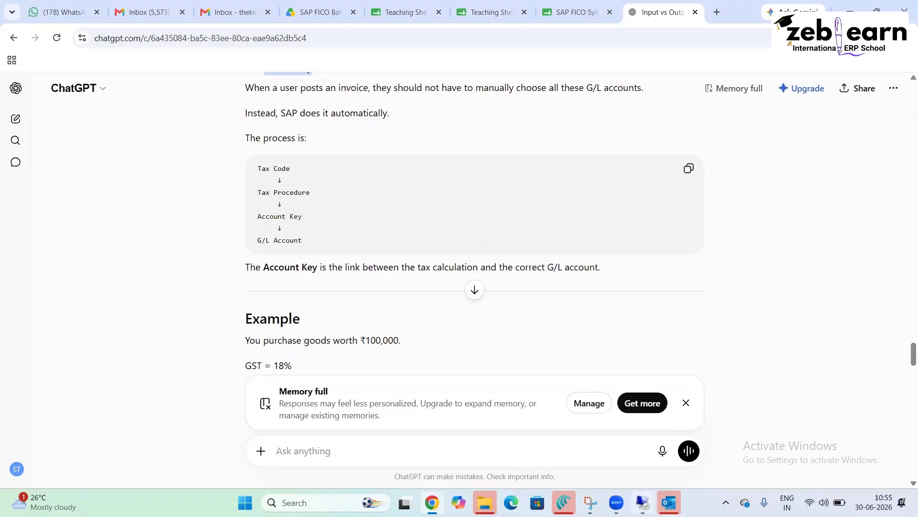
Step: Back in SAP, set the SGST Input and CGST Input rates of tax code AP to 10 percent each and save
left_click(642, 503)
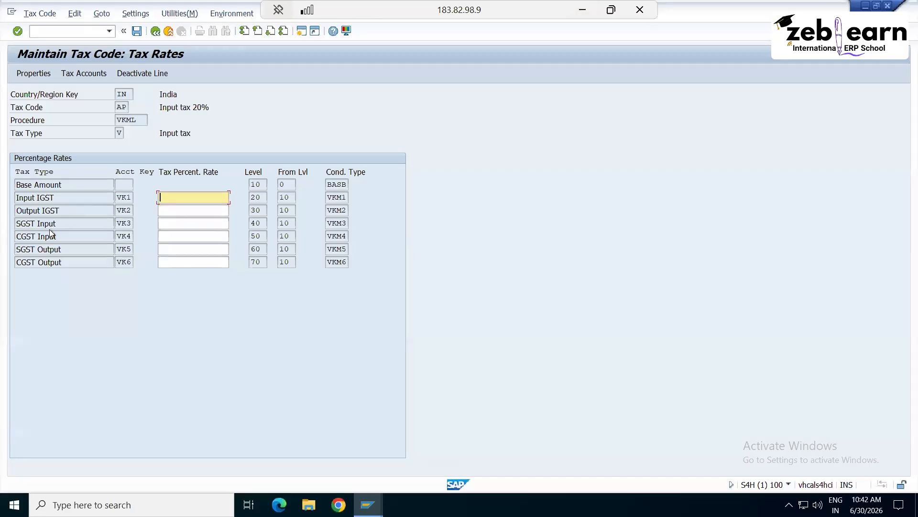
left_click(168, 223)
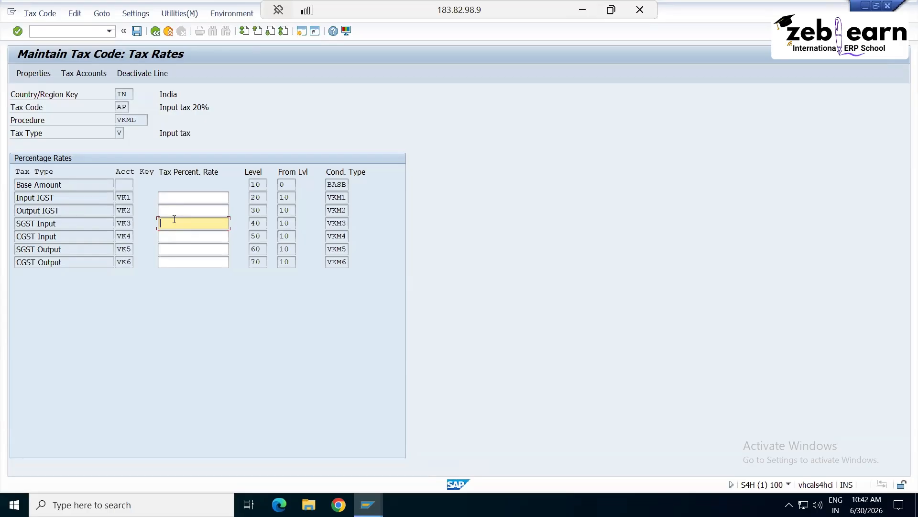
type("10")
key("Tab")
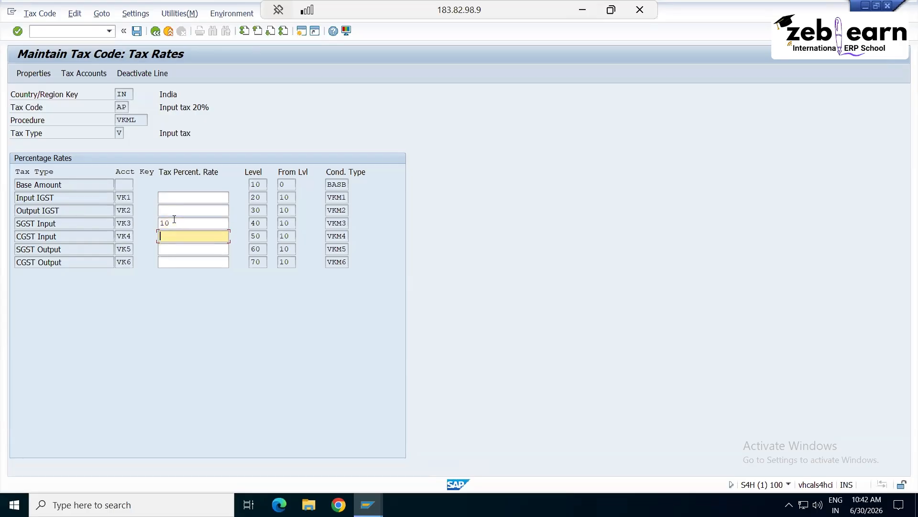
type("10")
key("Return")
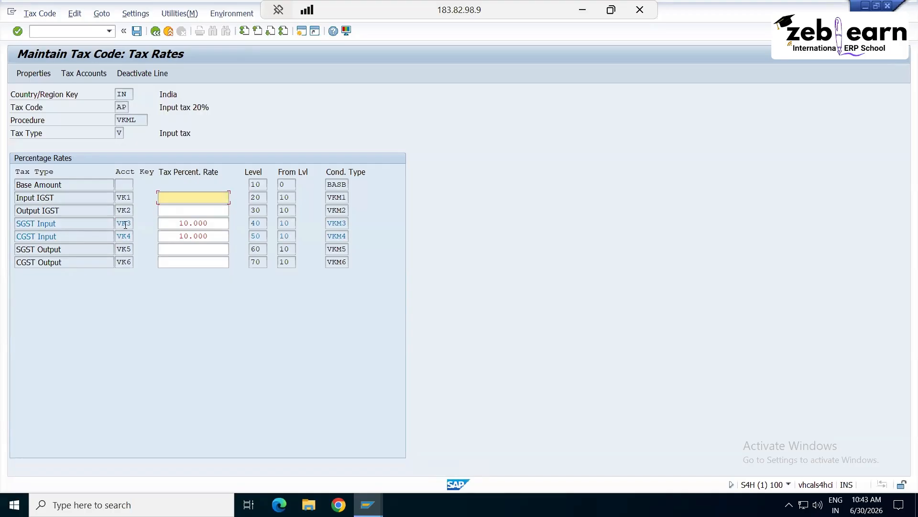
left_click(137, 32)
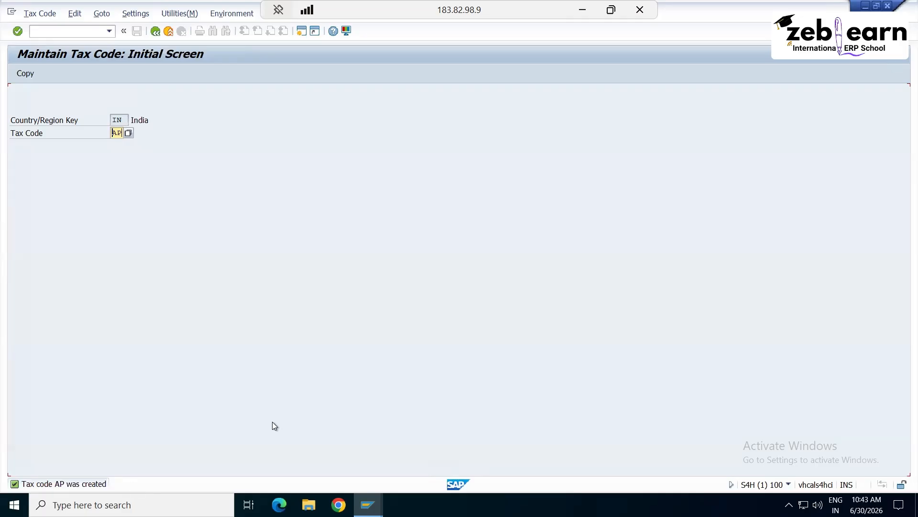
Step: Switch to the Teaching Sheet in Google Sheets, add a new sheet and name it "Tax codes"
left_click(583, 10)
left_click(490, 12)
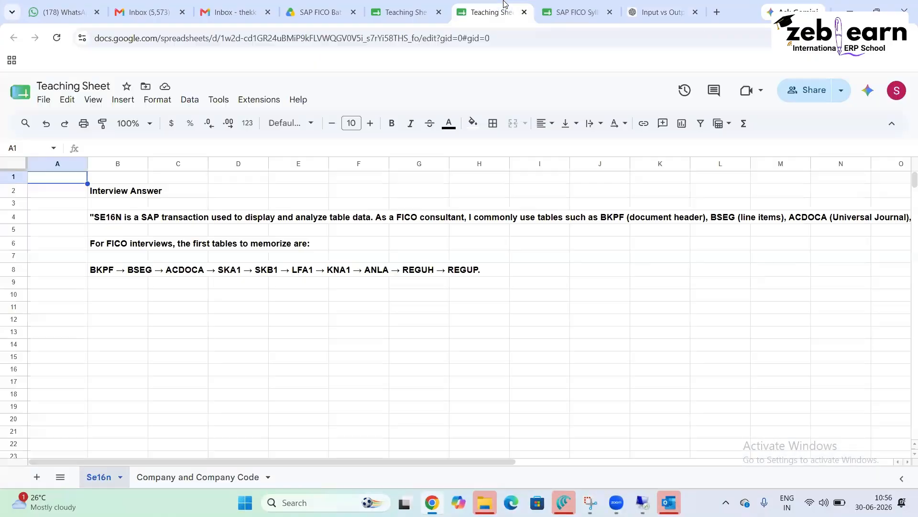
left_click(201, 476)
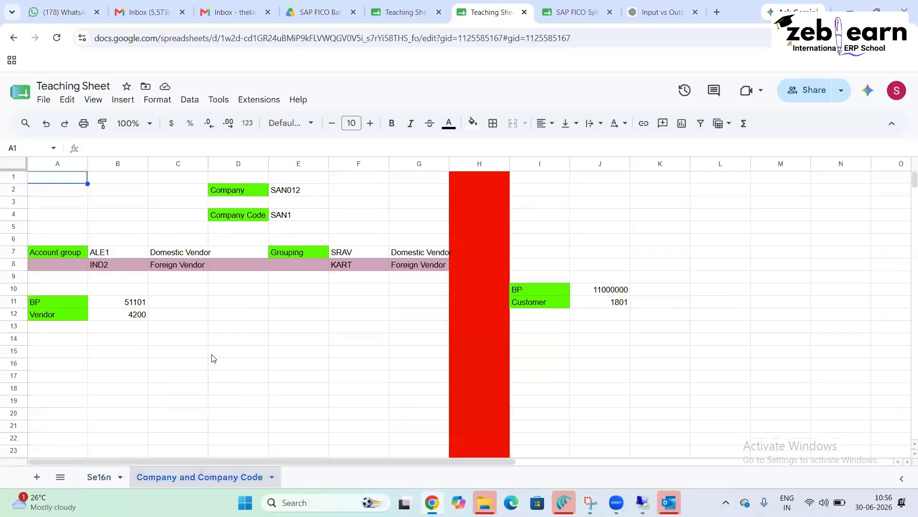
left_click(37, 477)
right_click(295, 476)
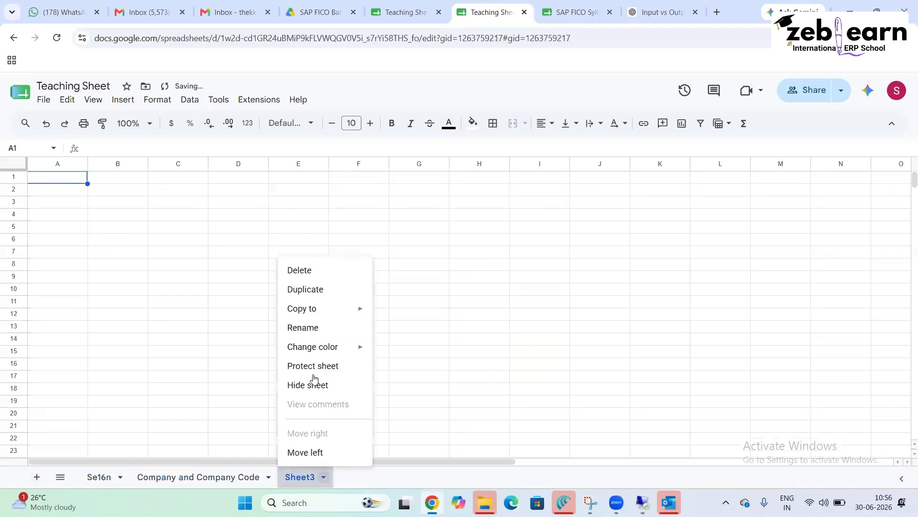
left_click(314, 328)
type("T")
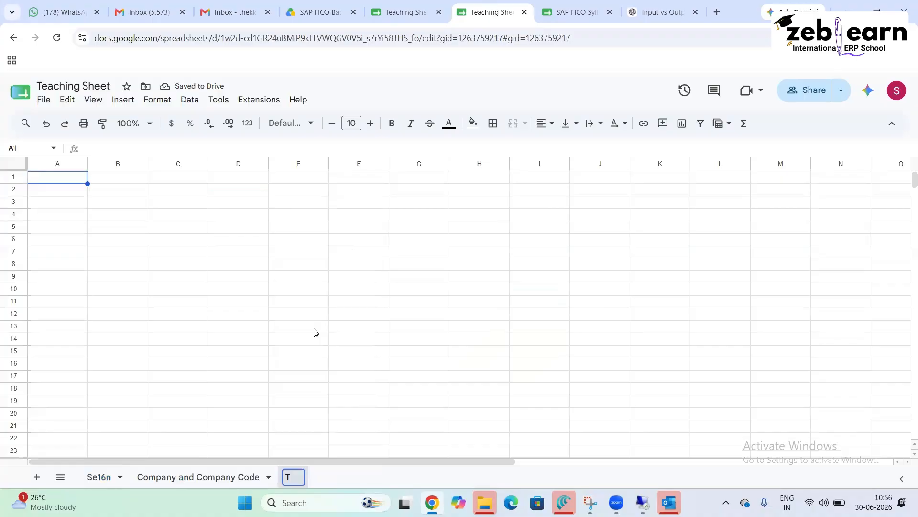
type("ax codes")
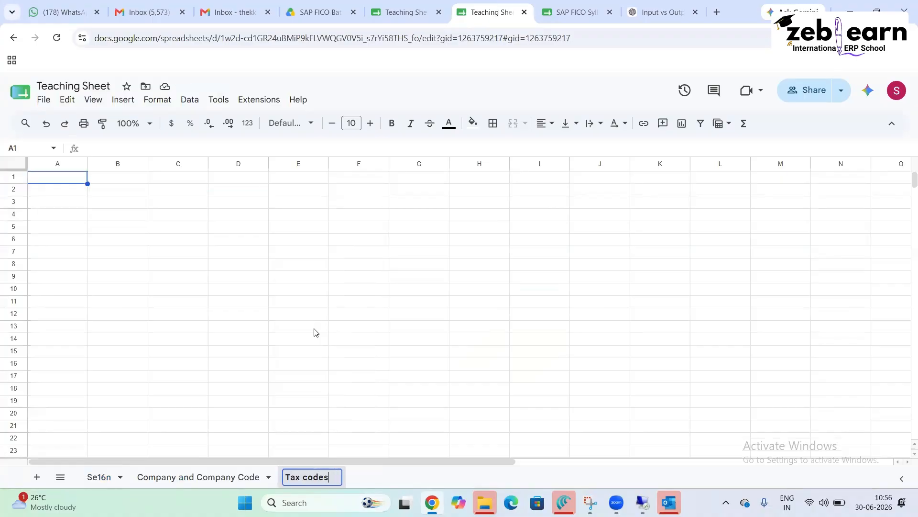
Step: Enter "Input Tax" in cell C3 and "AP created" in cell C4 of the Tax codes sheet
left_click(172, 207)
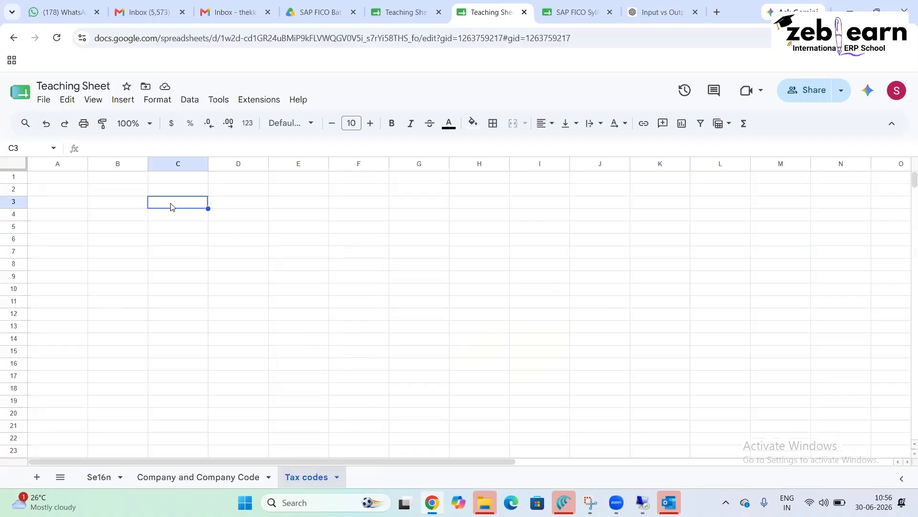
type("Input Tax")
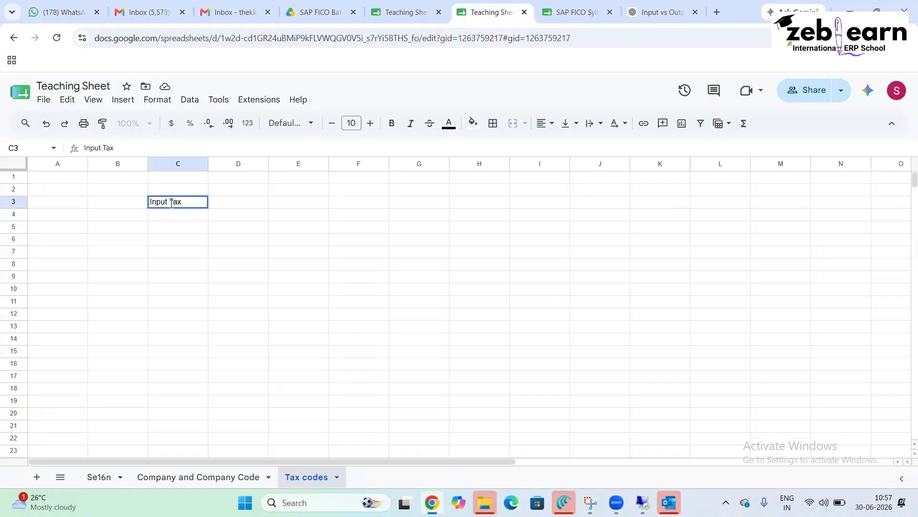
key("Return")
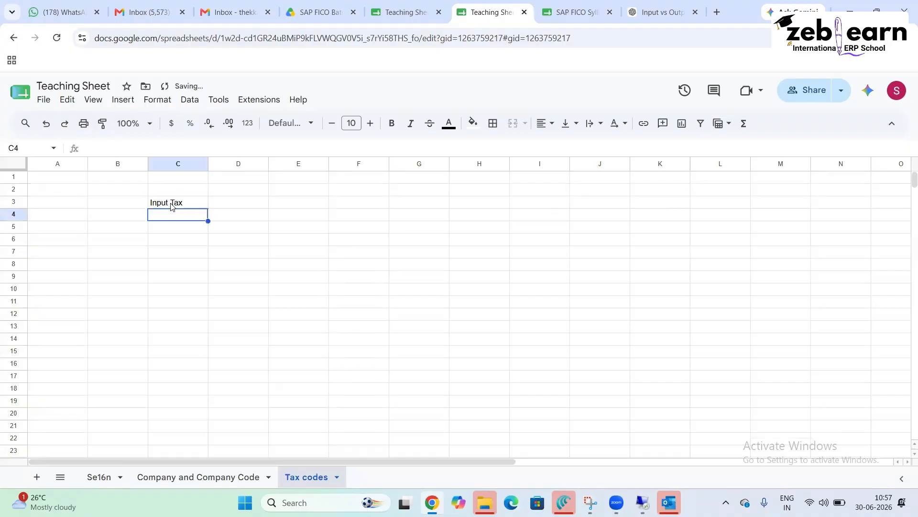
type("AP created")
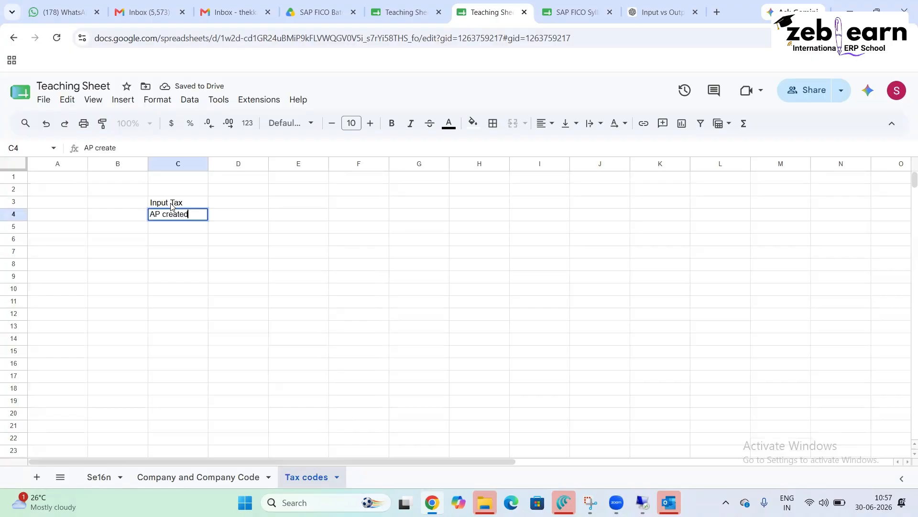
left_click(188, 255)
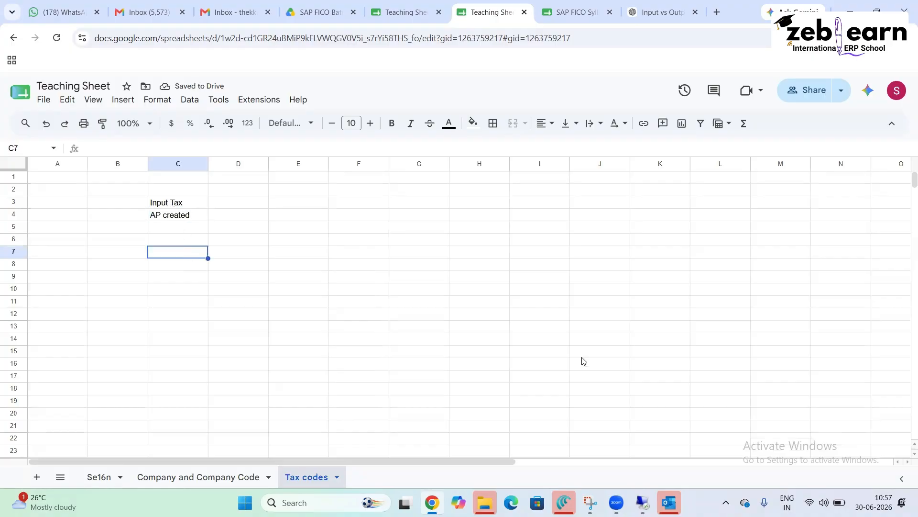
Step: Return to the SAP session and start a new tax code PA for India in place of AP
mouse_move(643, 503)
left_click(645, 423)
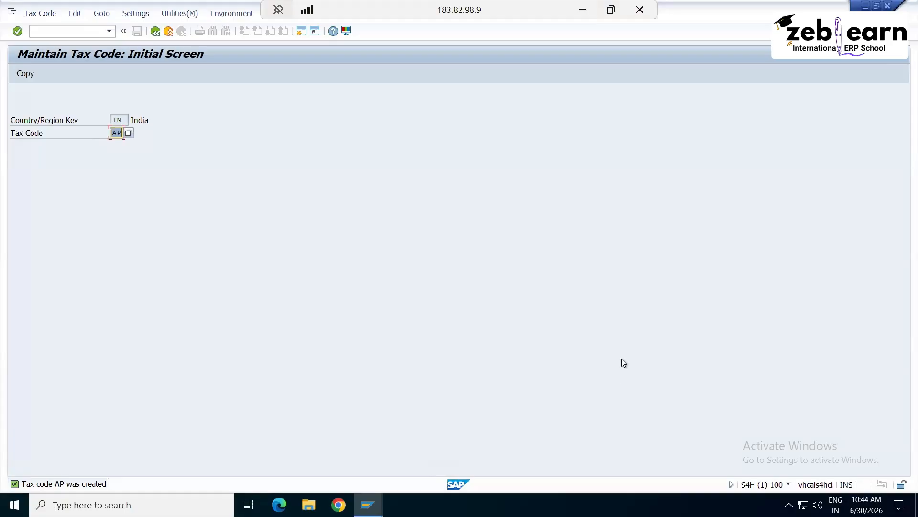
left_click(121, 133)
key("BackSpace")
key("BackSpace")
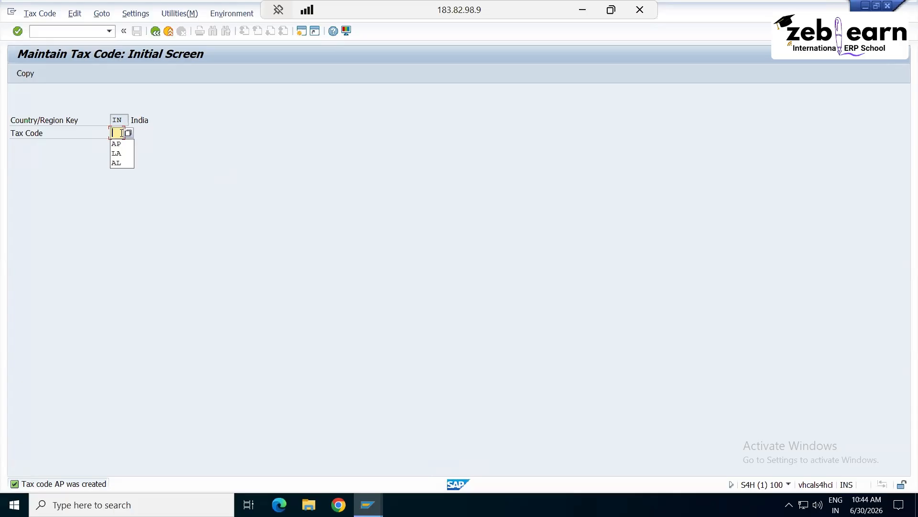
type("PA")
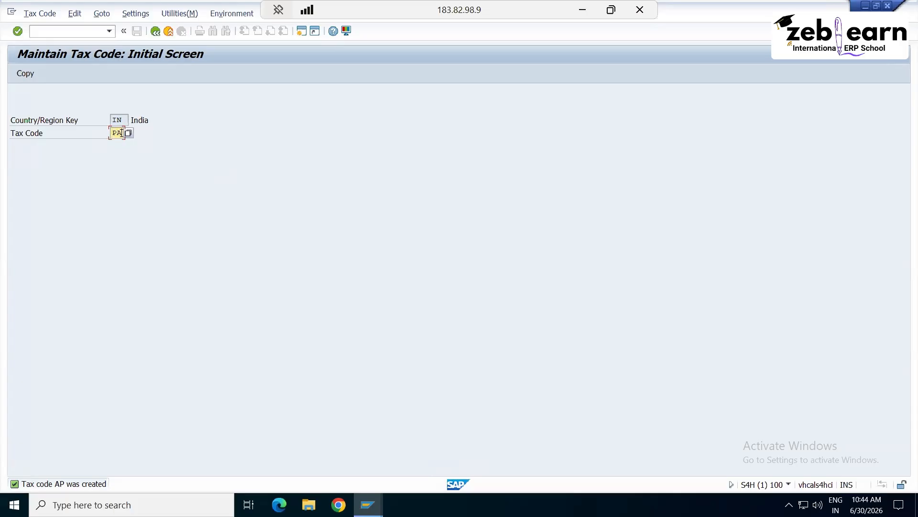
key("Return")
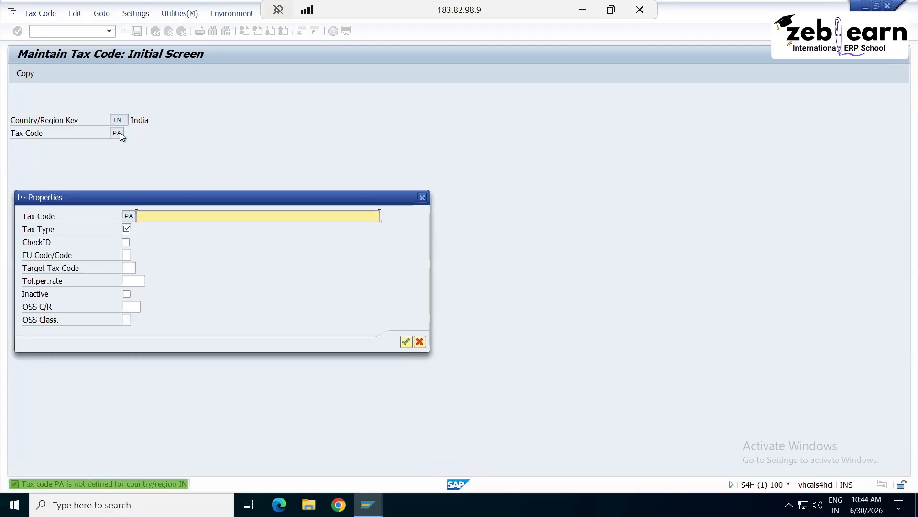
Step: Describe tax code PA as "output tx 20%" and assign it tax type A (Output tax)
left_click(163, 214)
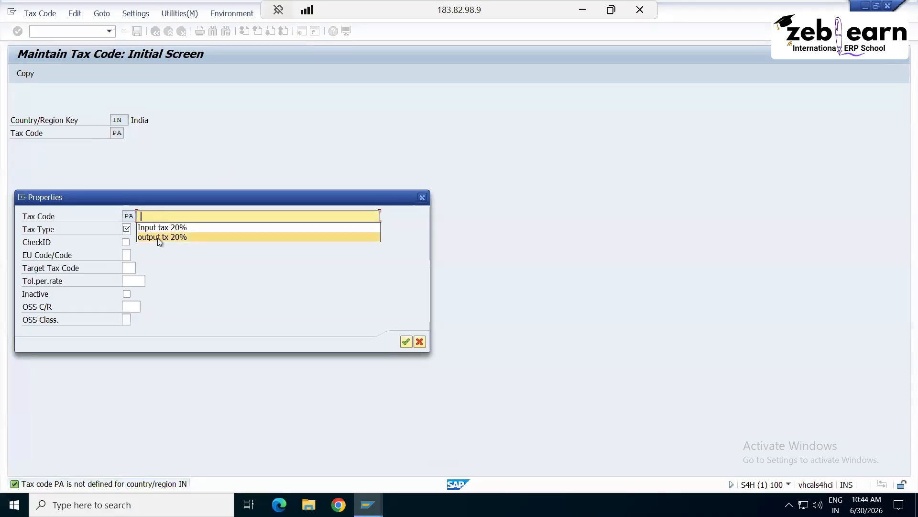
left_click(158, 237)
left_click(126, 228)
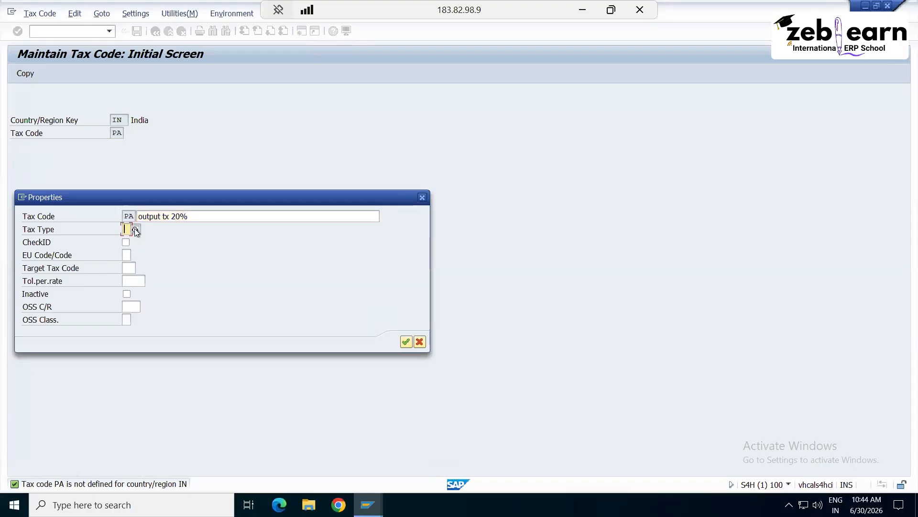
left_click(134, 228)
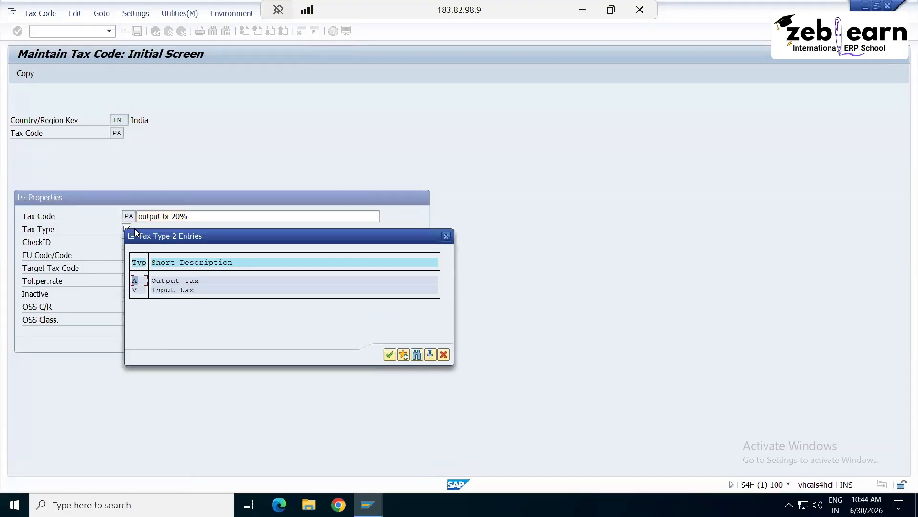
double_click(170, 280)
key("Return")
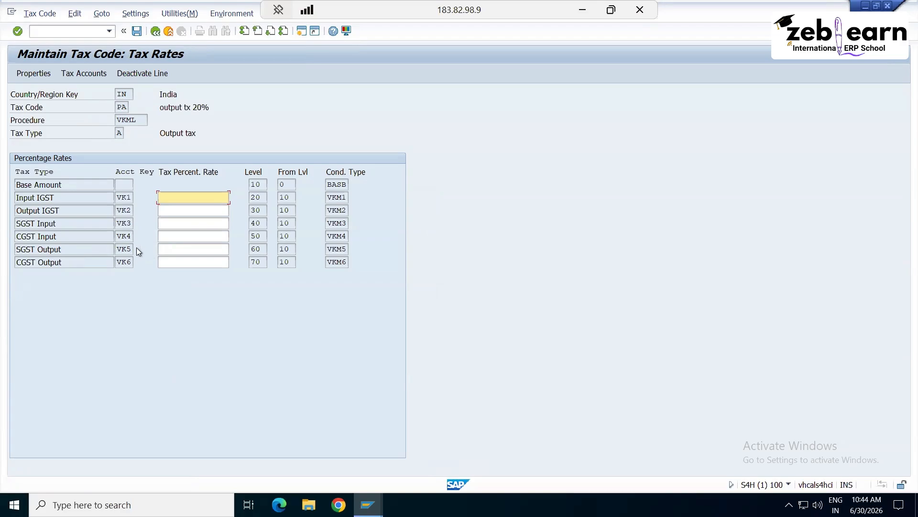
Step: Set the SGST Output and CGST Output rates of tax code PA to 10 percent each and save
left_click(170, 251)
type("10")
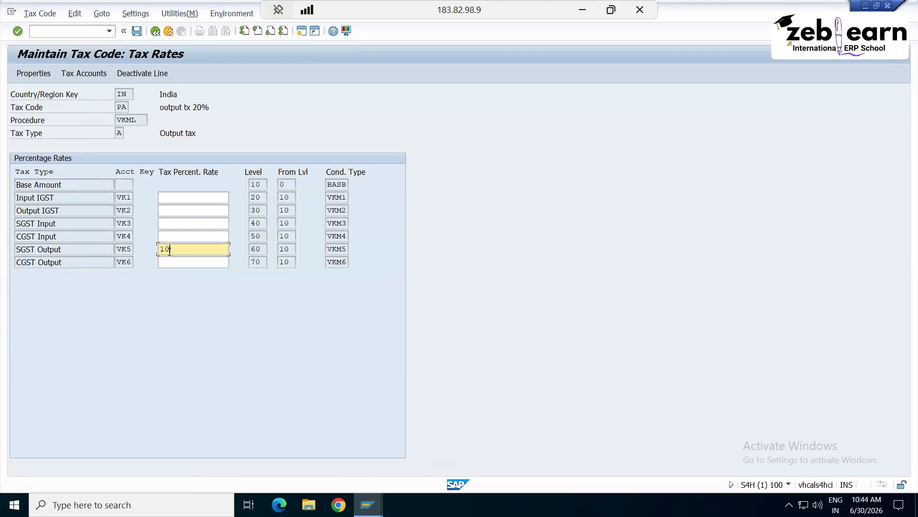
key("Tab")
type("10")
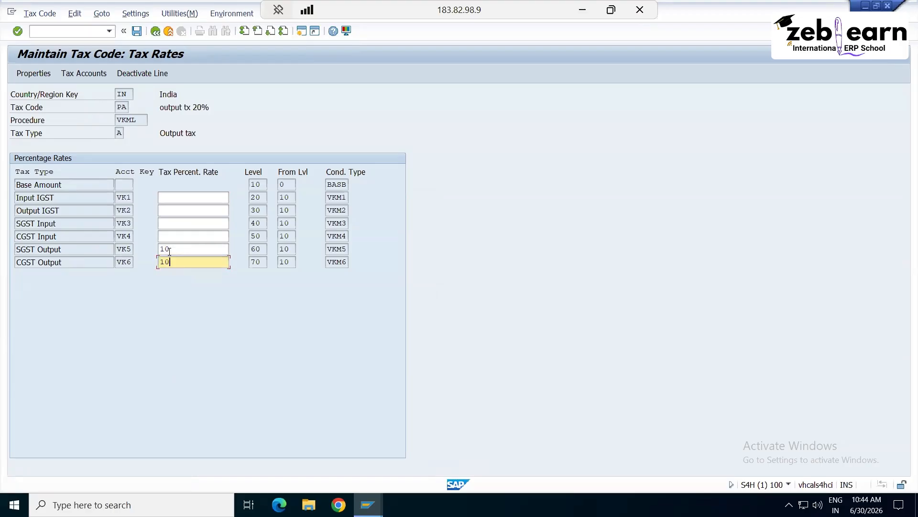
key("Return")
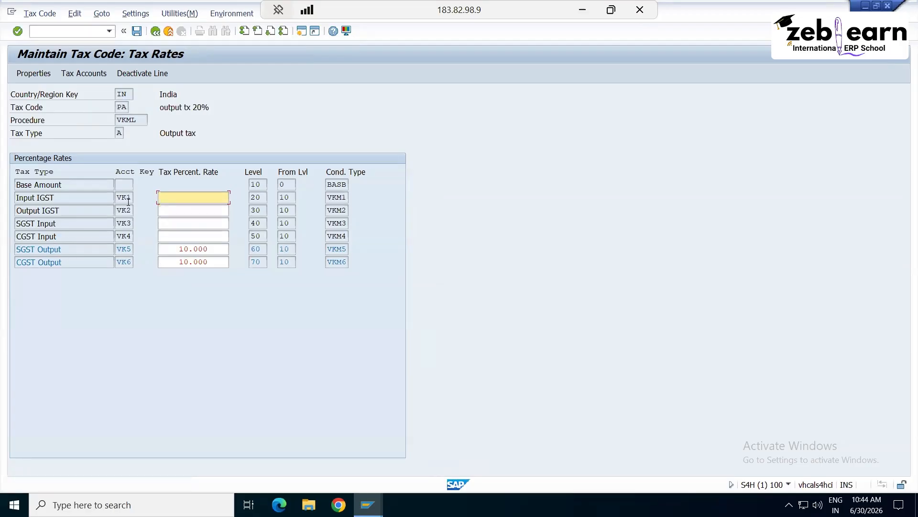
left_click(137, 31)
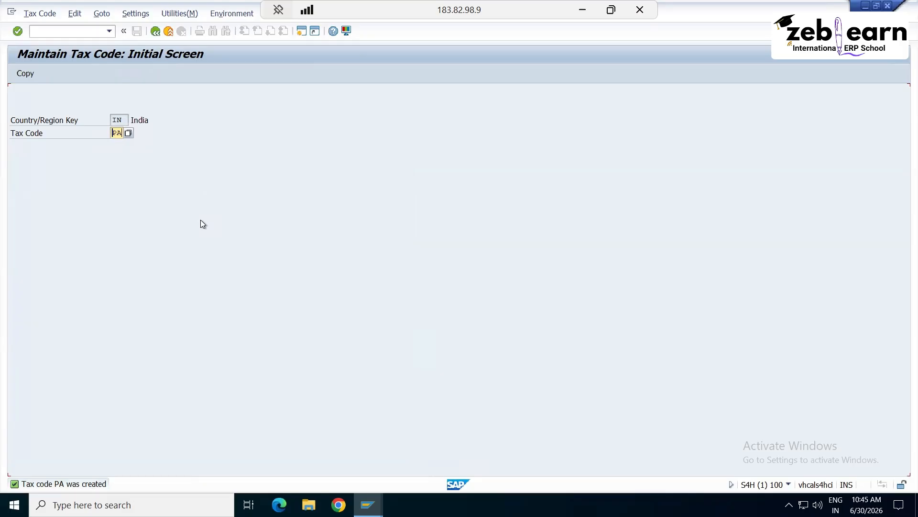
Step: Switch to the Teaching Sheet in Google Sheets and enter "Output Tax" in cell D3 of the Tax codes sheet
left_click(581, 11)
left_click(227, 203)
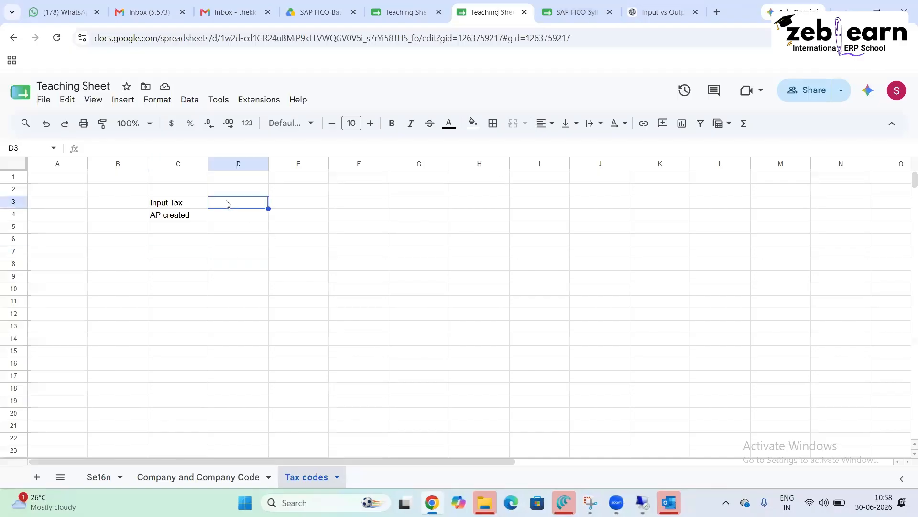
type("Pu")
key("BackSpace")
key("BackSpace")
type("Output")
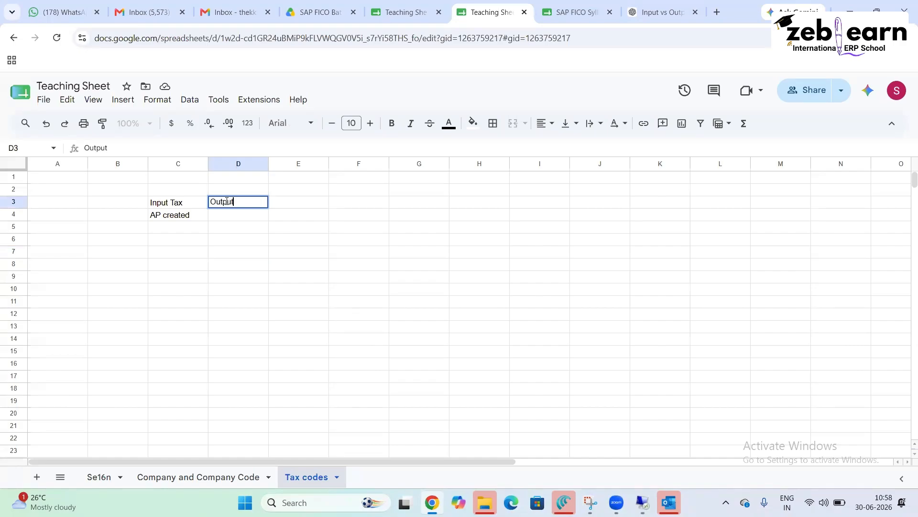
type(" Tax")
key("Tab")
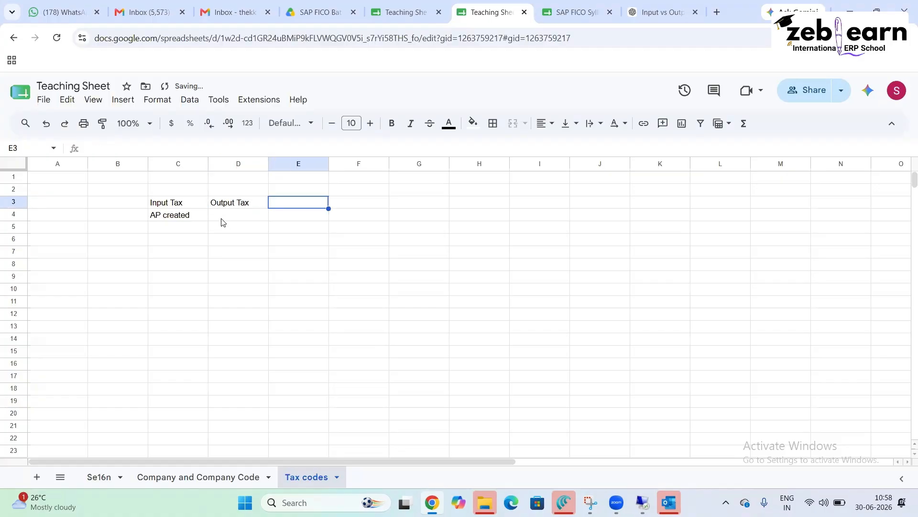
Step: Enter "PA created" in cell D4, under the Output Tax heading
left_click(222, 219)
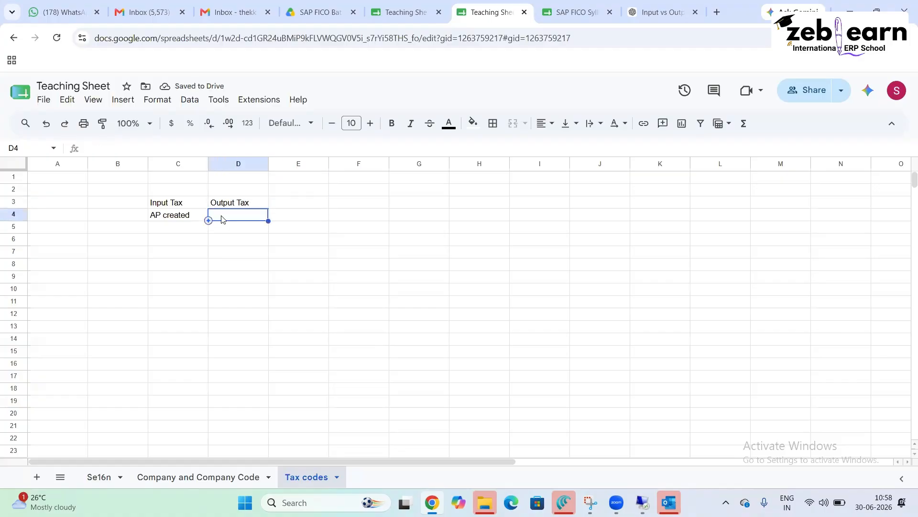
type("PA ce")
key("BackSpace")
key("BackSpace")
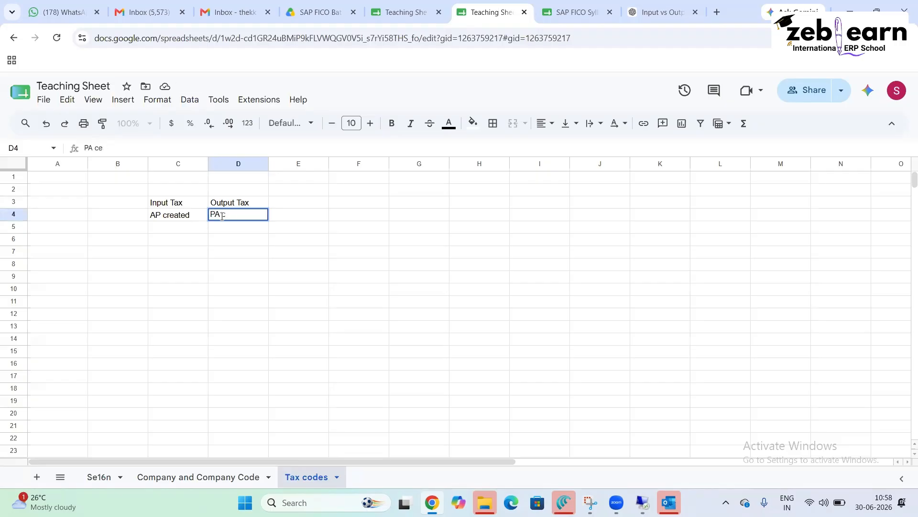
type("created")
key("Return")
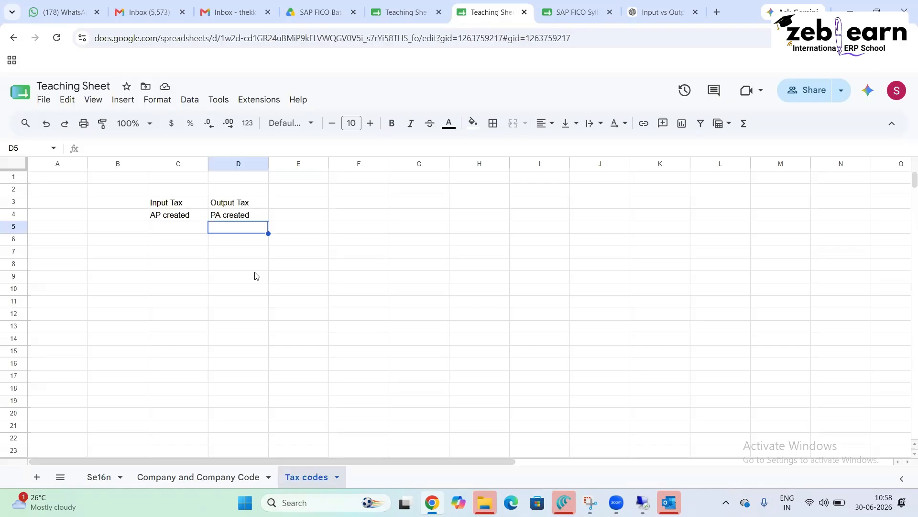
Step: Return to the SAP session, review the tax rates of tax code AP, and exit to SAP Easy Access
mouse_move(642, 502)
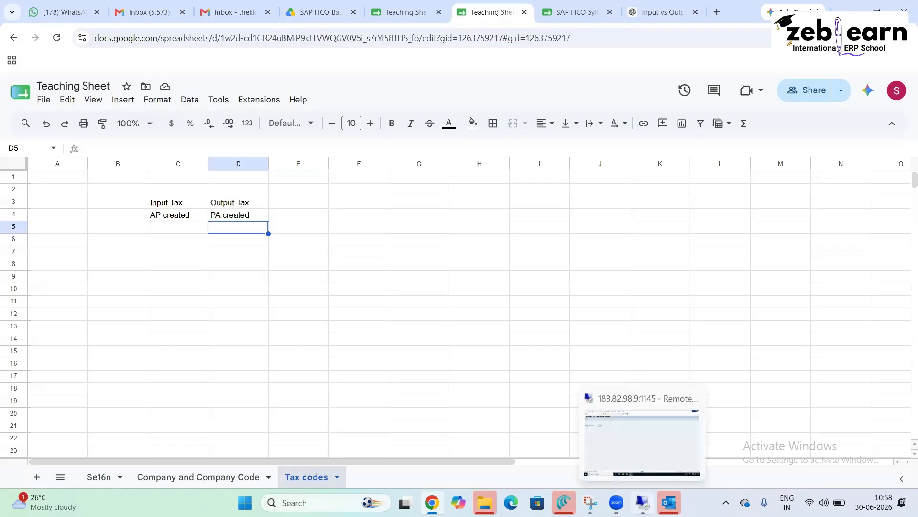
left_click(638, 440)
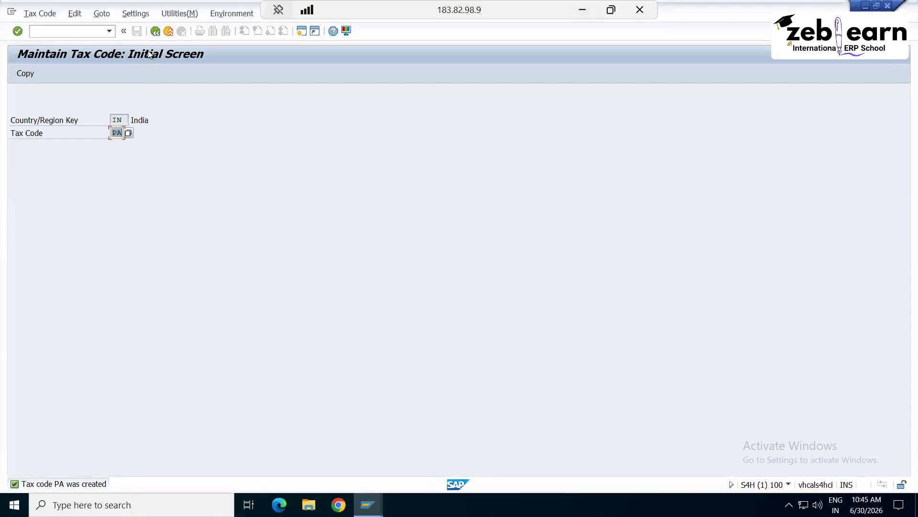
type("AP")
key("Return")
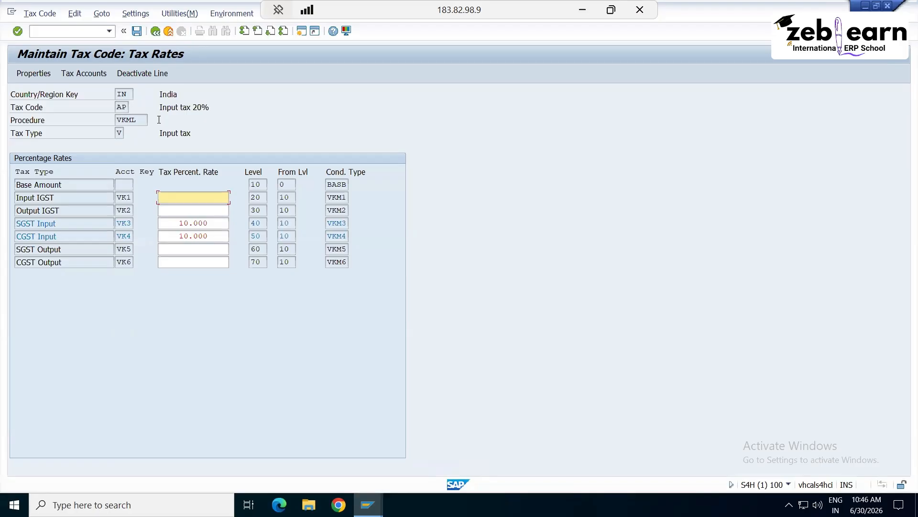
left_click(155, 32)
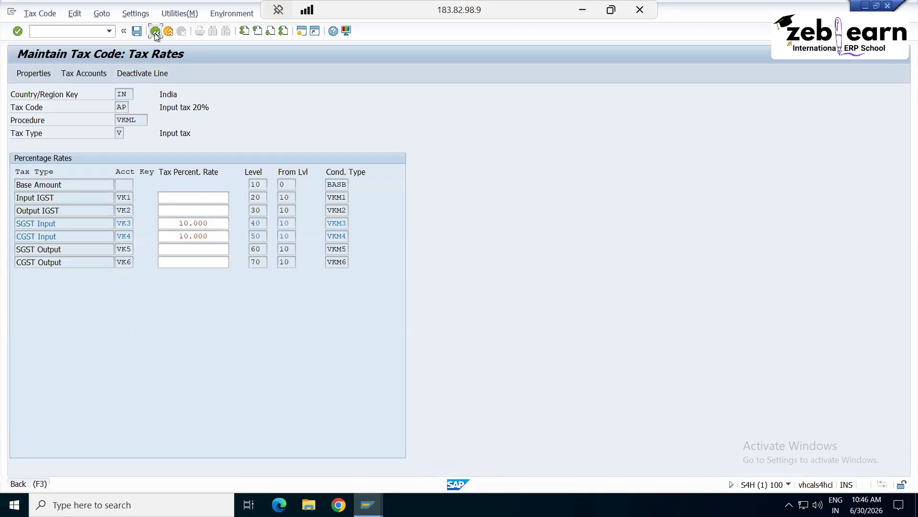
left_click(155, 32)
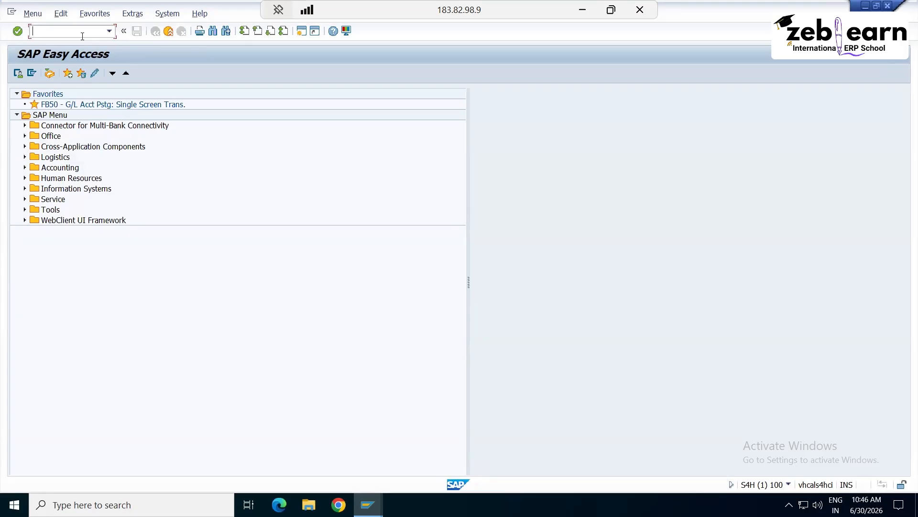
Step: Open transaction FS00 and change the company code of the G/L account list to SAN1
type("fs00")
key("Return")
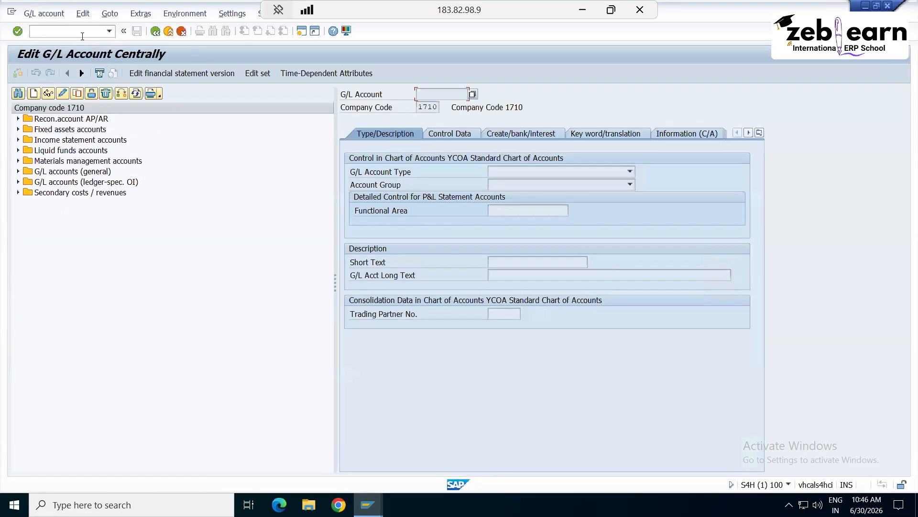
left_click(33, 94)
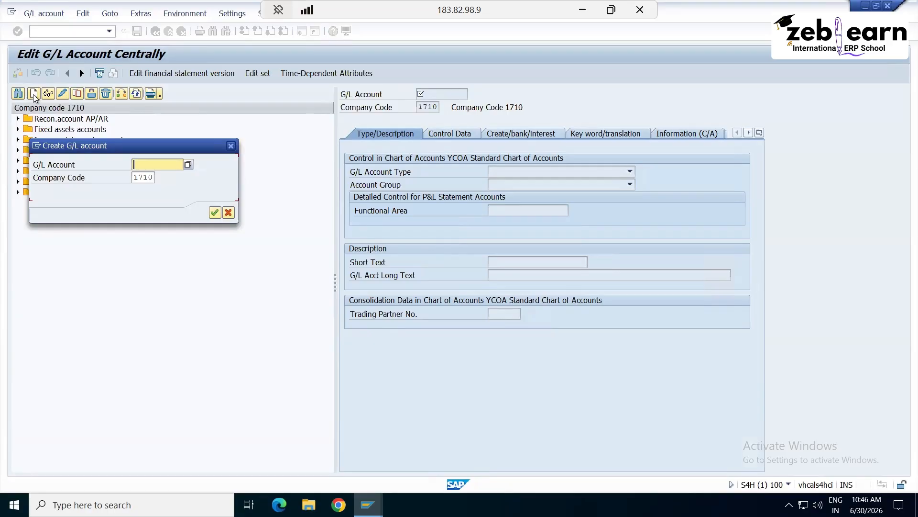
left_click(231, 145)
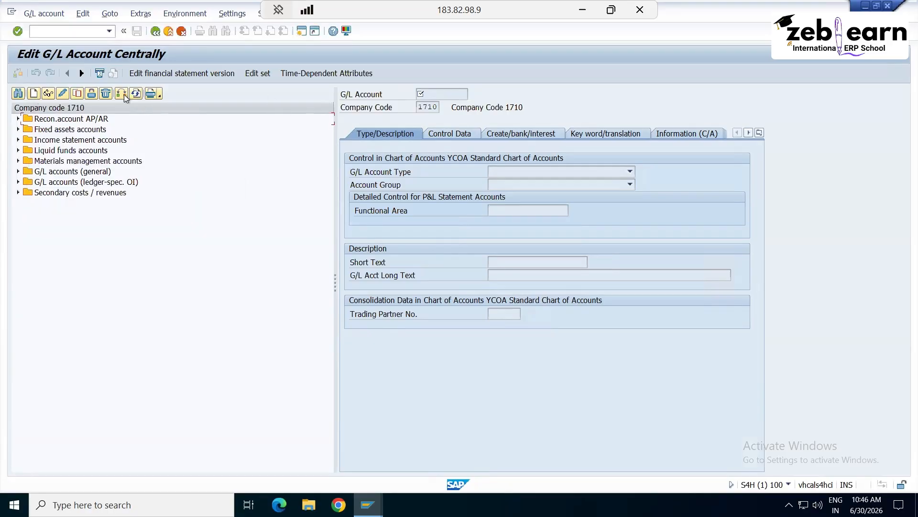
left_click(122, 94)
type("san1")
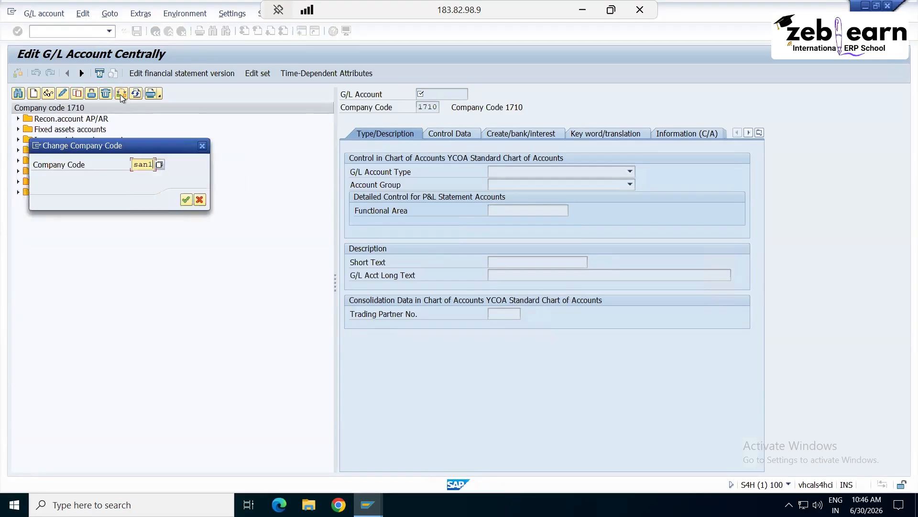
key("Return")
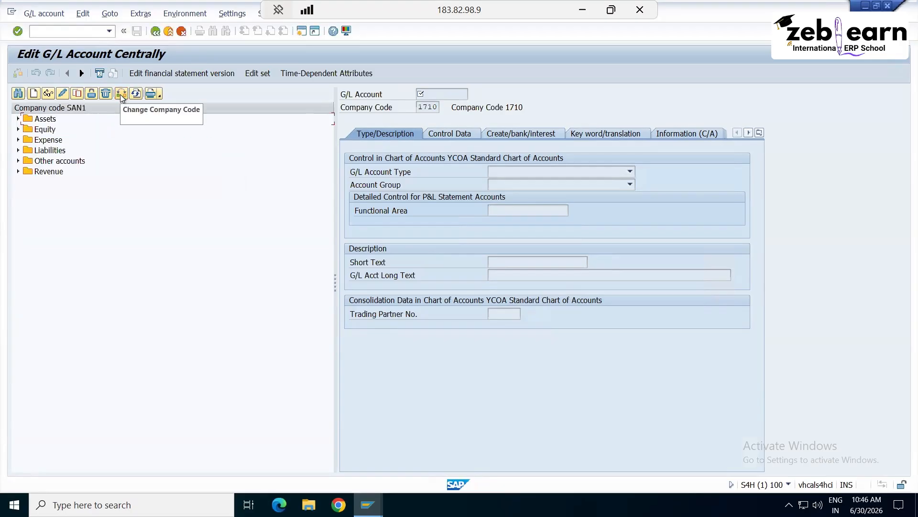
Step: Expand all account groups of company code SAN1, from Assets through Revenue, to examine the existing G/L accounts
left_click(20, 118)
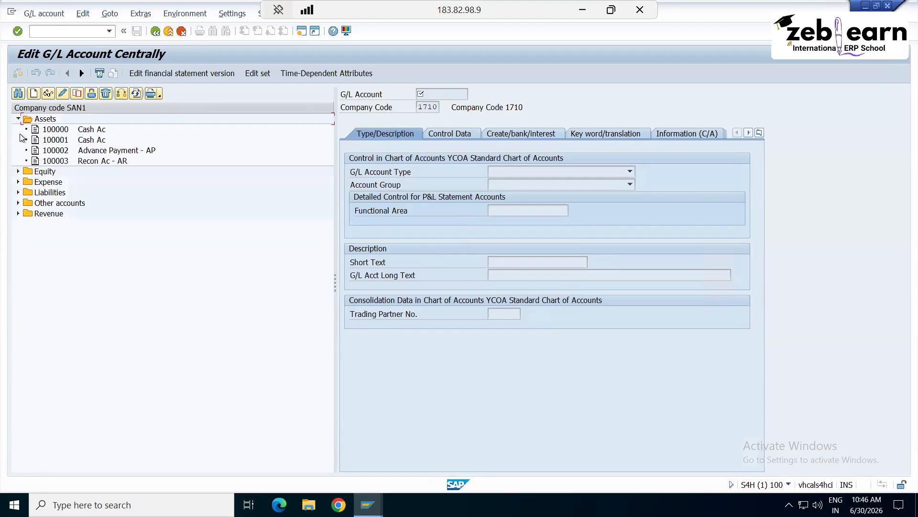
left_click(18, 171)
left_click(18, 193)
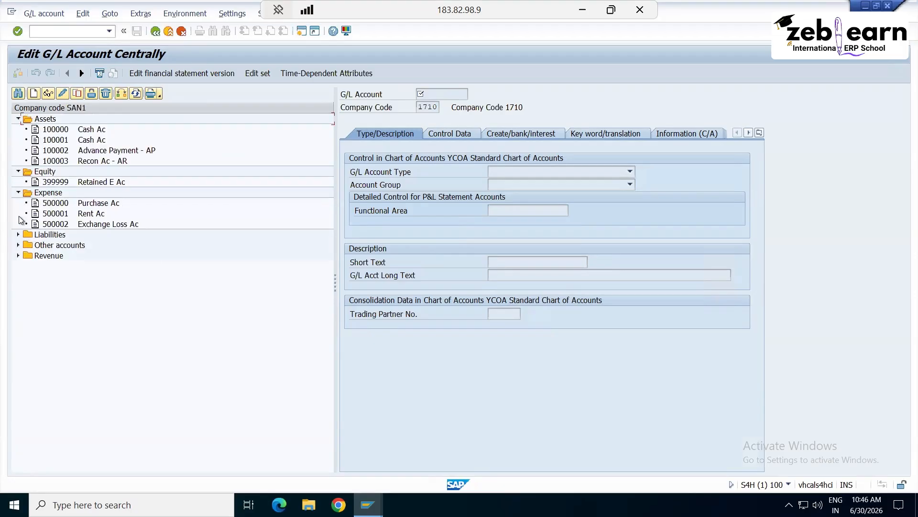
left_click(18, 235)
left_click(18, 277)
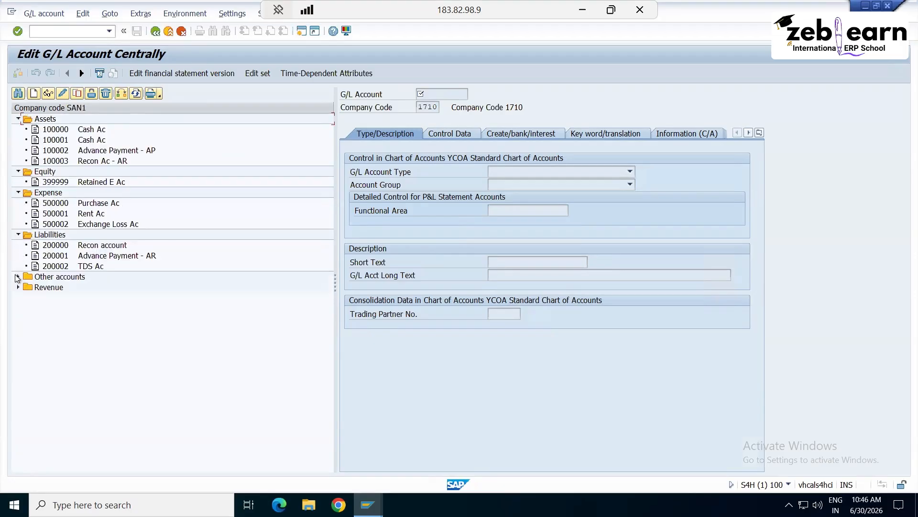
left_click(17, 298)
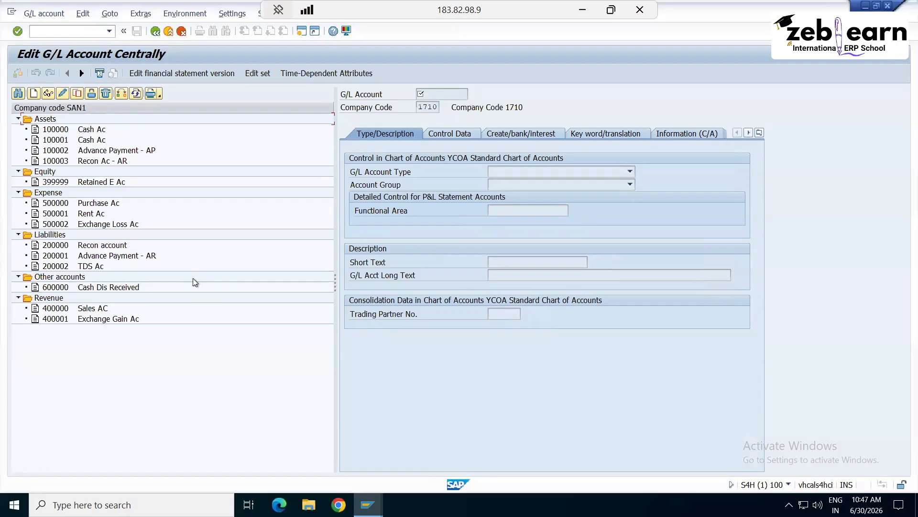
Step: Start creating G/L account 100004 in company code SAN1
left_click(33, 93)
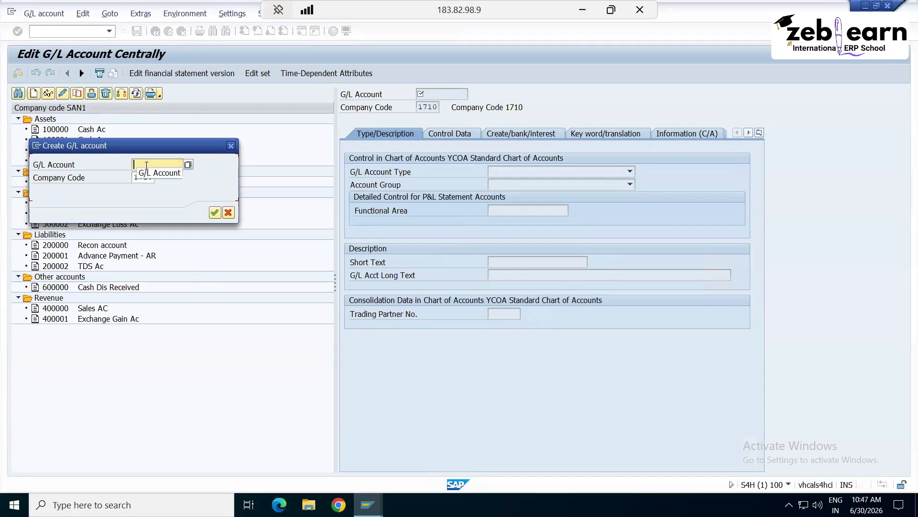
left_click_drag(133, 143, 148, 226)
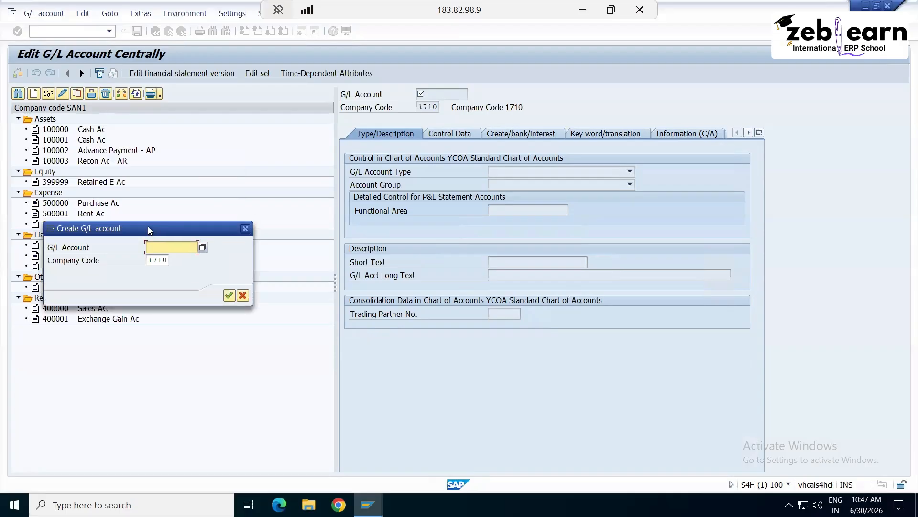
type("100004")
left_click(169, 260)
type("1AN1")
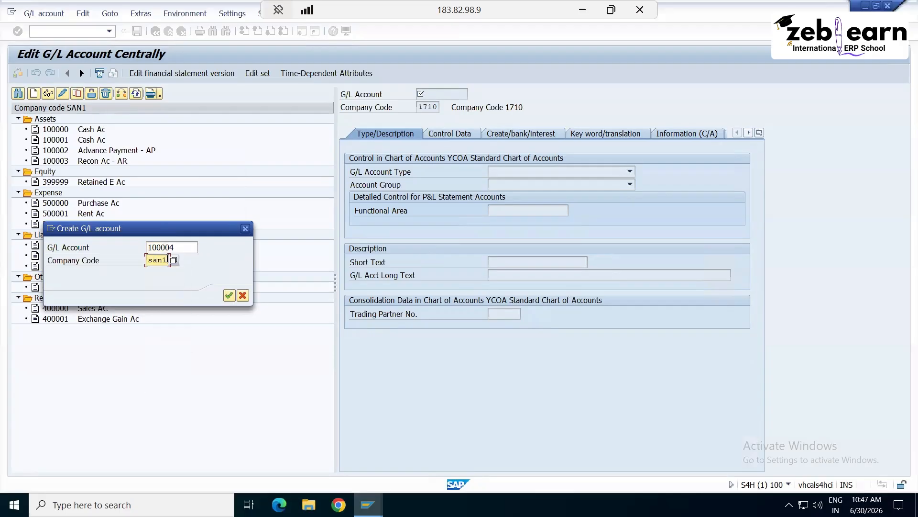
key("Return")
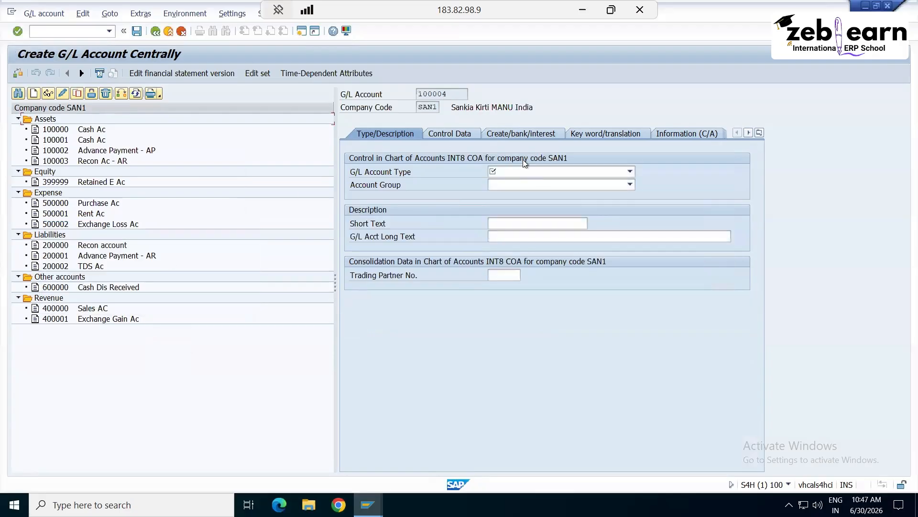
Step: Classify G/L account 100004 as a Balance Sheet Account in account group ASS1 Assets
left_click(527, 172)
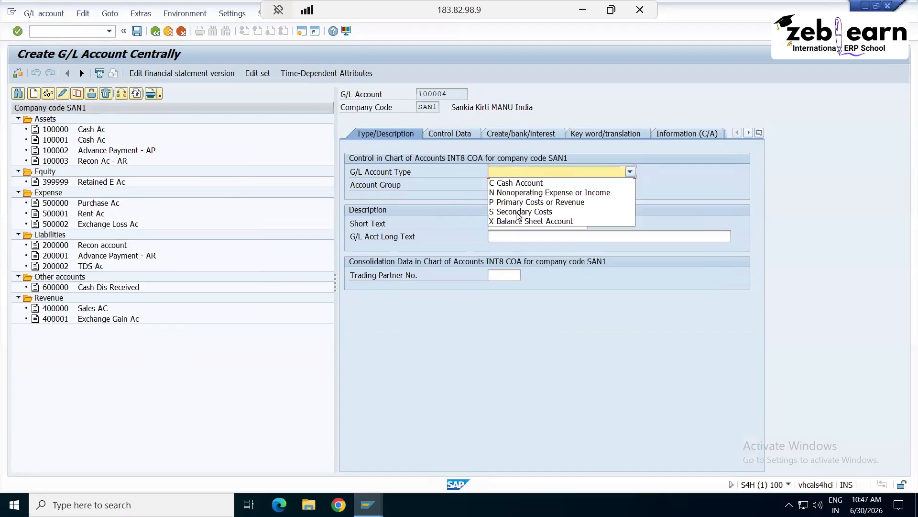
left_click(516, 220)
left_click(629, 185)
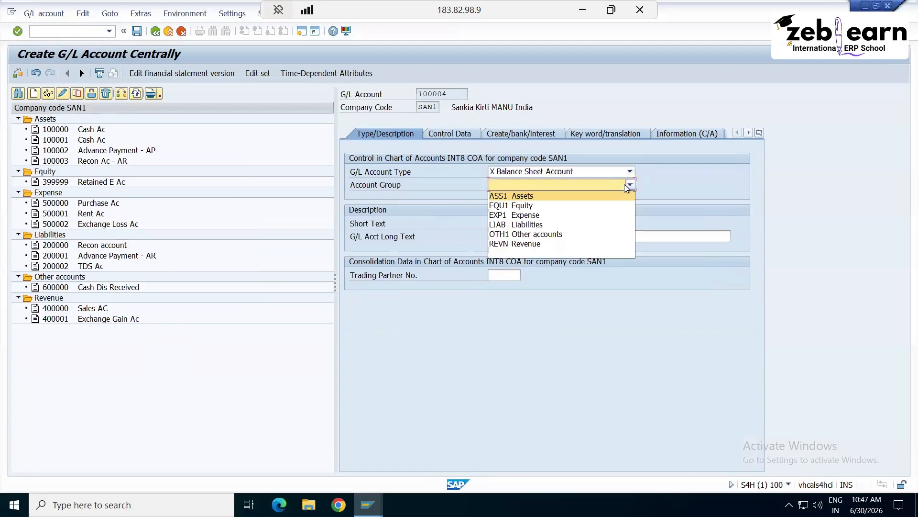
left_click(521, 197)
Step: Set the short text of G/L account 100004 to "Input Tax CGST"
left_click(517, 223)
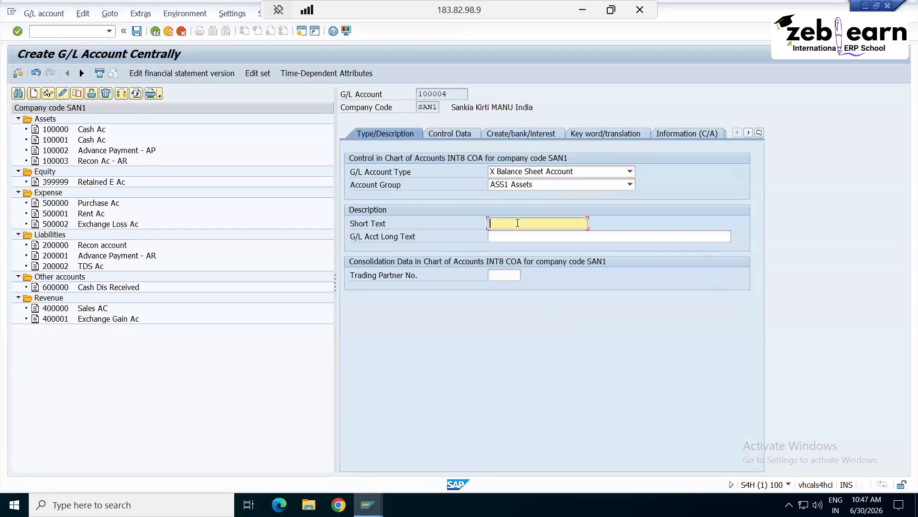
type("Input")
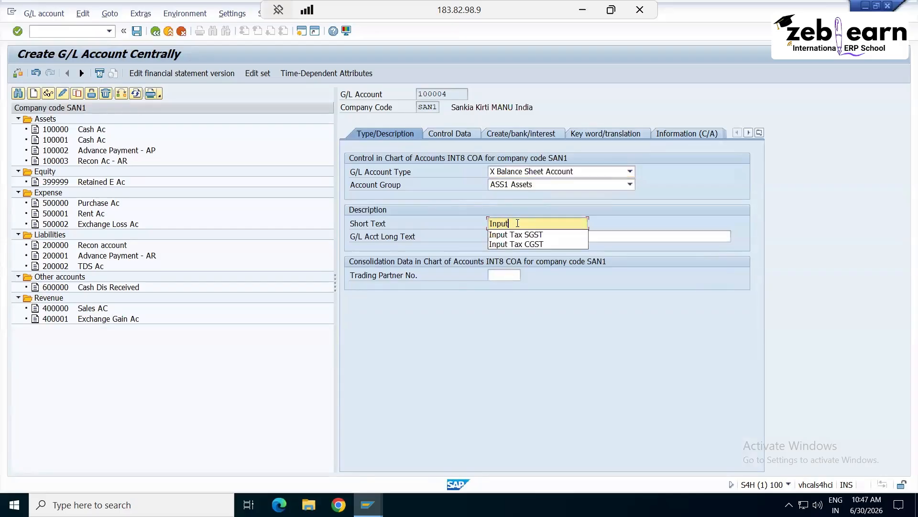
key("Down")
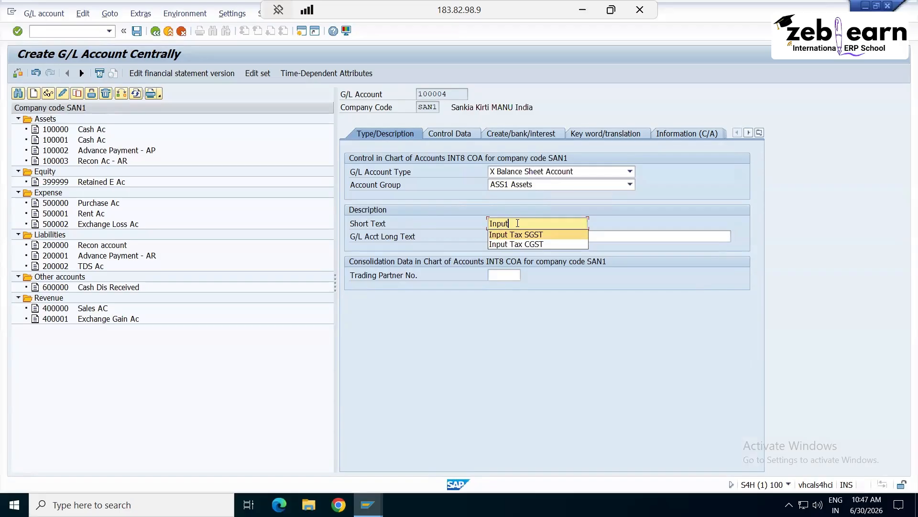
key("Down")
key("Return")
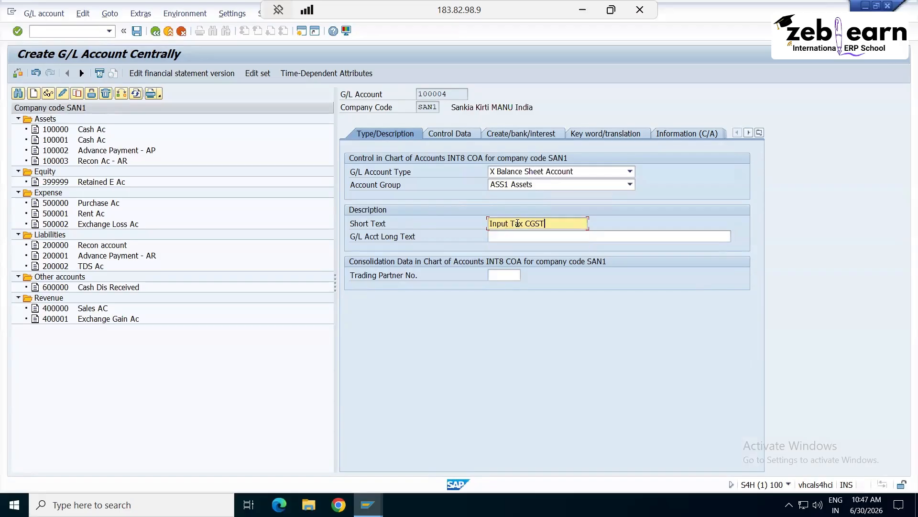
Step: Set the long text of G/L account 100004 to "Input Tax CGST for SAN1"
left_click(514, 237)
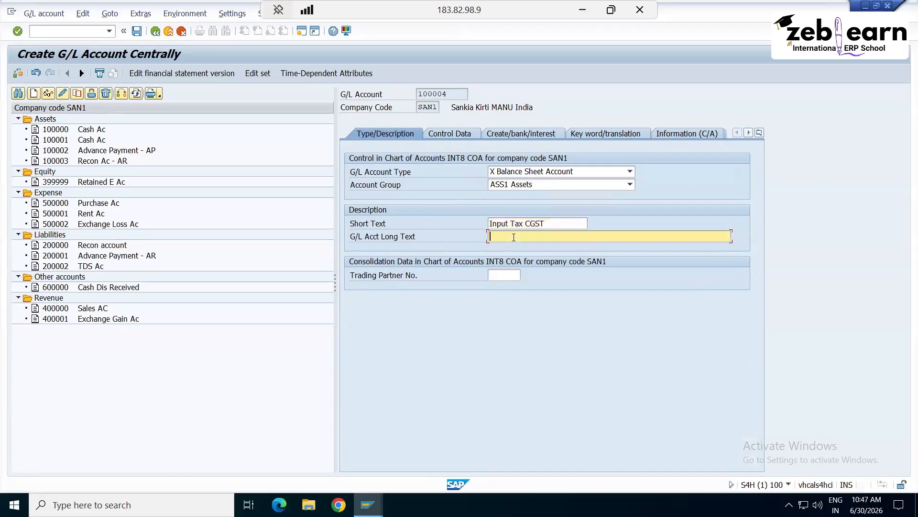
type("In")
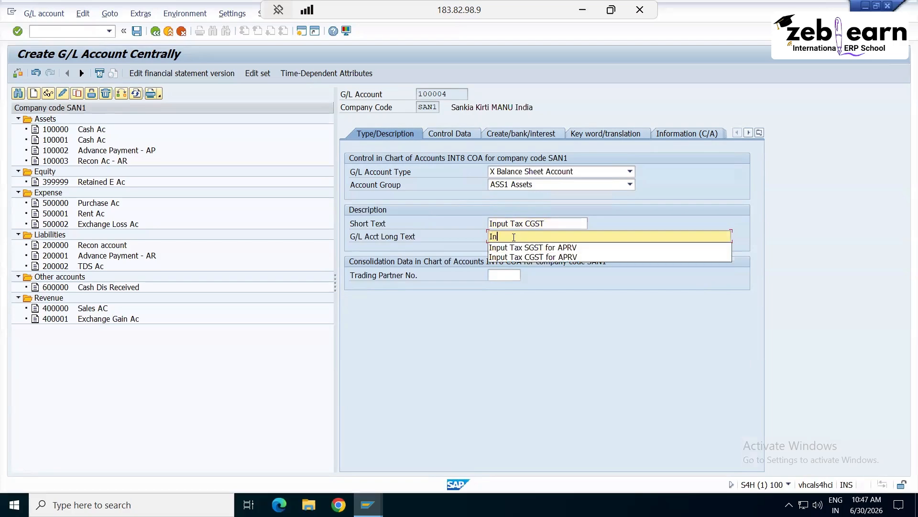
key("Down")
key("Down")
key("Return")
key("BackSpace")
key("BackSpace")
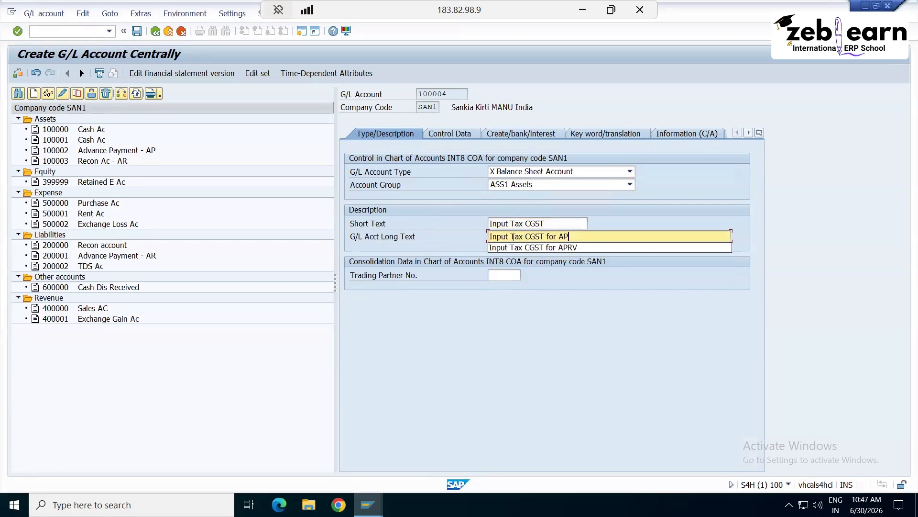
key("BackSpace")
key("BackSpace")
type("SAN")
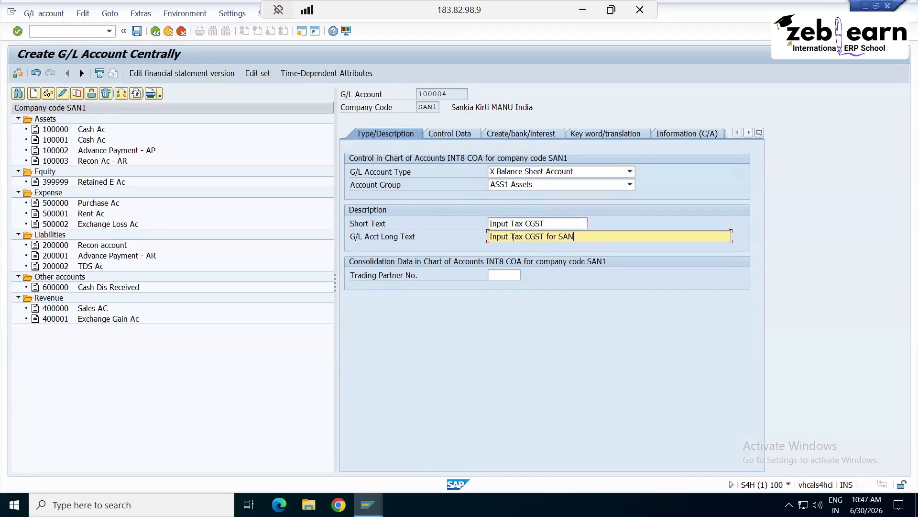
type("1")
key("Return")
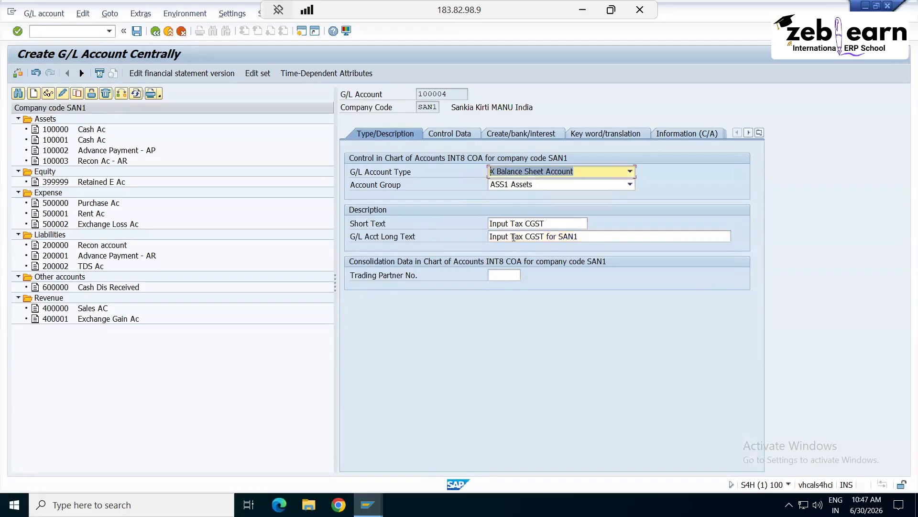
Step: In the control data of account 100004, set the tax category to * (all tax types allowed) and allow posting without tax
left_click(455, 134)
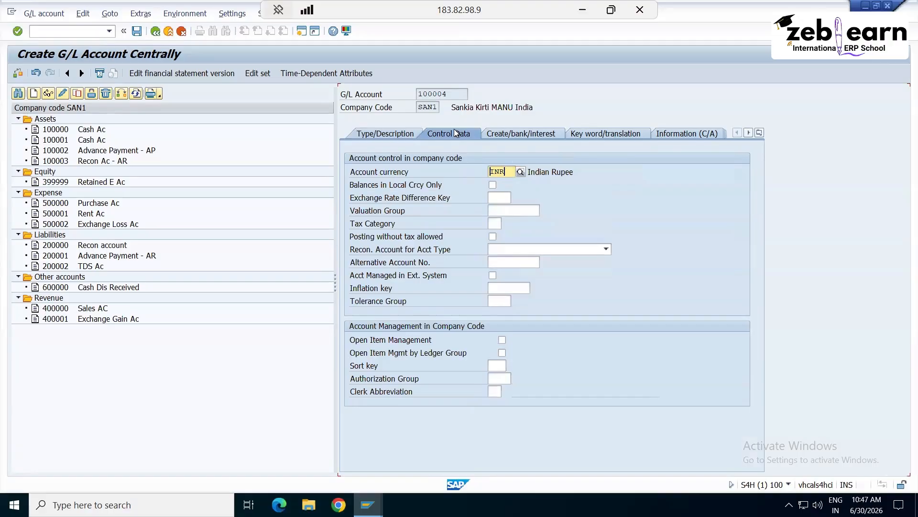
left_click(499, 225)
left_click(509, 223)
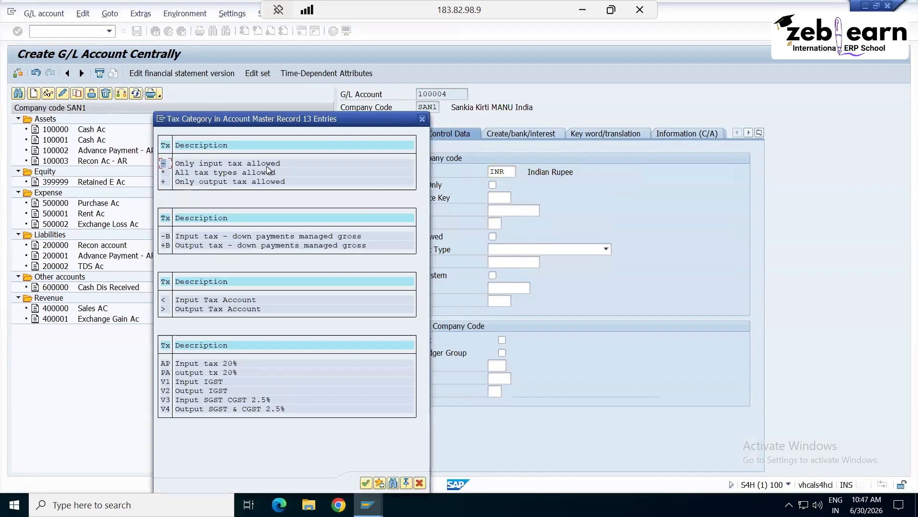
double_click(214, 173)
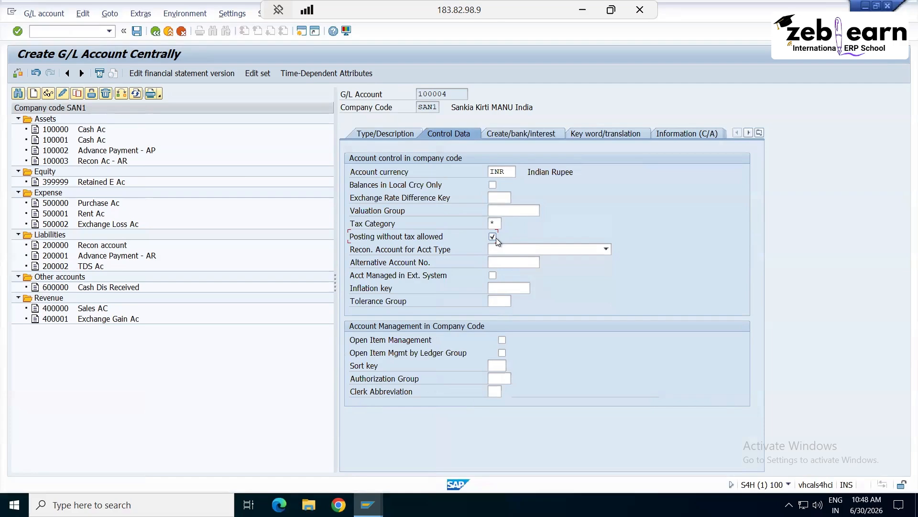
Step: Assign field status group G001 to account 100004 and save the account despite warnings
left_click(504, 137)
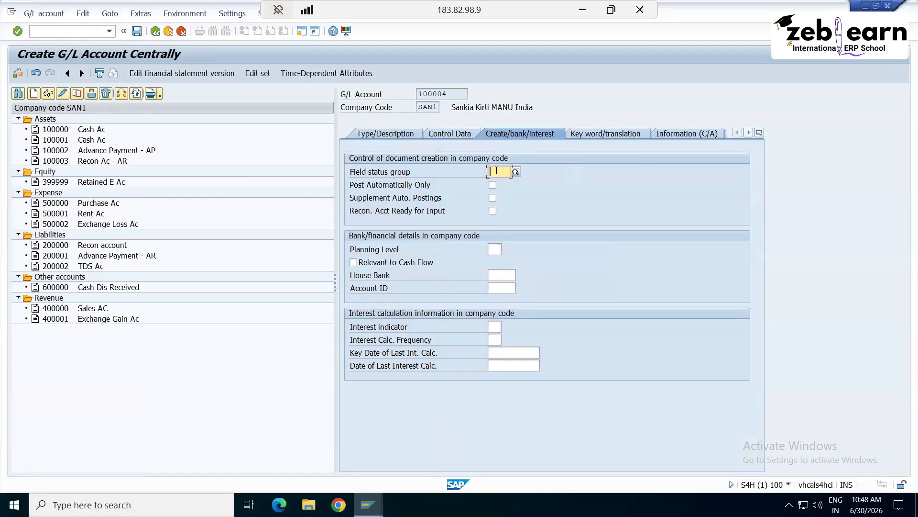
type("G001")
key("Return")
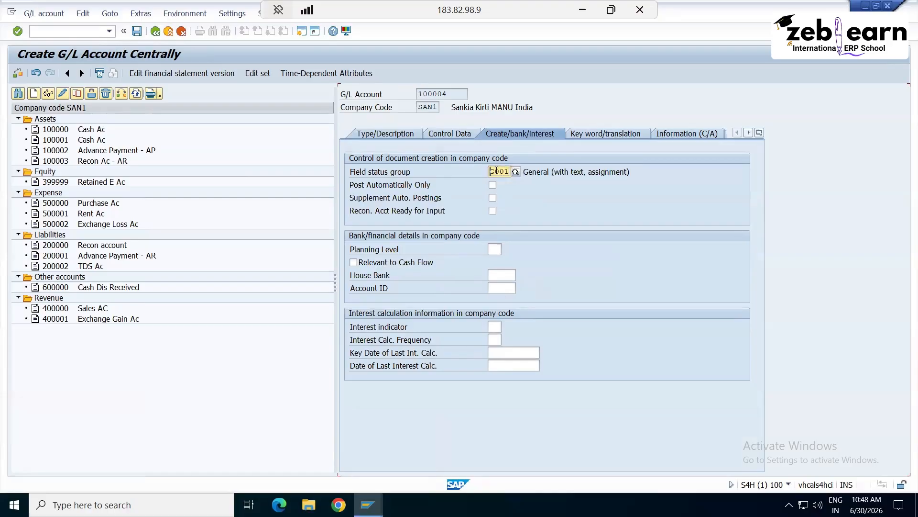
left_click(137, 31)
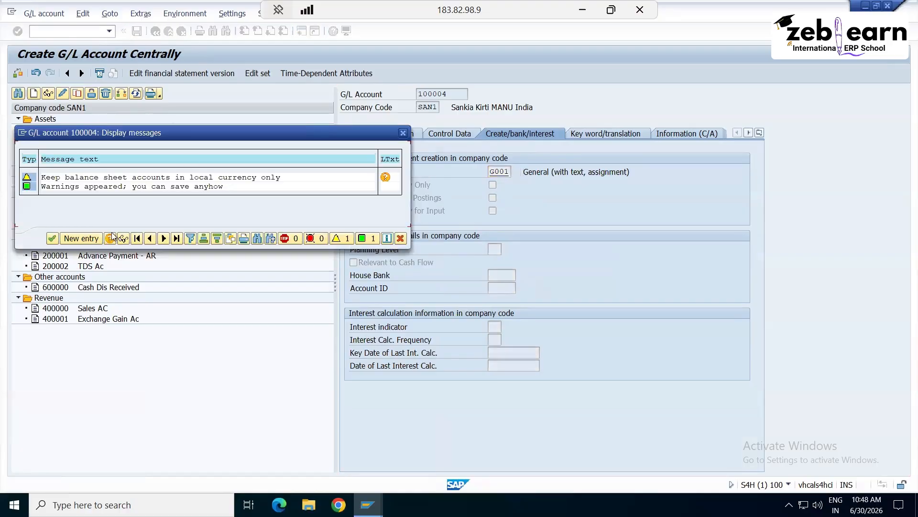
left_click(52, 238)
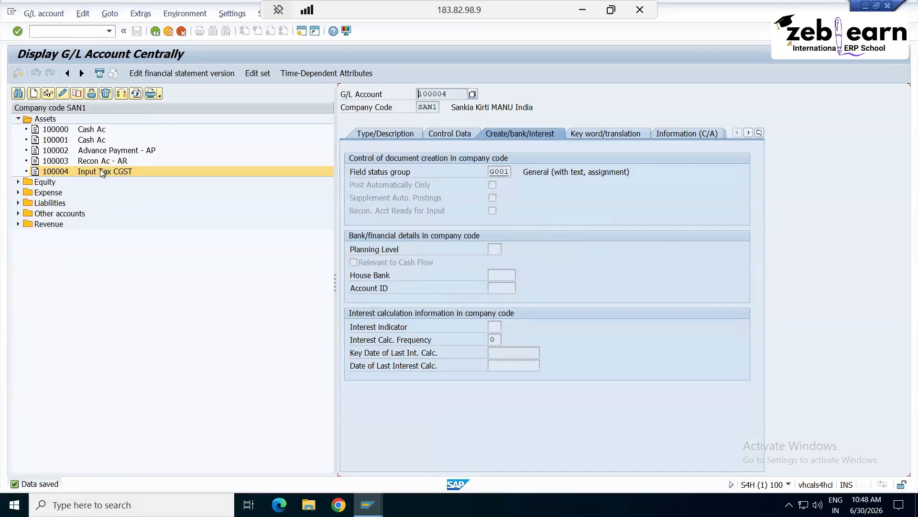
Step: Start creating G/L account 100005 in company code SAN1
left_click(33, 94)
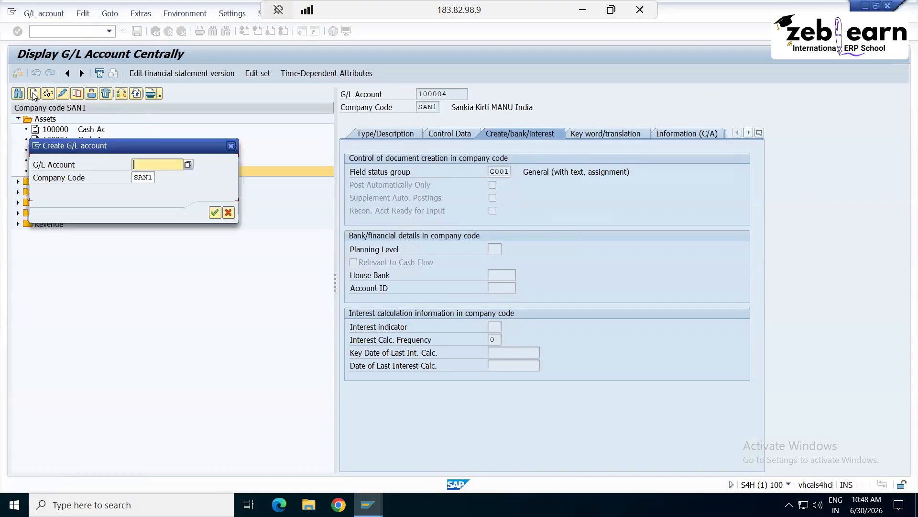
left_click_drag(131, 145, 148, 246)
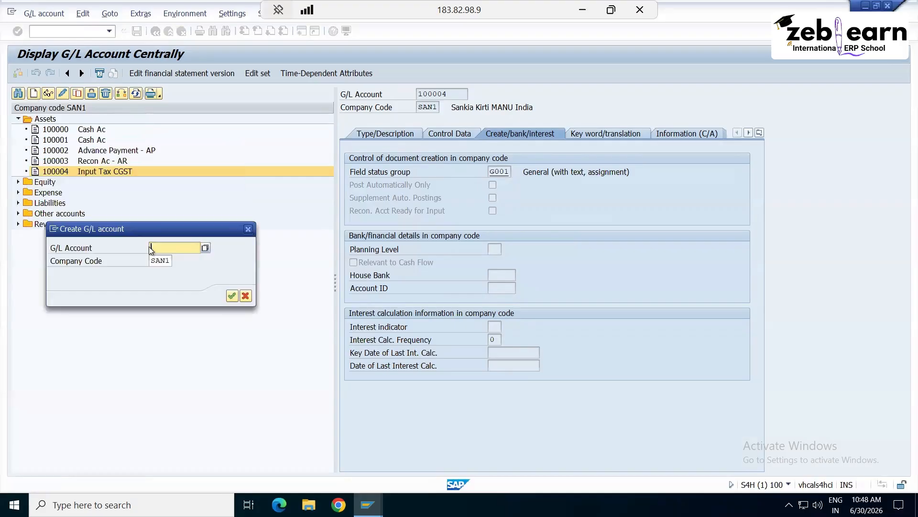
type("100005")
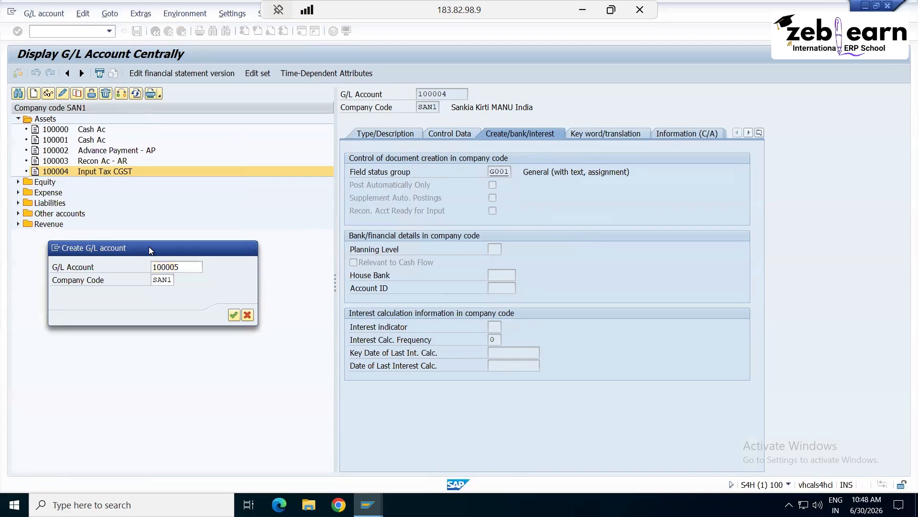
key("Return")
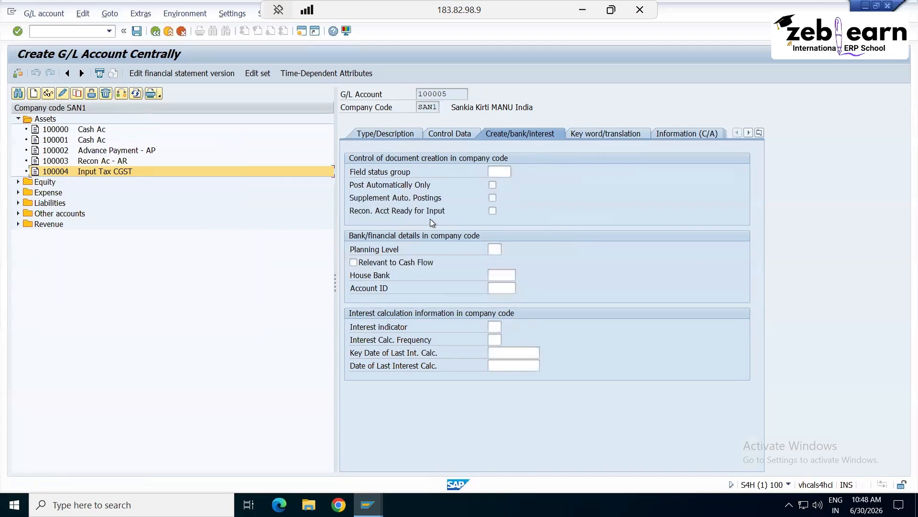
Step: Classify G/L account 100005 as a Balance Sheet Account in account group ASS1 Assets
left_click(384, 134)
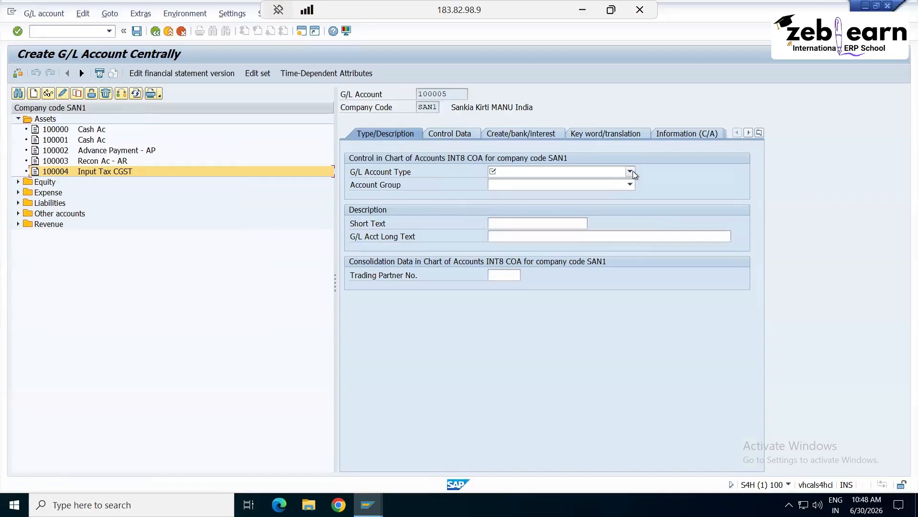
left_click(630, 171)
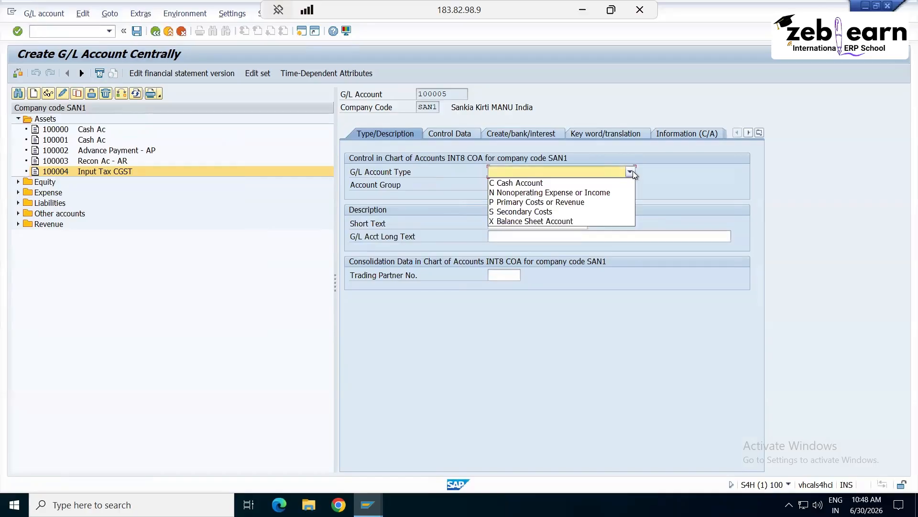
left_click(560, 221)
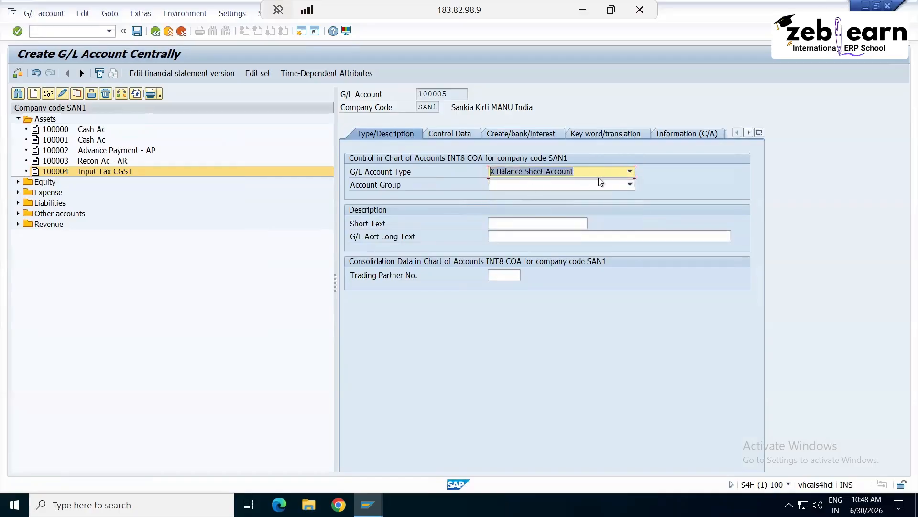
left_click(622, 184)
left_click(523, 196)
Step: Set the short text of G/L account 100005 to "Input Tax SGST"
left_click(516, 224)
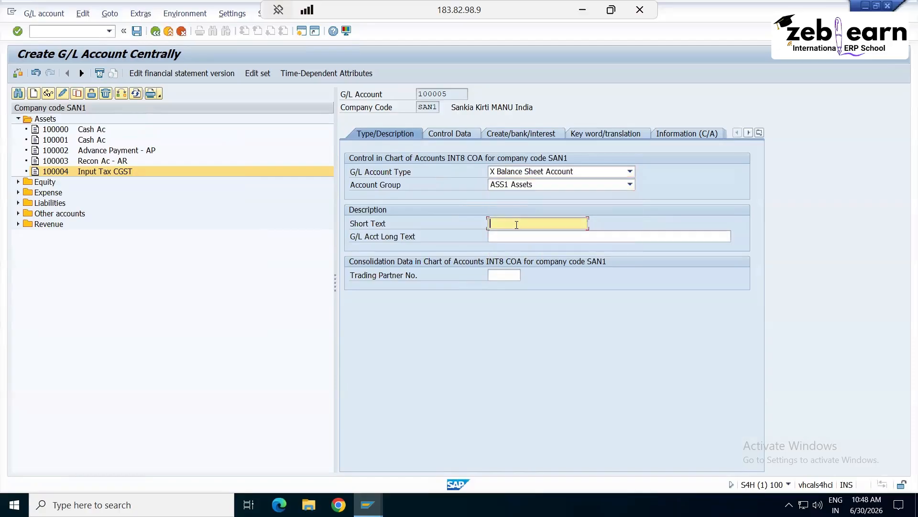
left_click(517, 224)
type("In")
key("BackSpace")
key("BackSpace")
key("BackSpace")
type("In")
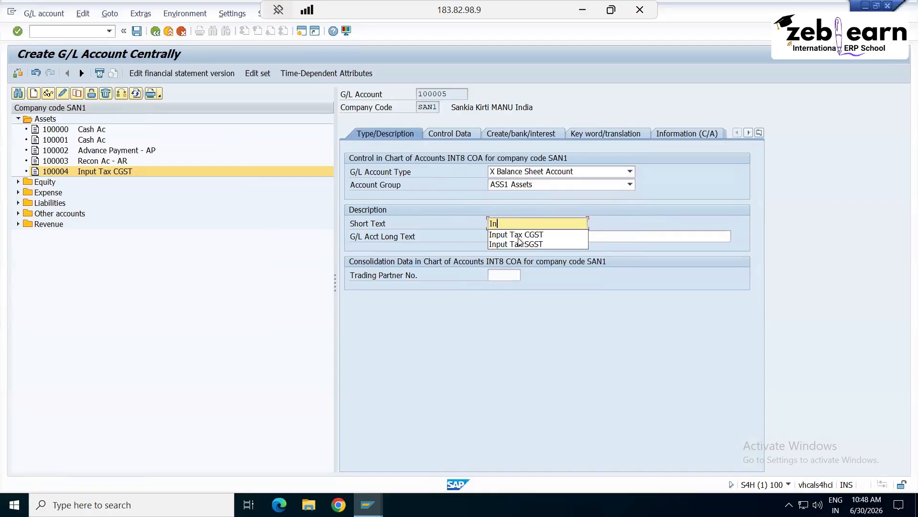
left_click(518, 243)
Step: Set the long text of G/L account 100005 to "Input Tax SGST for SAN1"
left_click(512, 236)
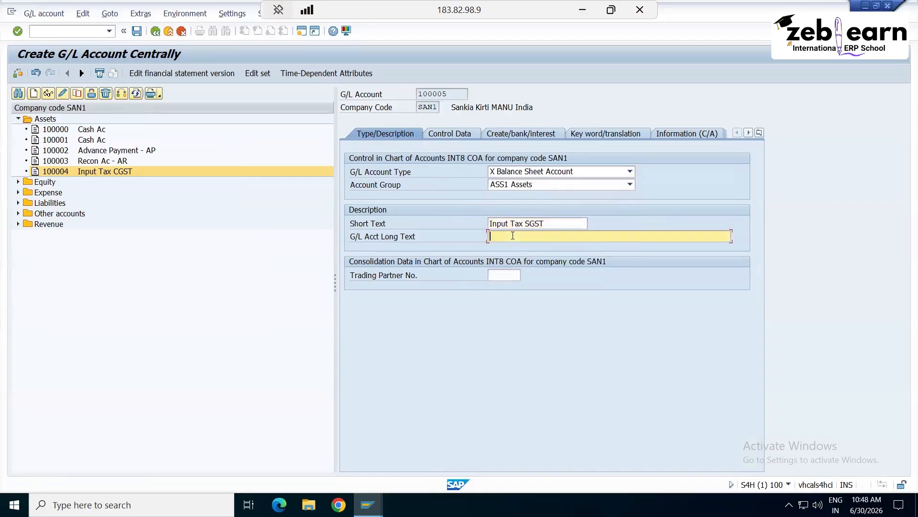
type("In")
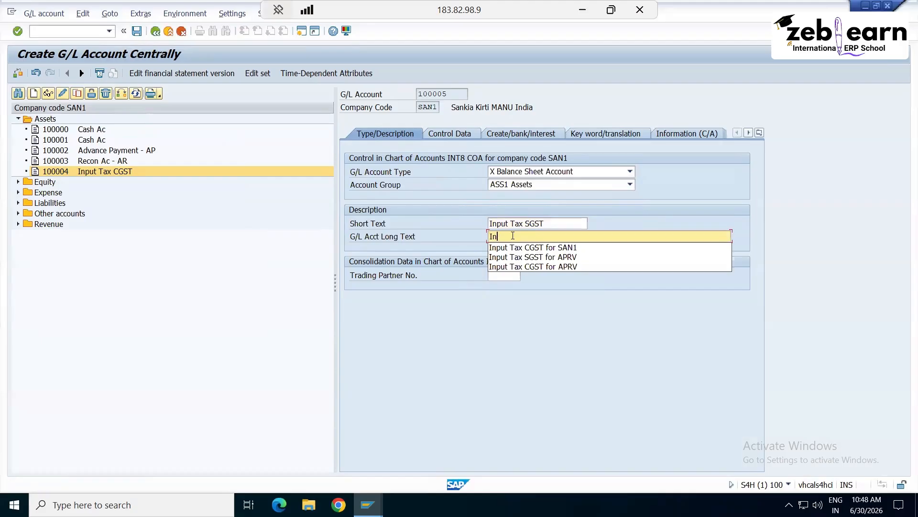
left_click(543, 253)
key("BackSpace")
key("BackSpace")
key("BackSpace")
key("BackSpace")
key("BackSpace")
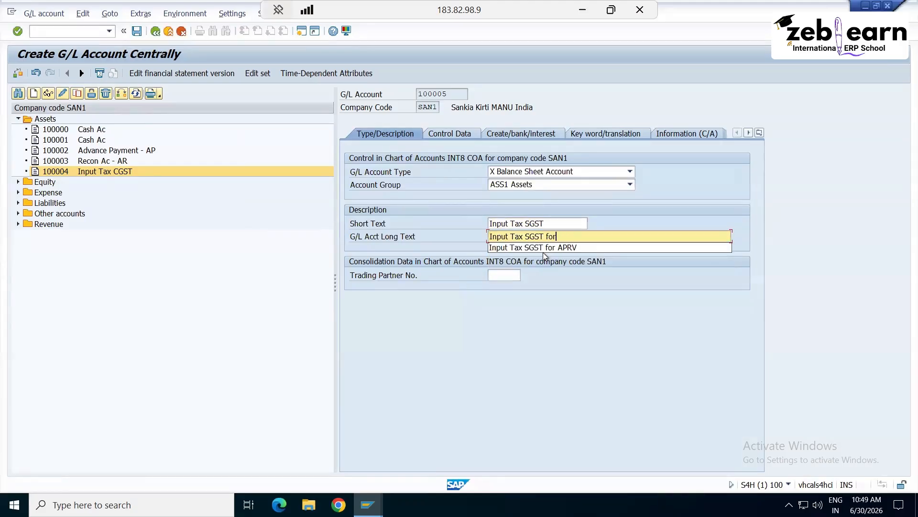
type("SAN1")
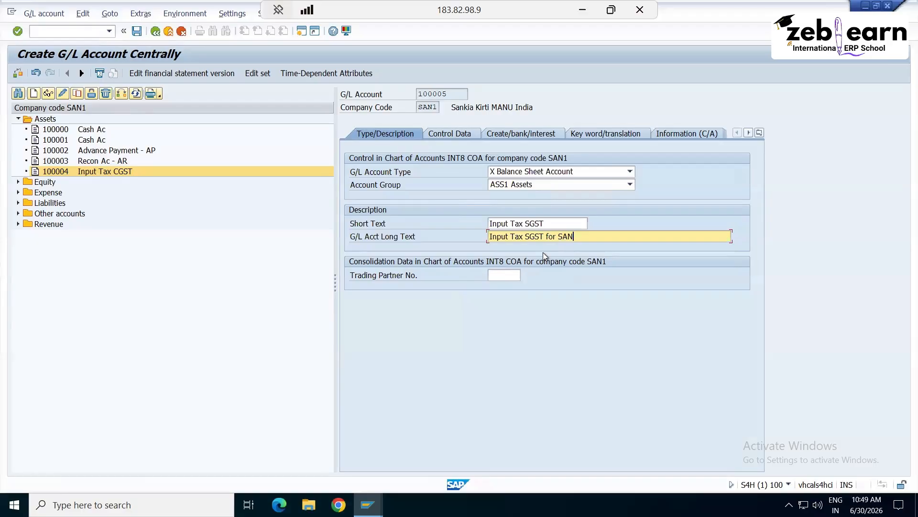
key("Return")
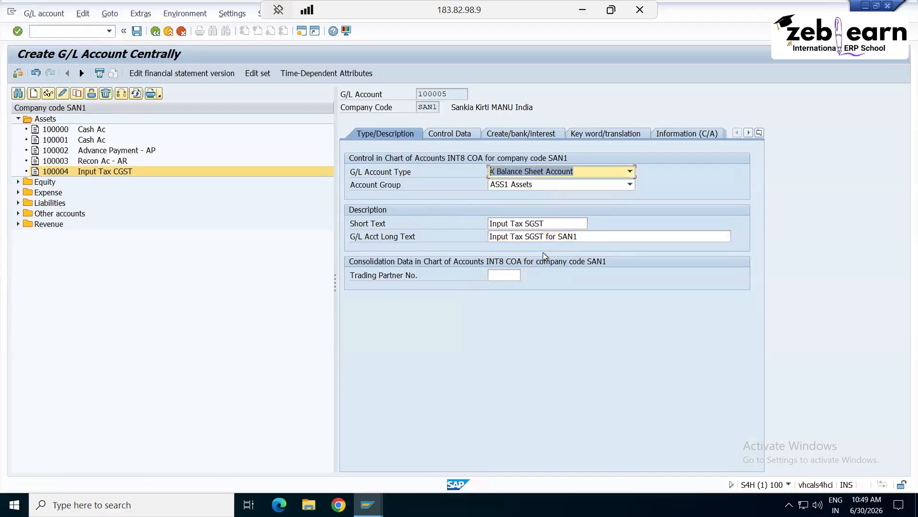
Step: In the control data of account 100005, set the tax category to * (all tax types allowed) and allow posting without tax
left_click(450, 133)
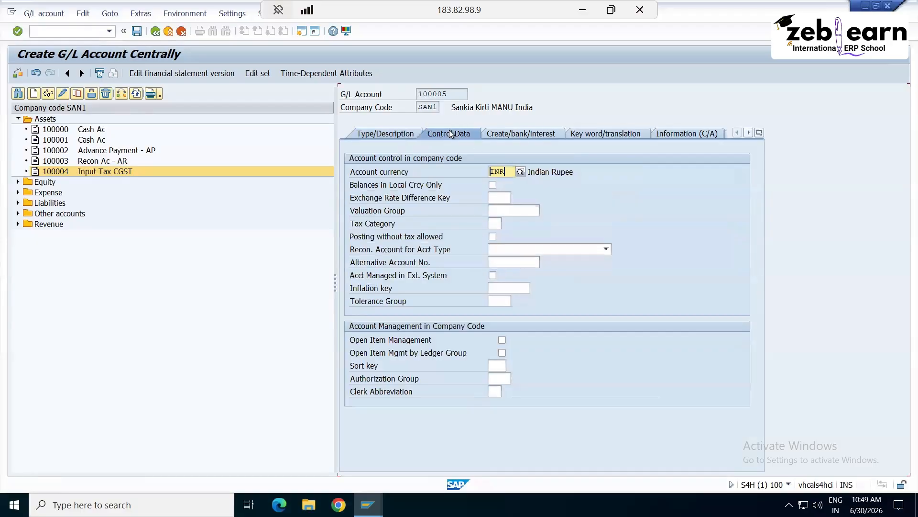
left_click(492, 224)
left_click(506, 224)
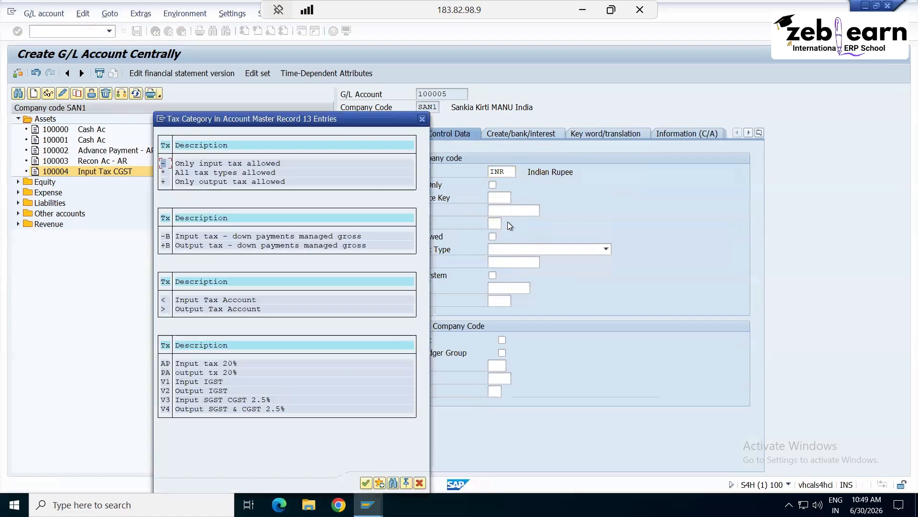
double_click(211, 172)
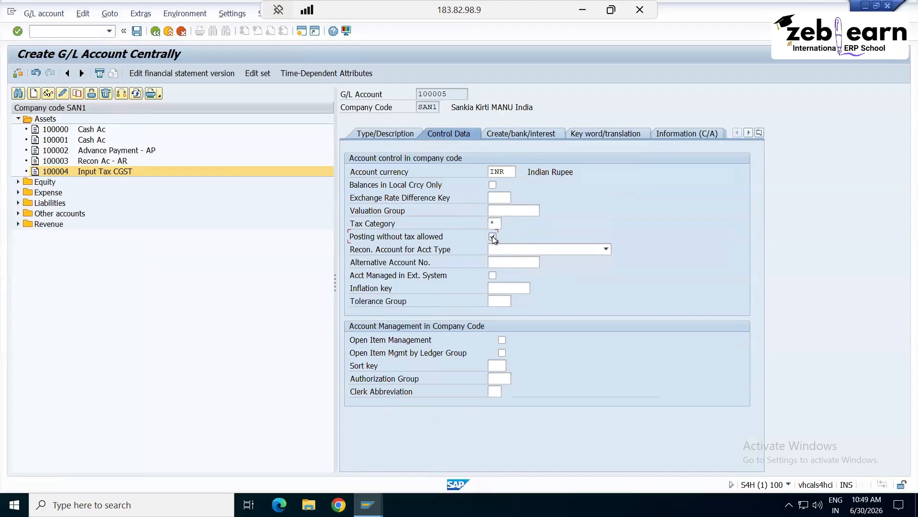
Step: Assign field status group G001 to G/L account 100005 and save the account
left_click(502, 134)
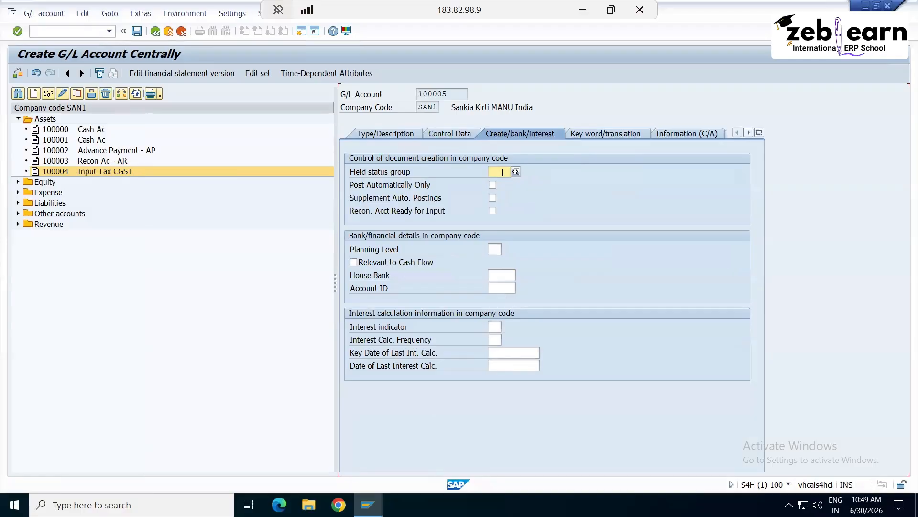
type("G001")
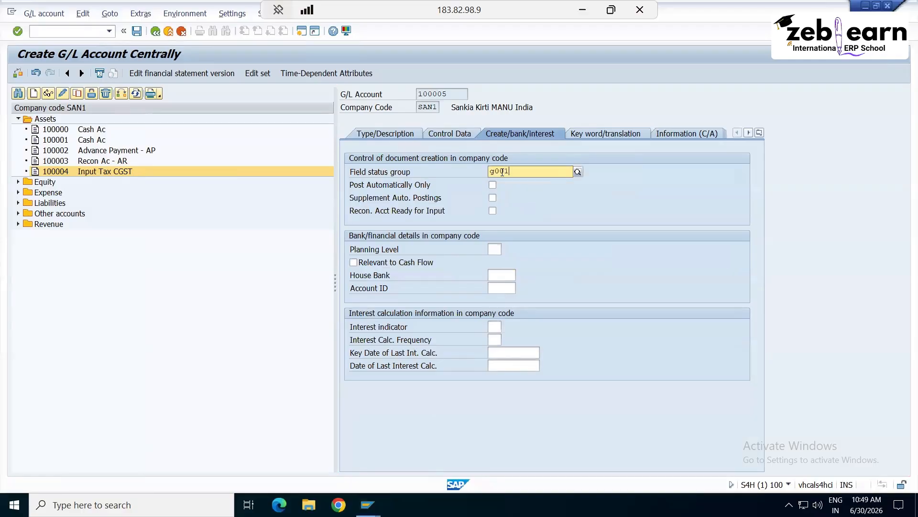
key("Return")
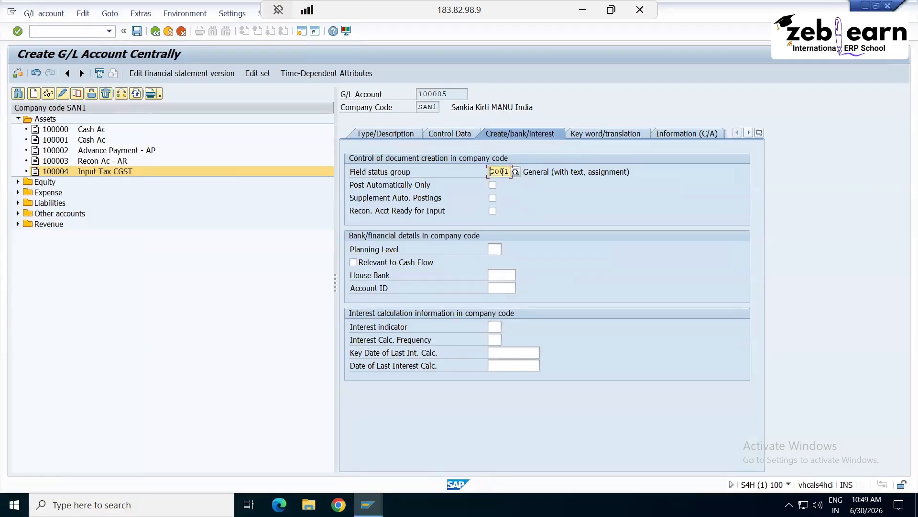
left_click(136, 32)
left_click(53, 239)
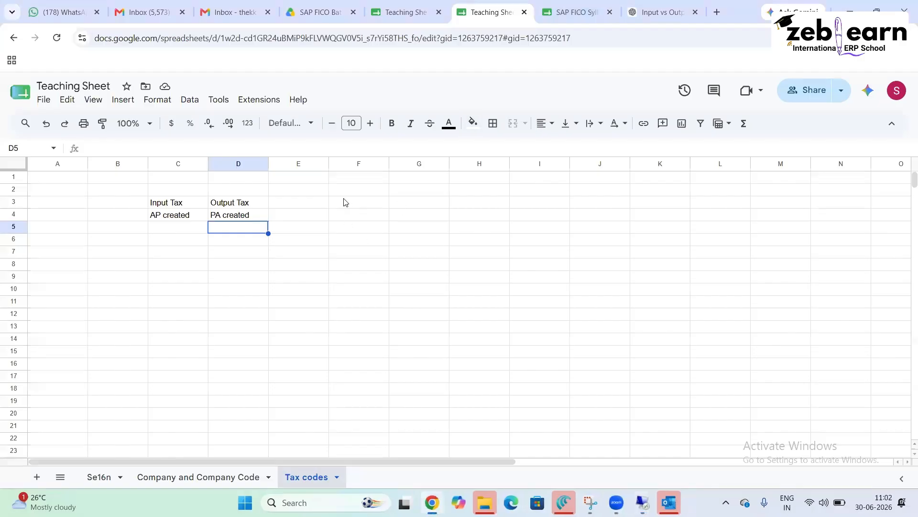
Step: On the Teaching Sheet's Tax codes tab, enter "Input Tax GL CGST" in F3 and 100004 in G3
left_click(344, 202)
type("Input ")
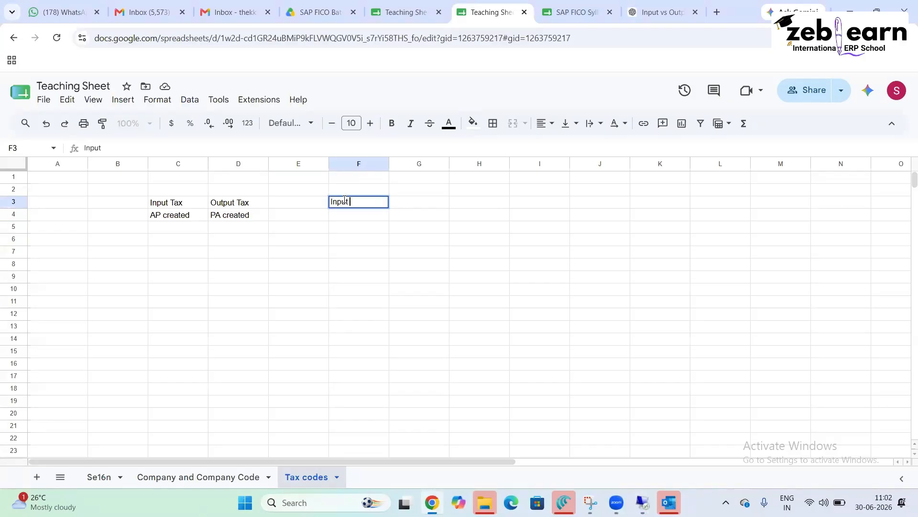
type("Tax GL  CGST")
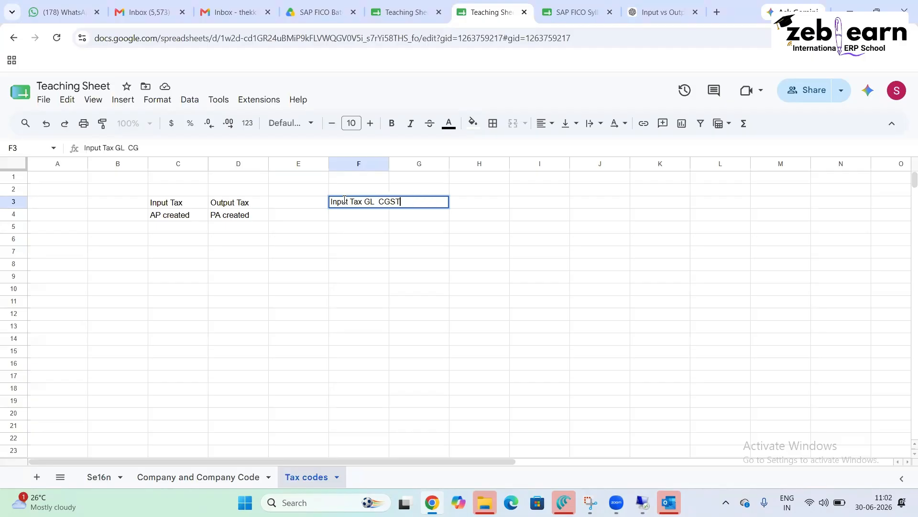
key("Tab")
type("100004")
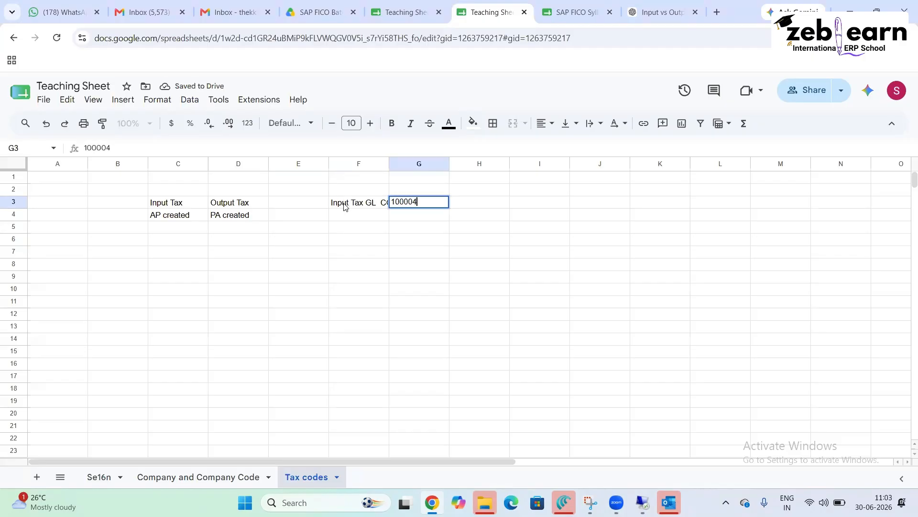
key("Return")
Step: Copy the CGST label from F3 into F4 and widen column F to fit the text
left_click(344, 206)
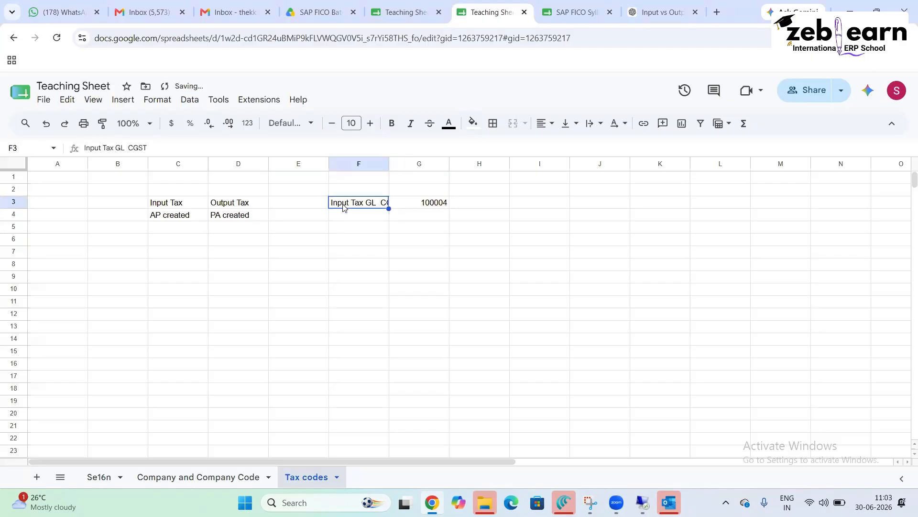
left_click(343, 215)
type("Input Tax GL  CGST")
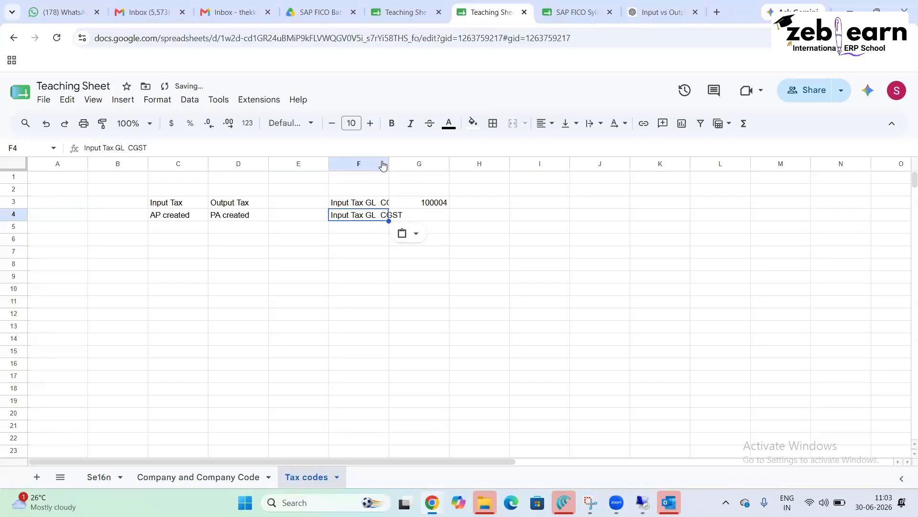
left_click_drag(387, 161, 419, 161)
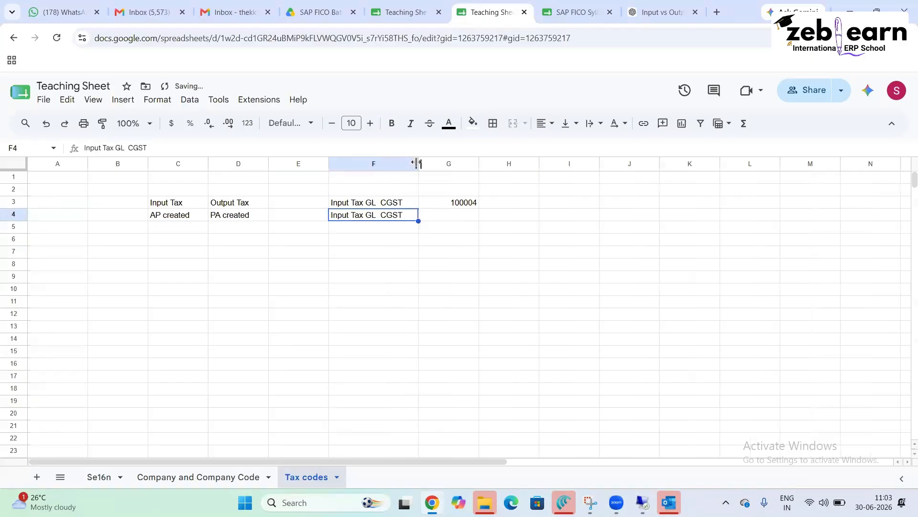
Step: Change the label in F4 to "Input Tax GL SGST" and enter 100005 in G4
double_click(405, 219)
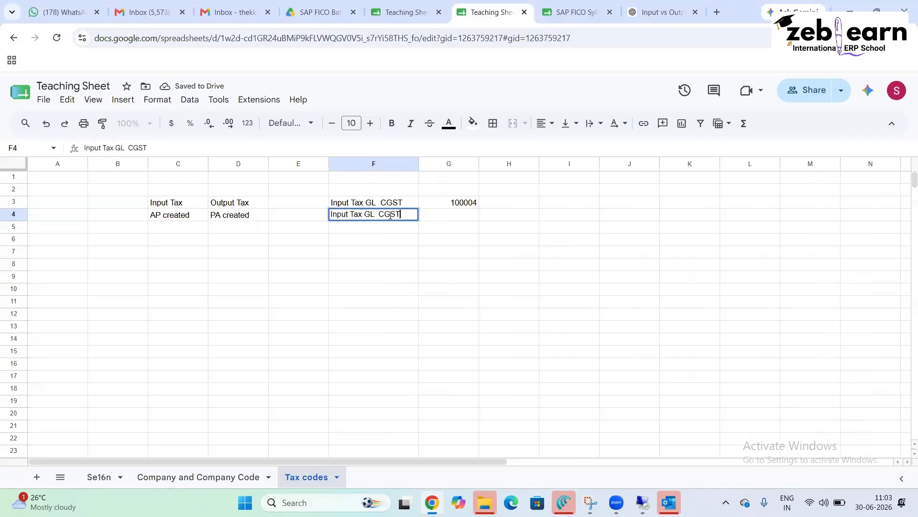
left_click(385, 214)
key("BackSpace")
type("S")
left_click(423, 218)
type("1")
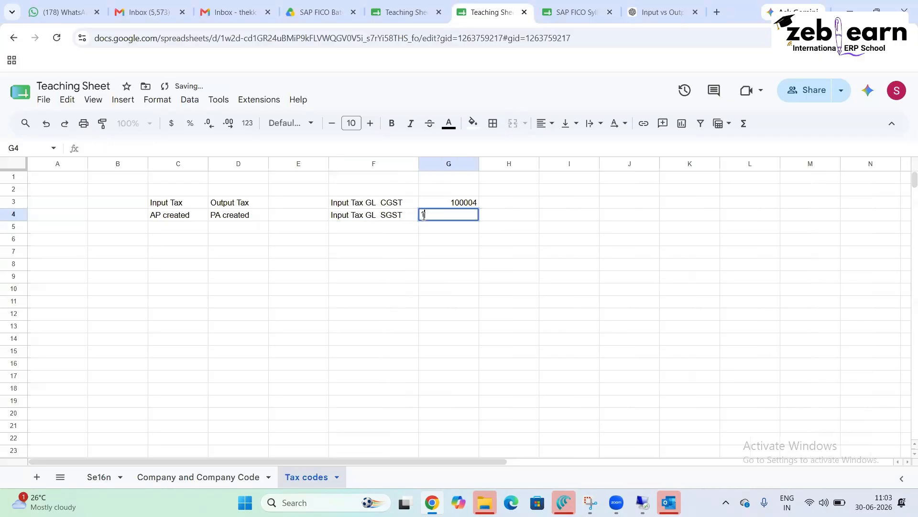
type("00005")
left_click(502, 248)
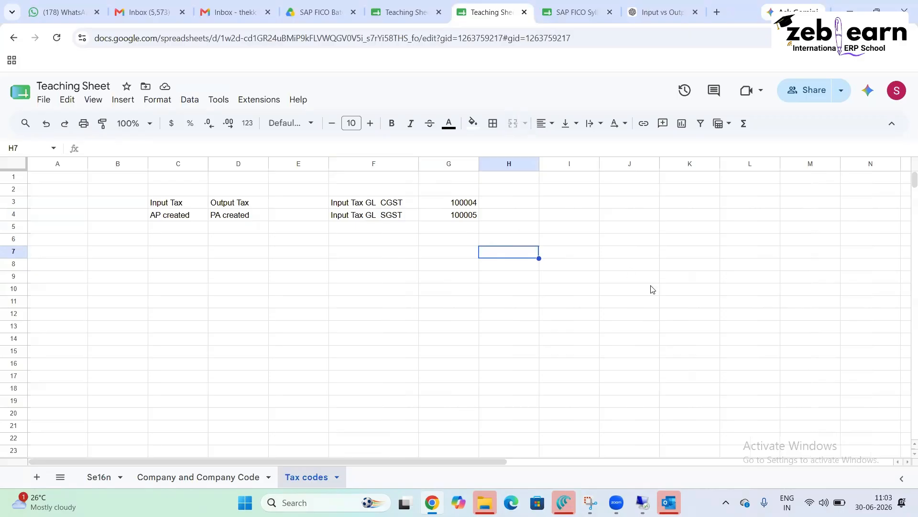
left_click(642, 502)
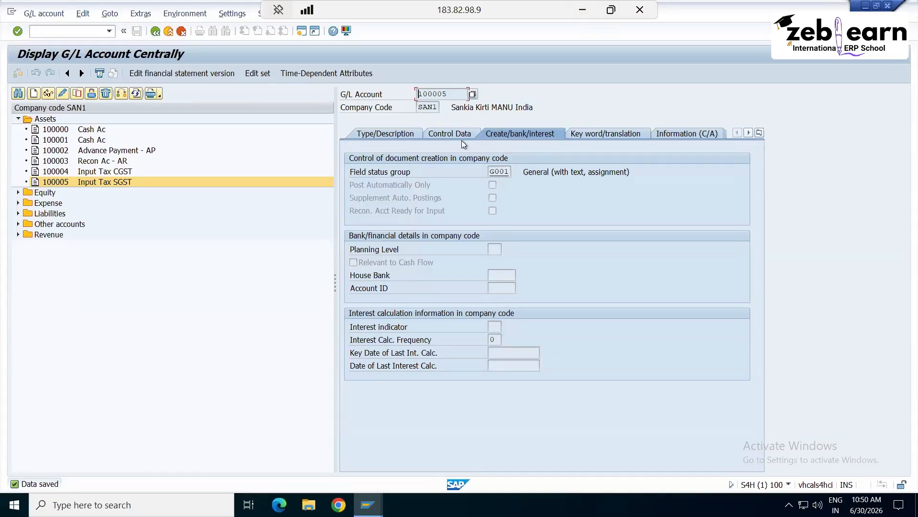
left_click(583, 15)
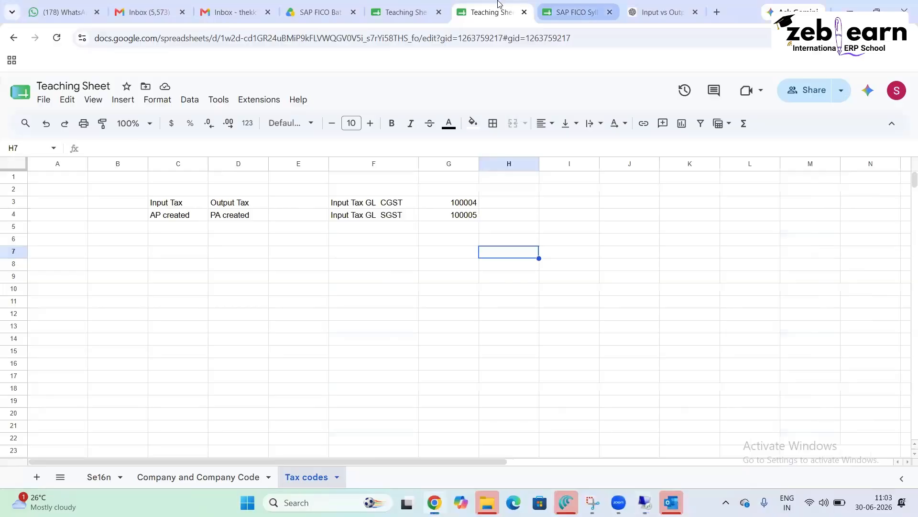
left_click(404, 12)
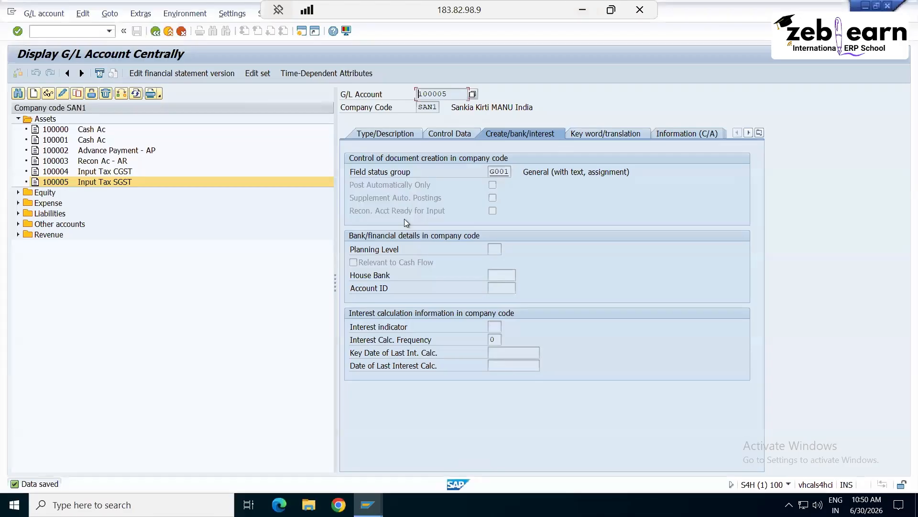
Step: In SAP, leave the G/L account display and open transaction OB40 for automatic tax postings
left_click(65, 32)
type("/n")
key("Return")
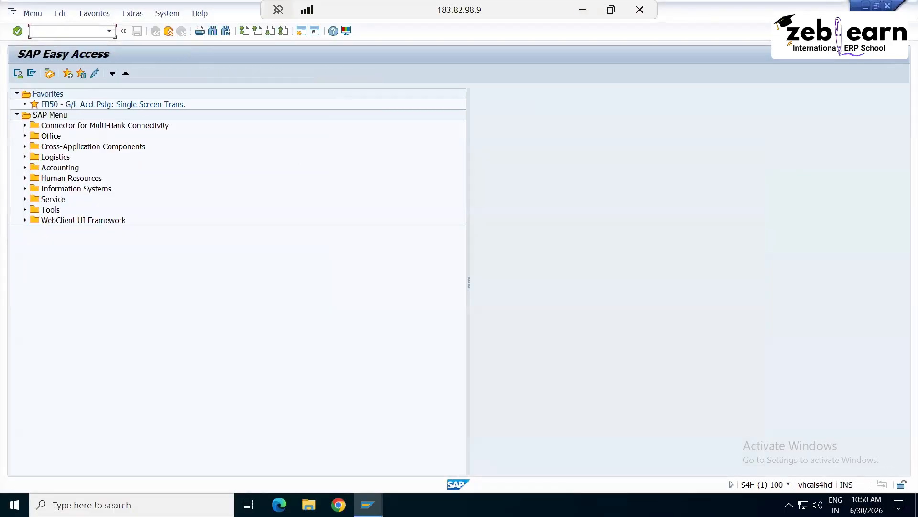
type("ob40")
key("Return")
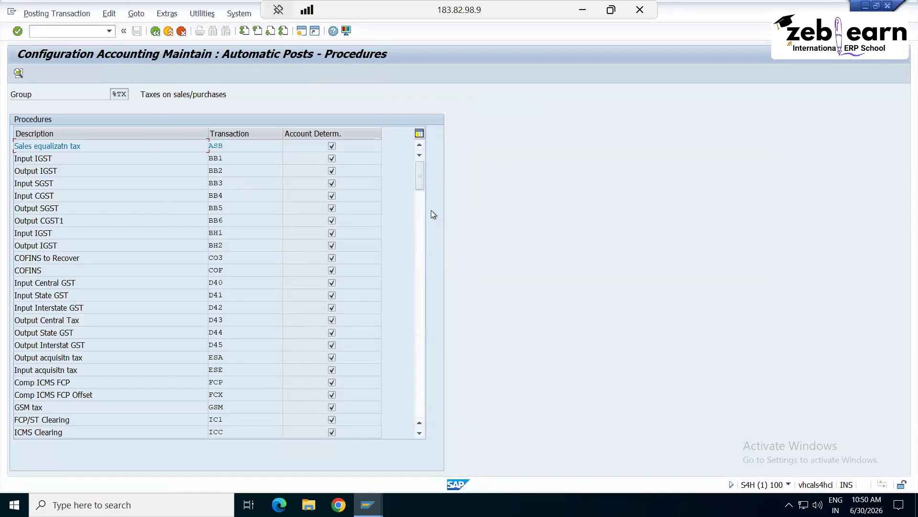
Step: Open the Input SGST procedure (transaction VK3) for chart of accounts INT8
left_click(418, 234)
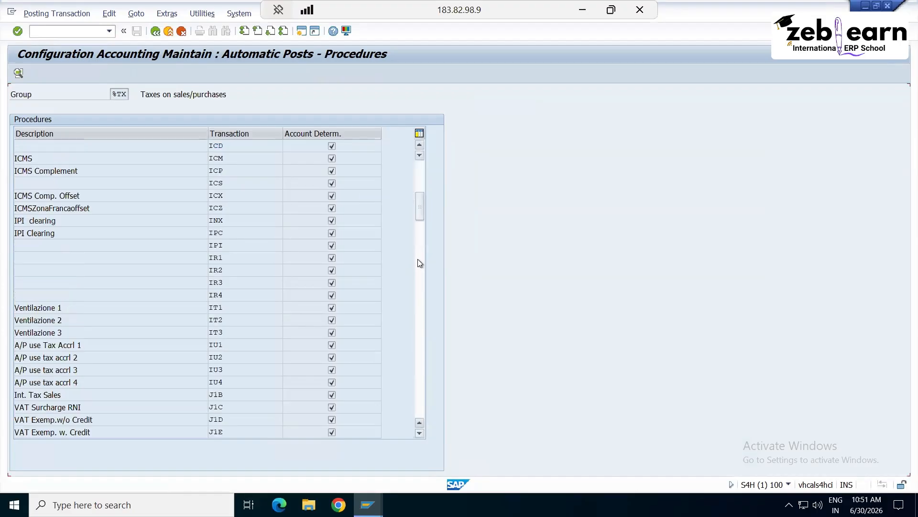
left_click(418, 260)
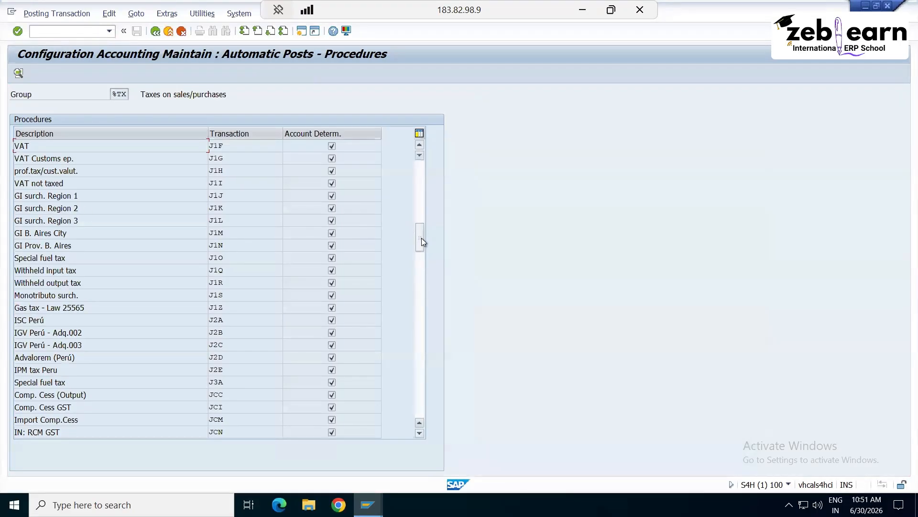
left_click(418, 281)
left_click(415, 337)
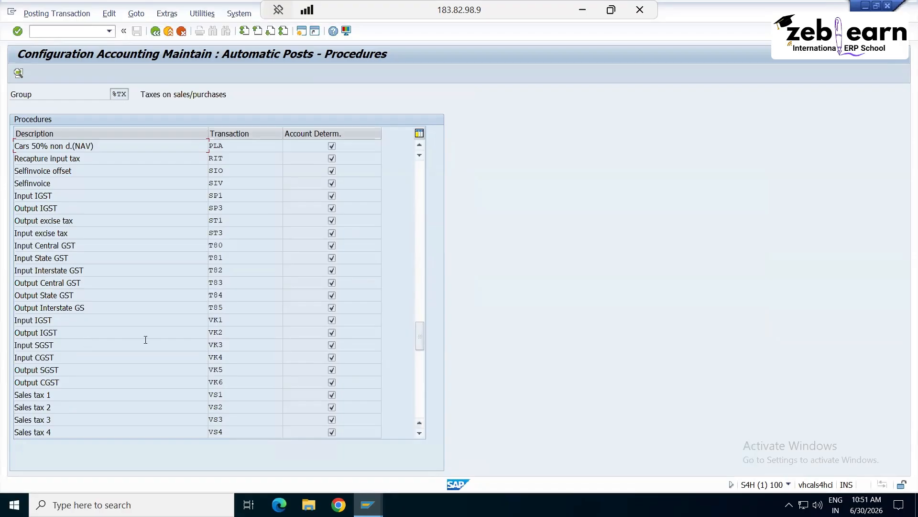
double_click(228, 347)
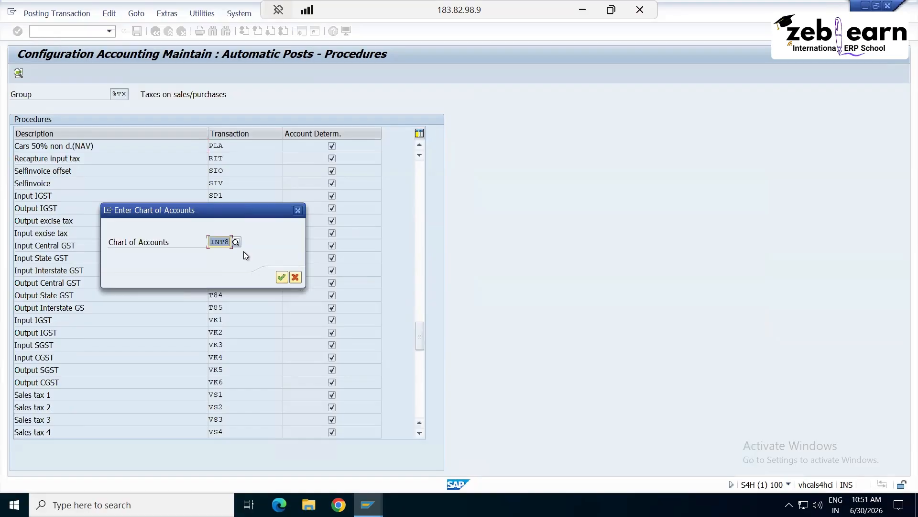
key("Return")
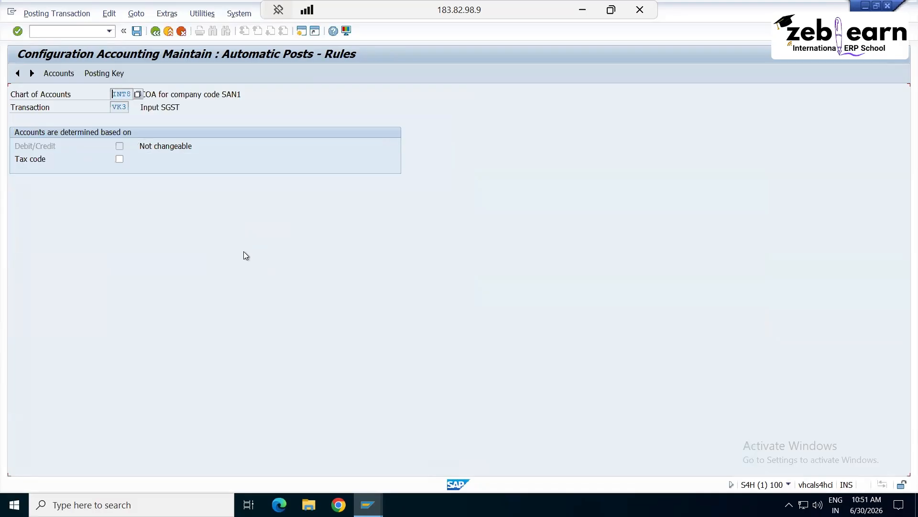
Step: Make account determination for VK3 depend on the tax code and save the rule
left_click(119, 159)
left_click(94, 74)
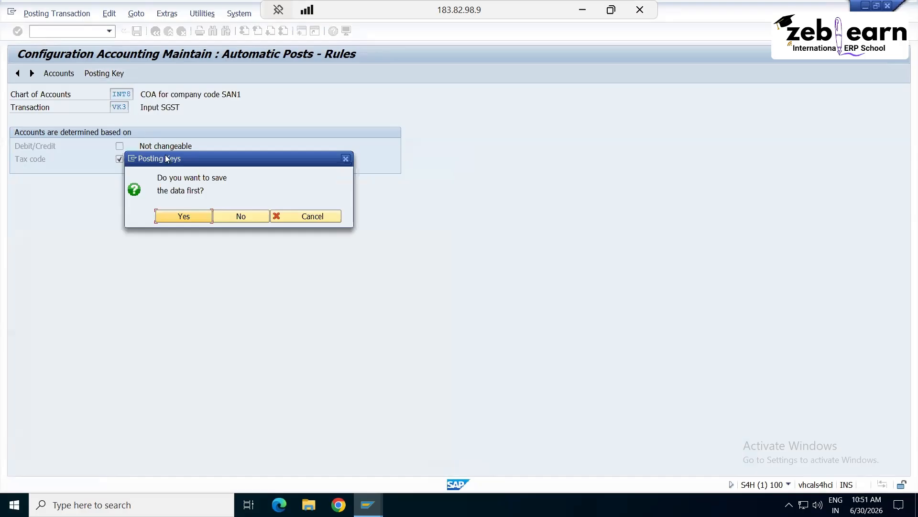
left_click(178, 216)
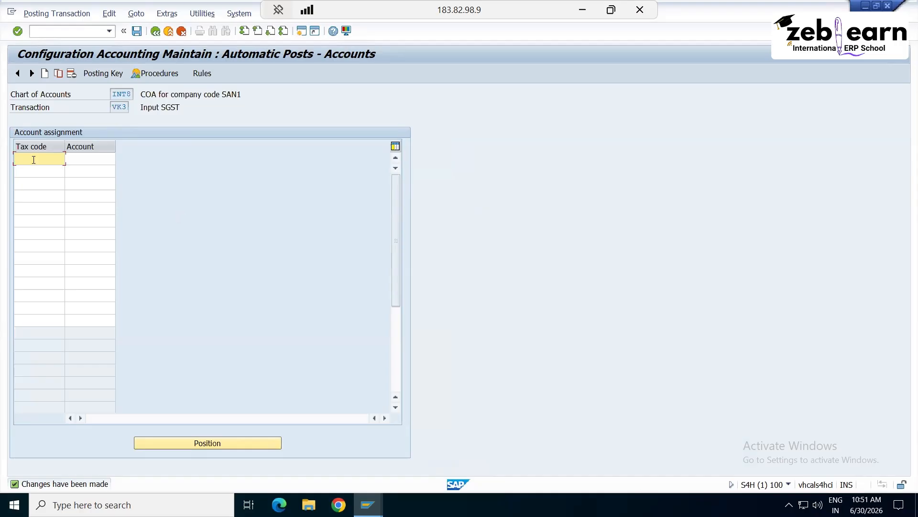
Step: In the VK3 account assignment, assign G/L account 100004 to tax code AP
type("AP")
left_click(83, 154)
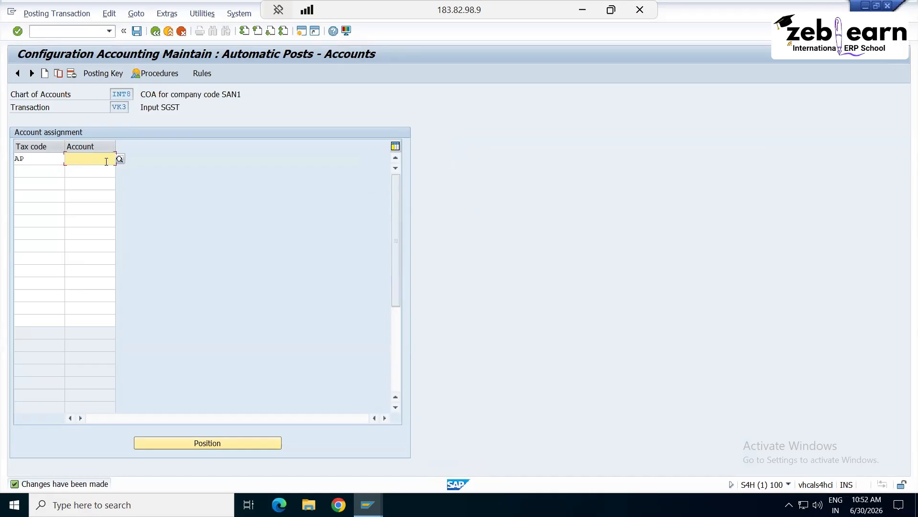
left_click(120, 159)
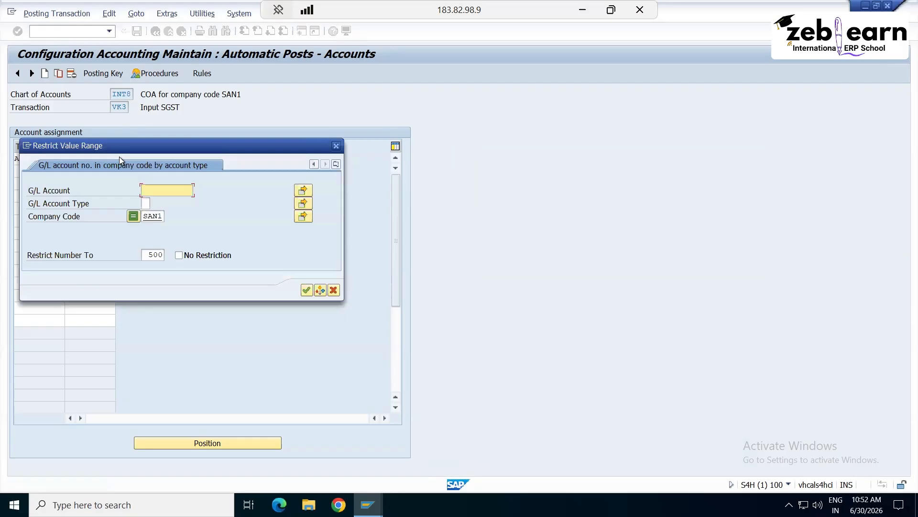
left_click(306, 290)
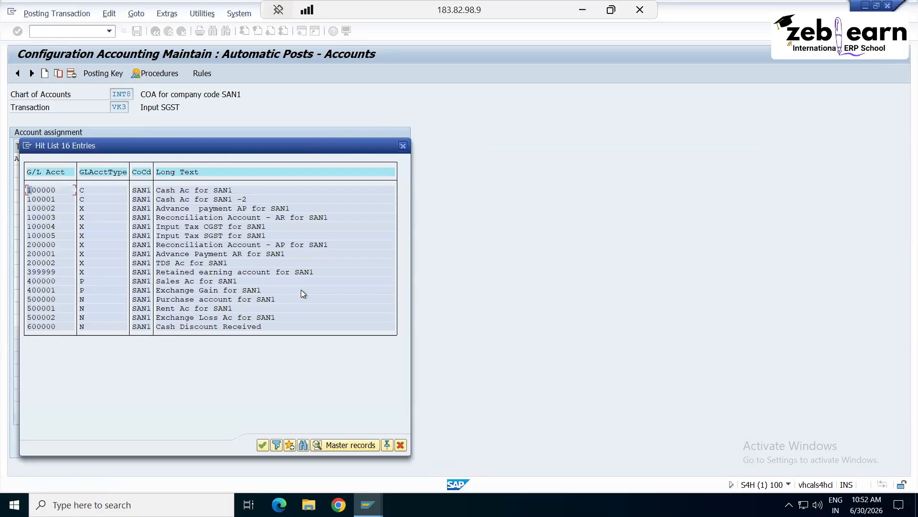
double_click(198, 228)
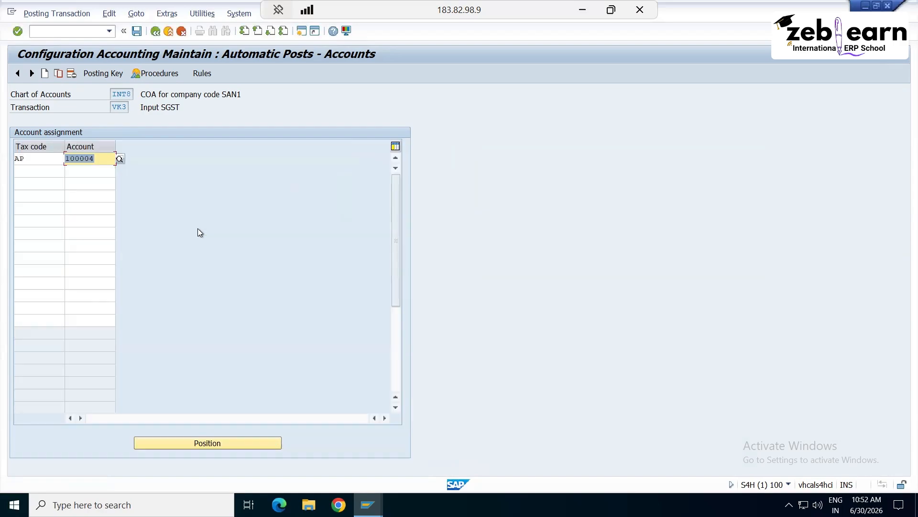
Step: Save the VK3 account assignment in the proposed customizing request and return to the procedures list
left_click(137, 32)
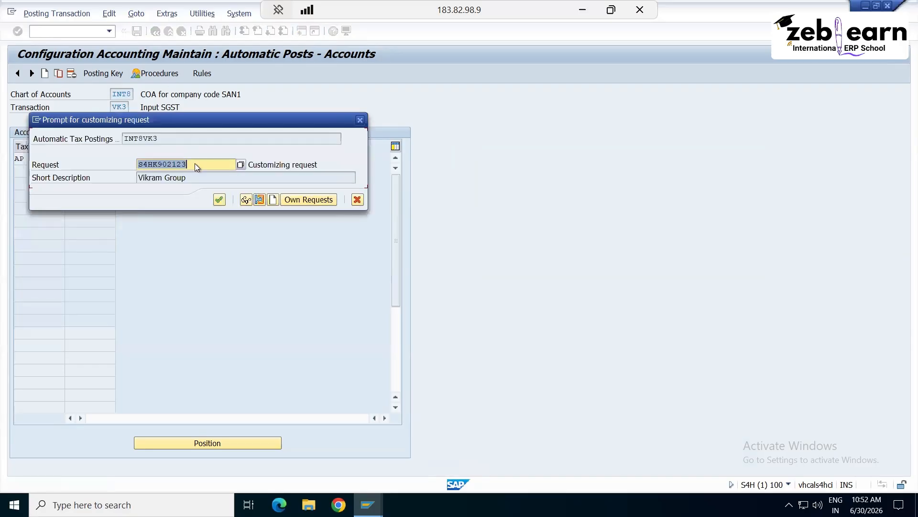
left_click(218, 199)
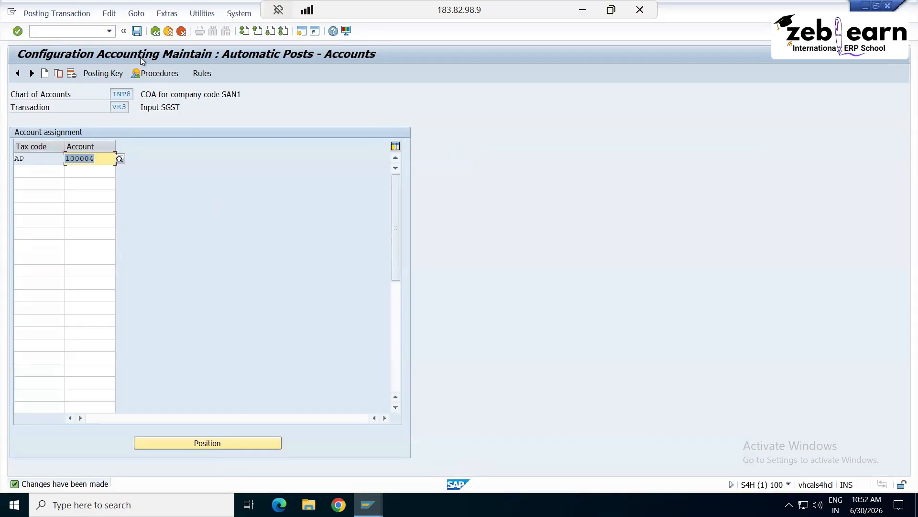
left_click(156, 32)
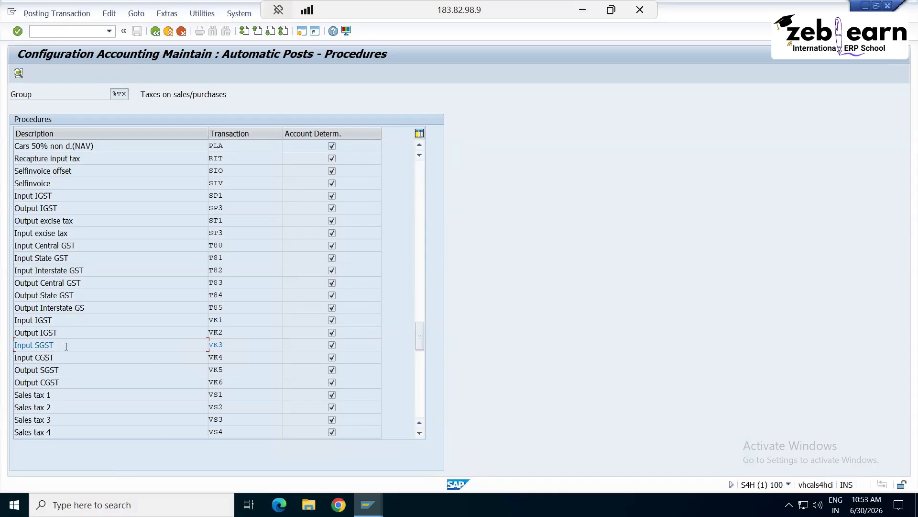
Step: Change the account for tax code AP in the Input SGST procedure (VK3) to 100005 and save it in the proposed customizing request
double_click(231, 348)
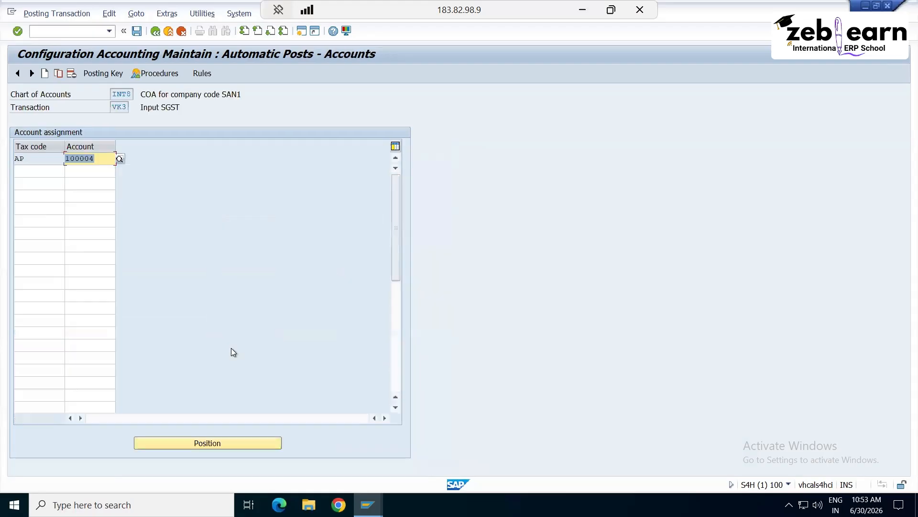
left_click(119, 158)
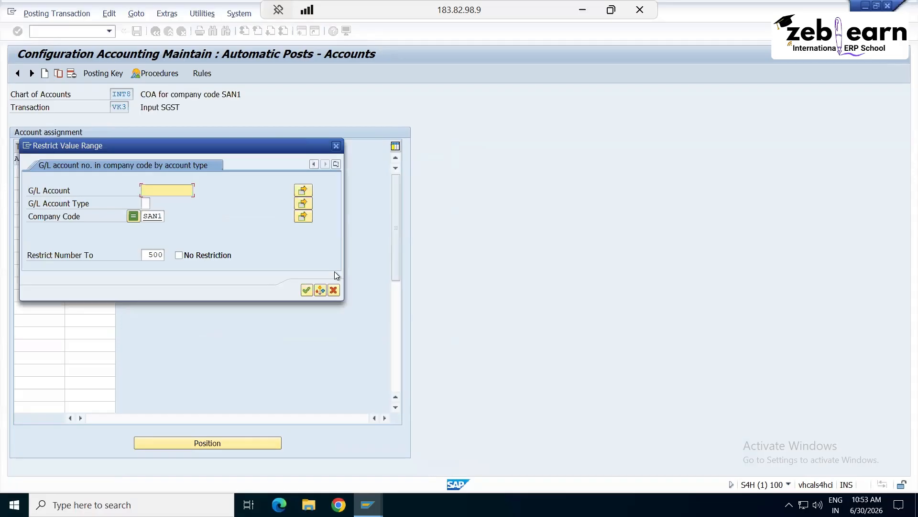
left_click(307, 290)
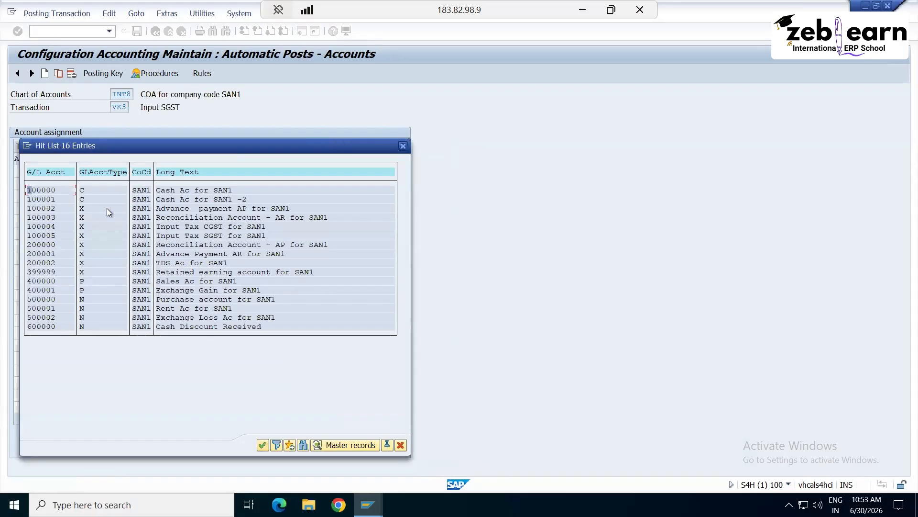
double_click(206, 239)
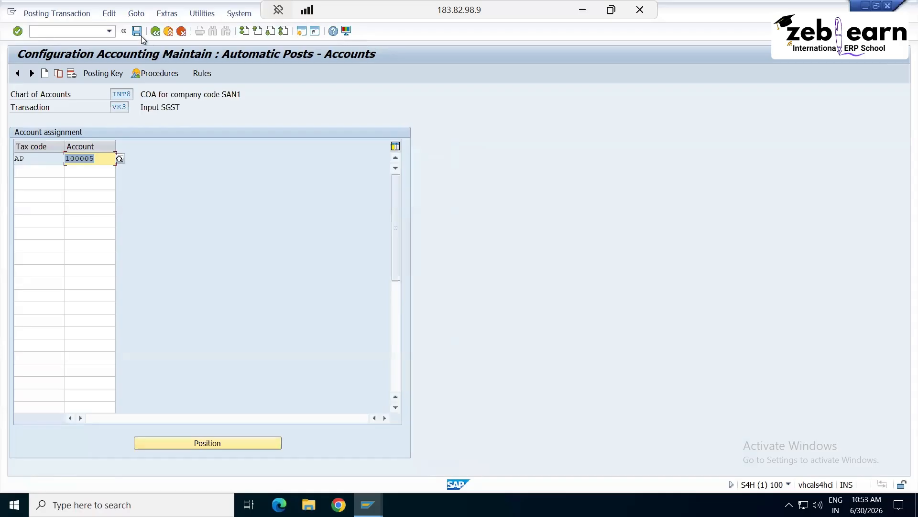
left_click(136, 31)
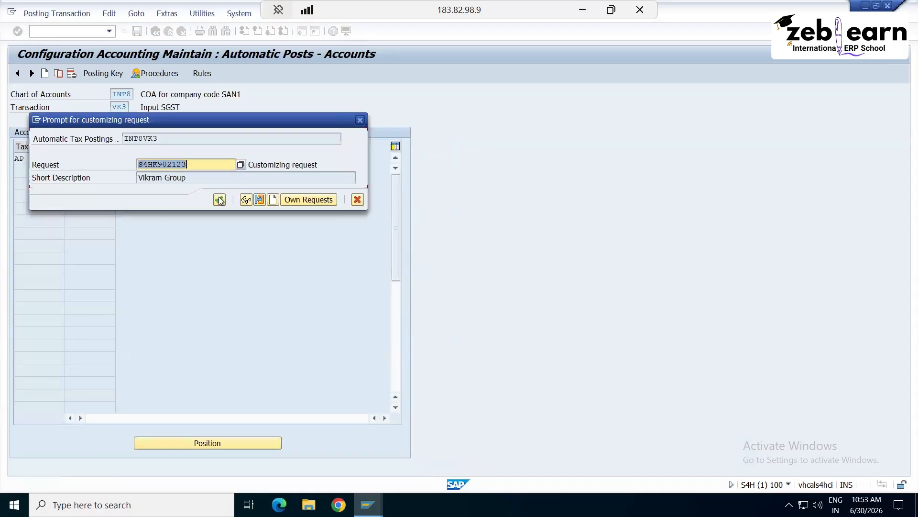
left_click(219, 200)
left_click(155, 32)
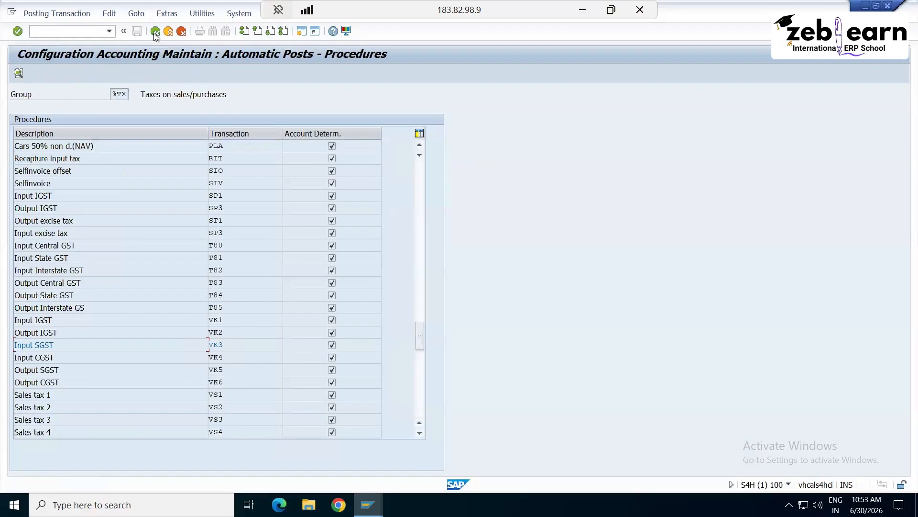
Step: Make account determination for the Input CGST procedure (transaction VK4) depend on the tax code and save the rule
double_click(231, 357)
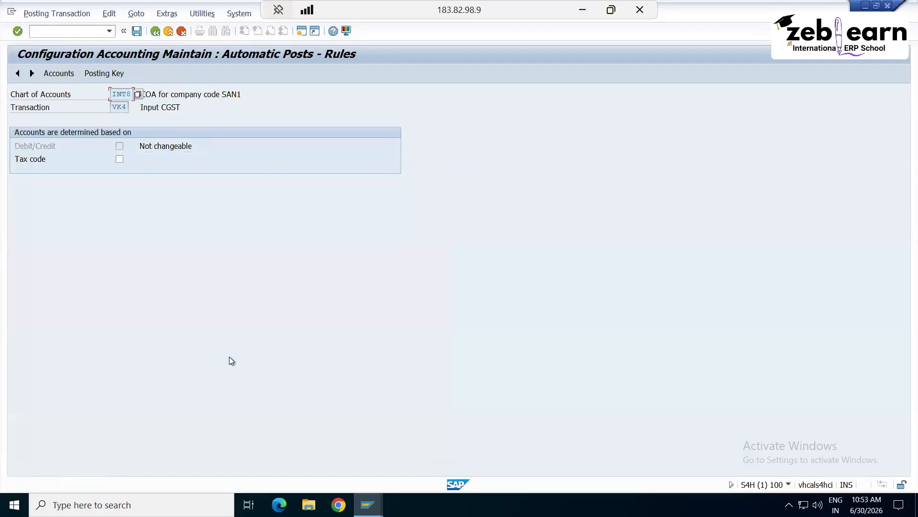
left_click(121, 158)
left_click(99, 74)
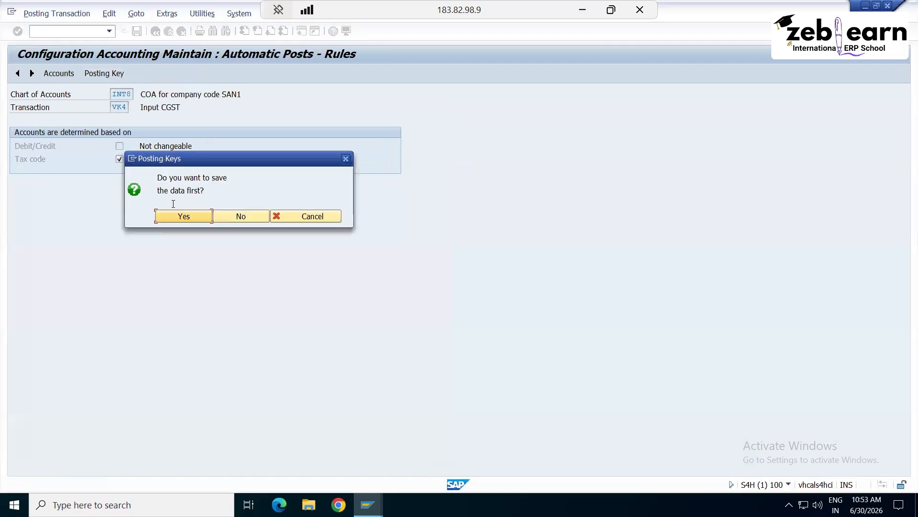
left_click(175, 216)
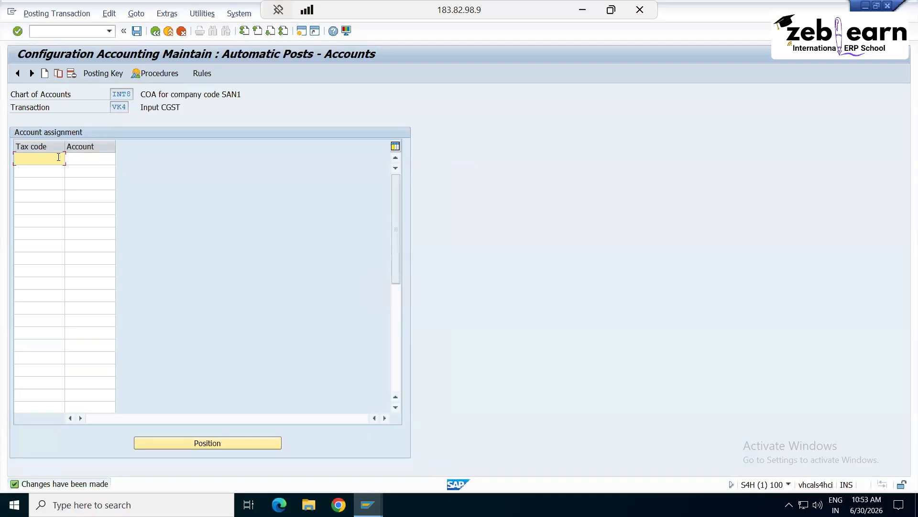
Step: In the VK4 account assignment, assign G/L account 100004 (Input Tax CGST for SAN1) to tax code AP
type("AP")
left_click(68, 158)
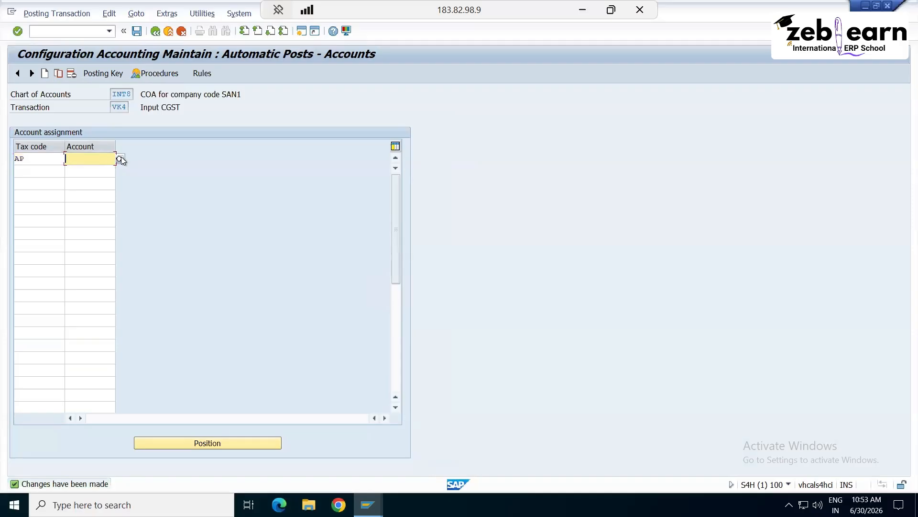
left_click(119, 156)
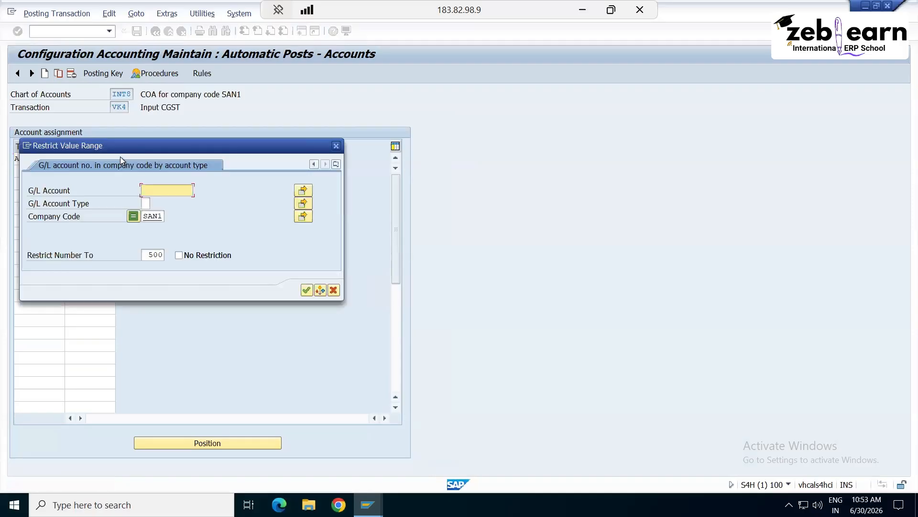
left_click(307, 290)
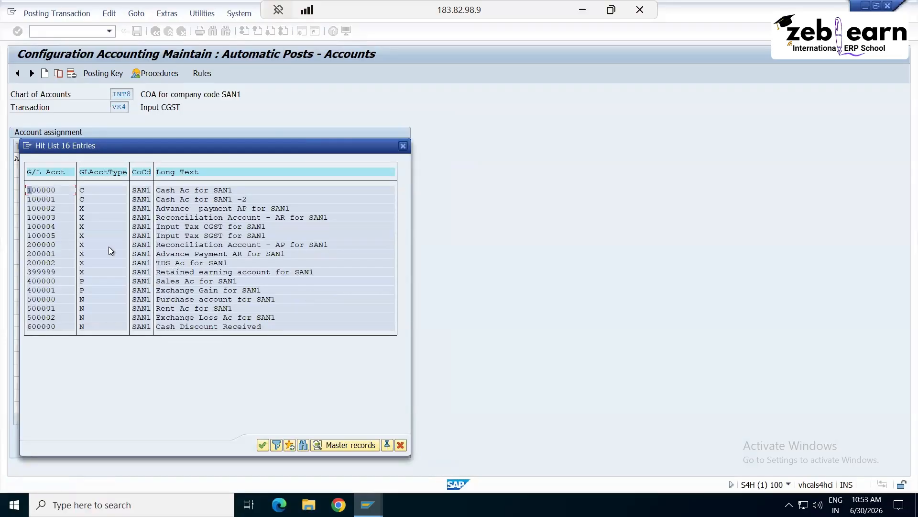
double_click(168, 228)
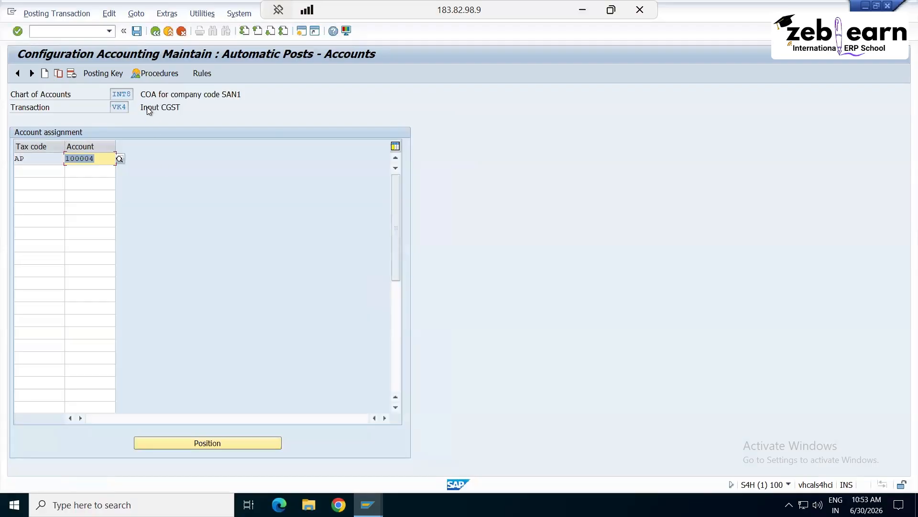
Step: Save the VK4 account assignment in the proposed customizing request and return to the SAP Easy Access screen
left_click(137, 31)
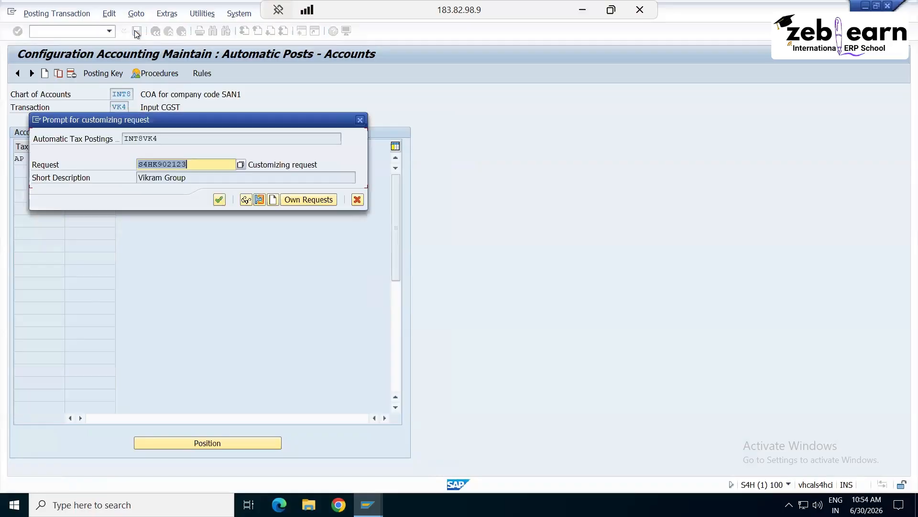
left_click(219, 200)
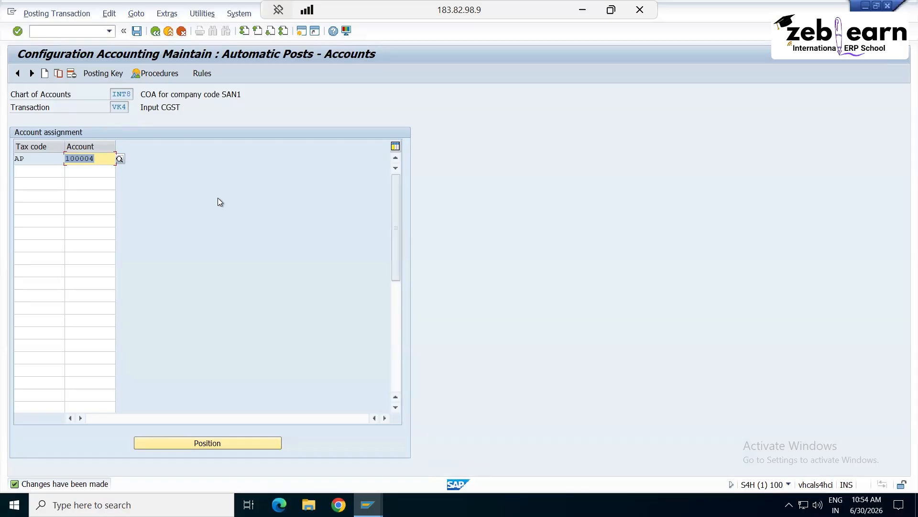
left_click(136, 31)
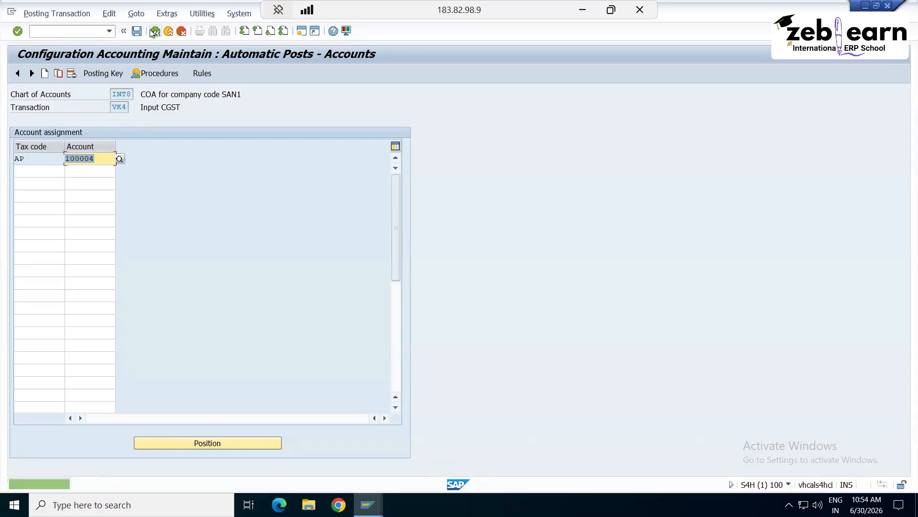
left_click(153, 31)
left_click(153, 32)
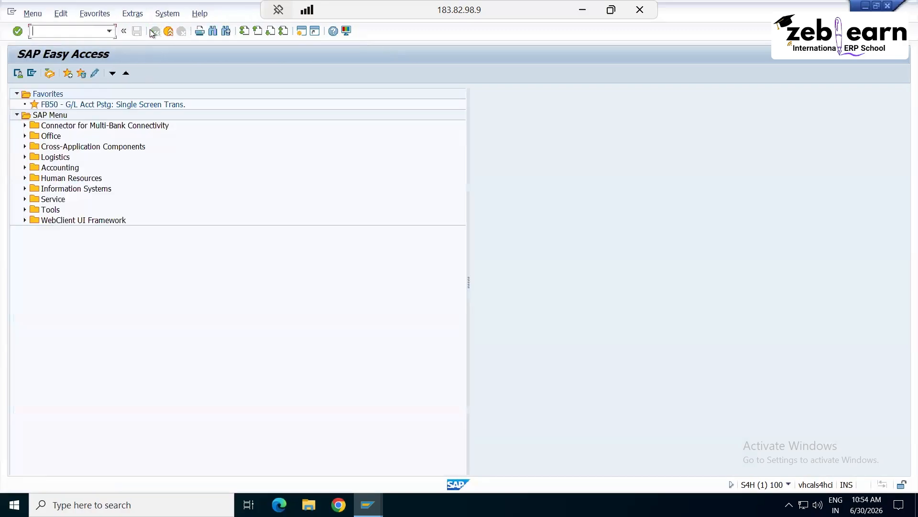
Step: Start transaction FS00 and open the expense account 500000 (Purchase Ac) of company code SAN1 for changes
type("FS00")
key("Return")
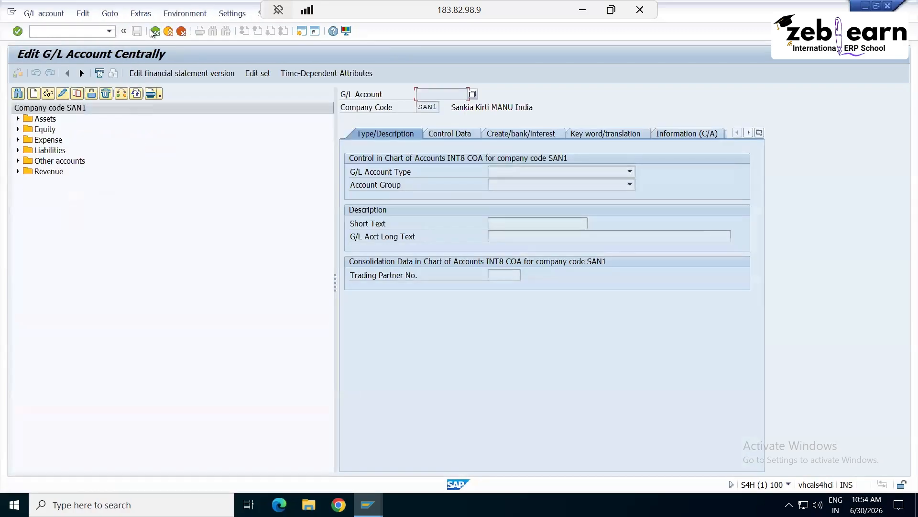
left_click(19, 140)
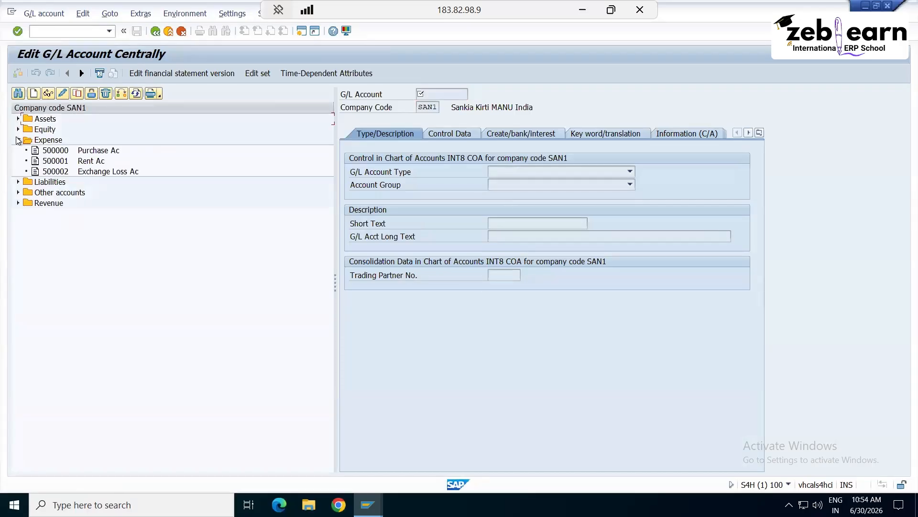
left_click(58, 151)
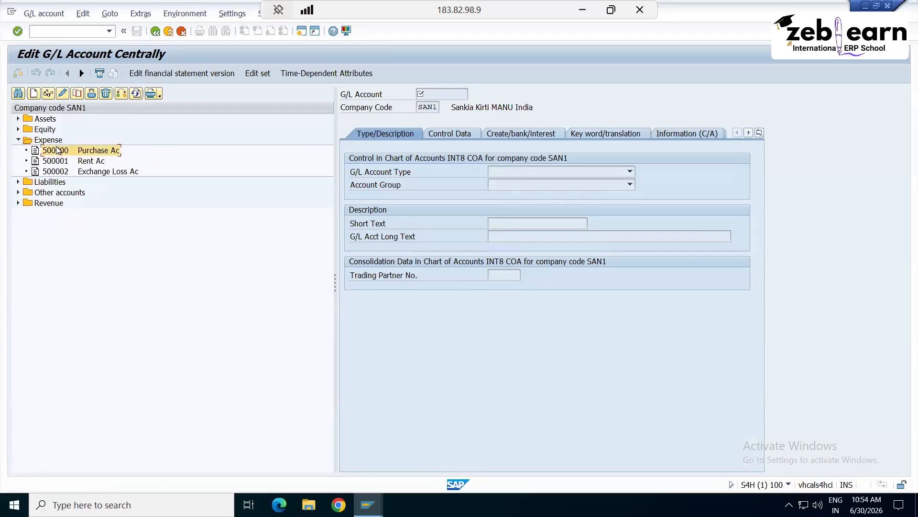
left_click(64, 93)
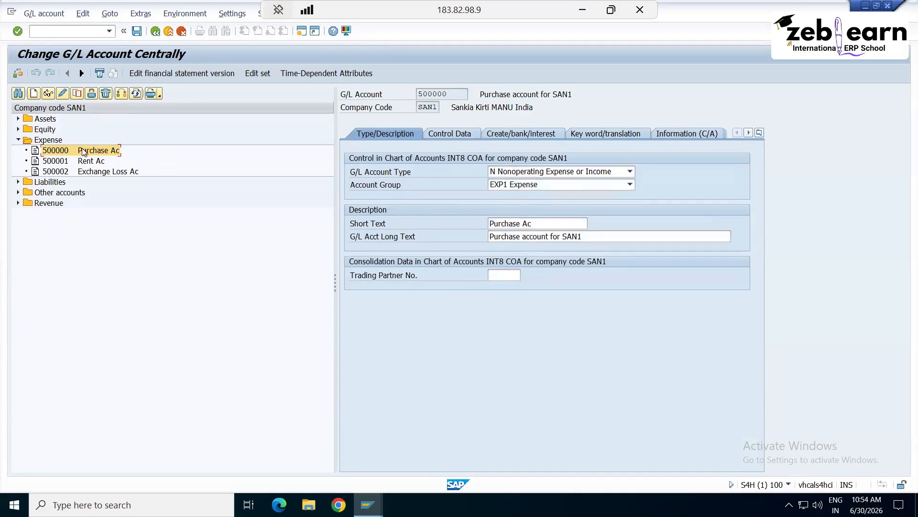
Step: Set the tax category of account 500000 to * (all tax types allowed), allow posting without tax, and save the account
left_click(448, 134)
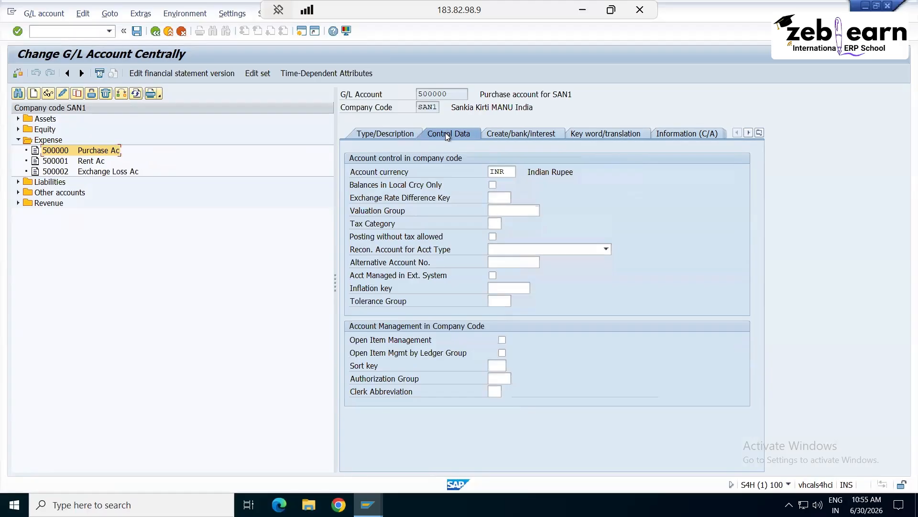
left_click(498, 221)
left_click(503, 223)
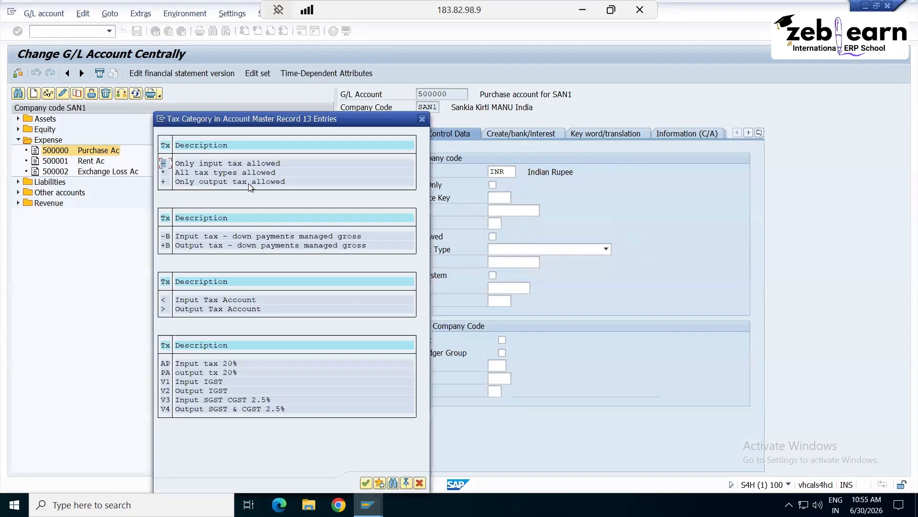
double_click(226, 172)
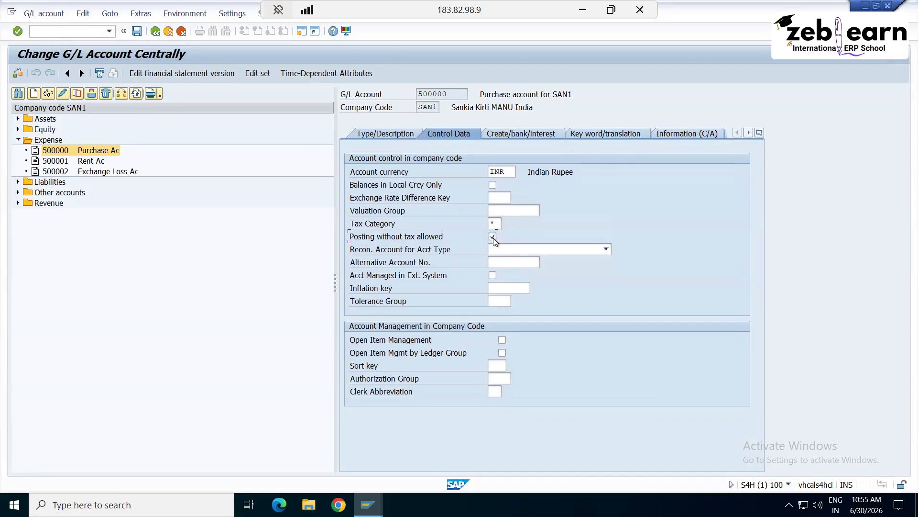
left_click(136, 31)
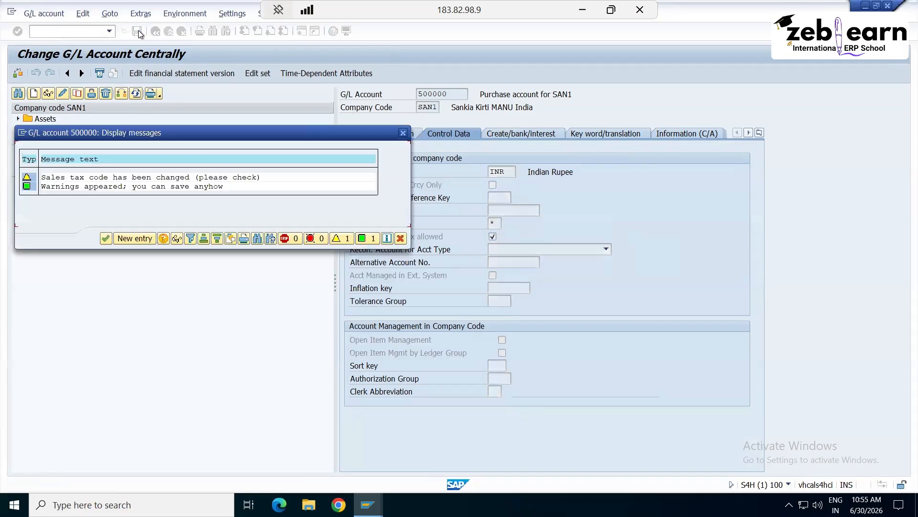
left_click(105, 238)
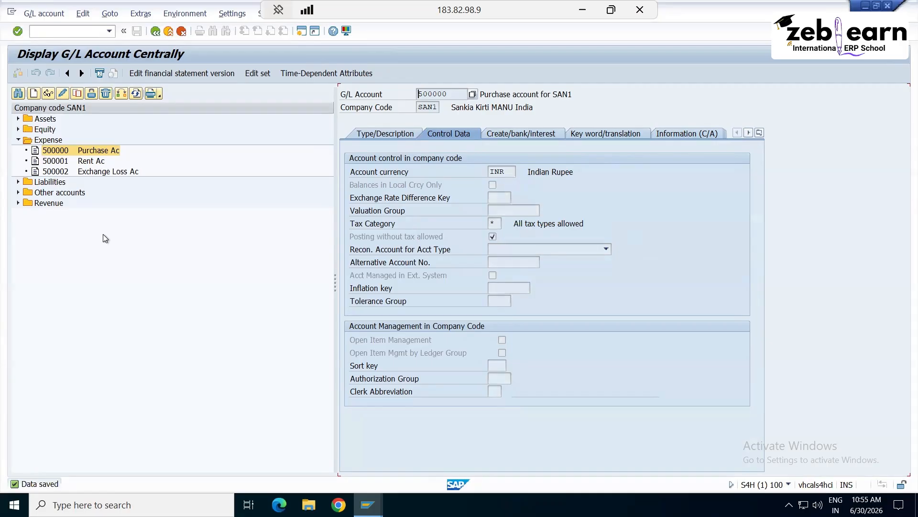
Step: Set the tax category of liability account 200000 (Recon account) to *, allow posting without tax, and save the account
left_click(19, 182)
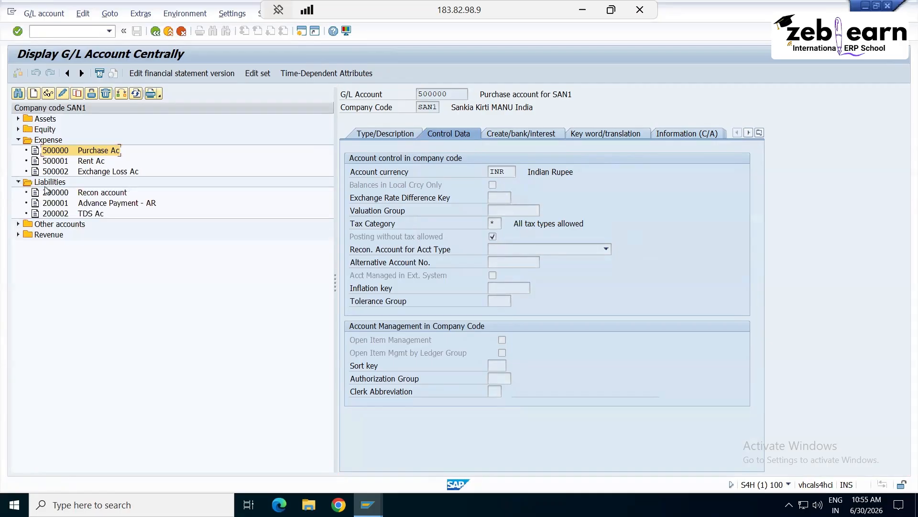
double_click(65, 196)
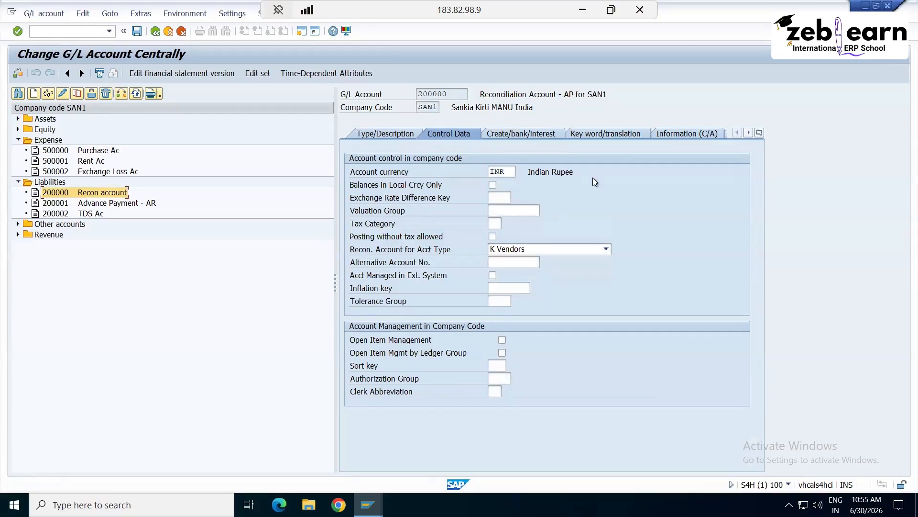
left_click(499, 222)
left_click(503, 222)
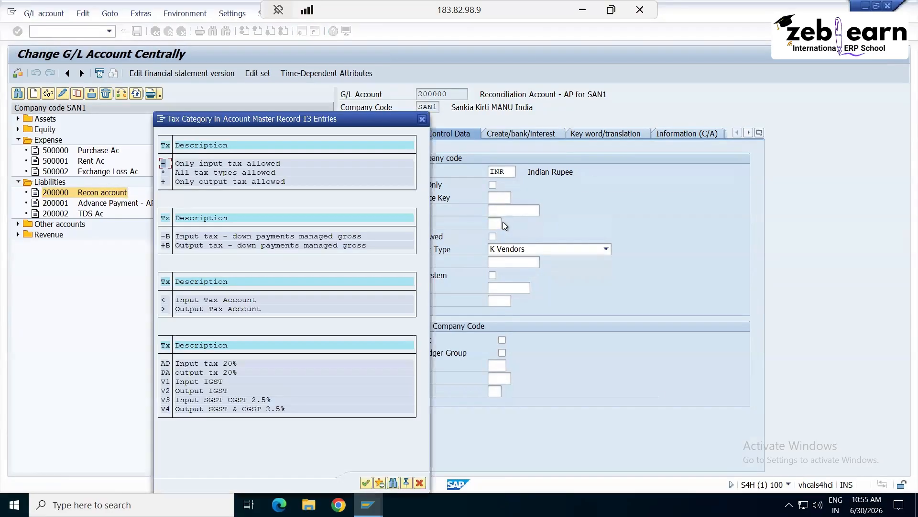
double_click(199, 173)
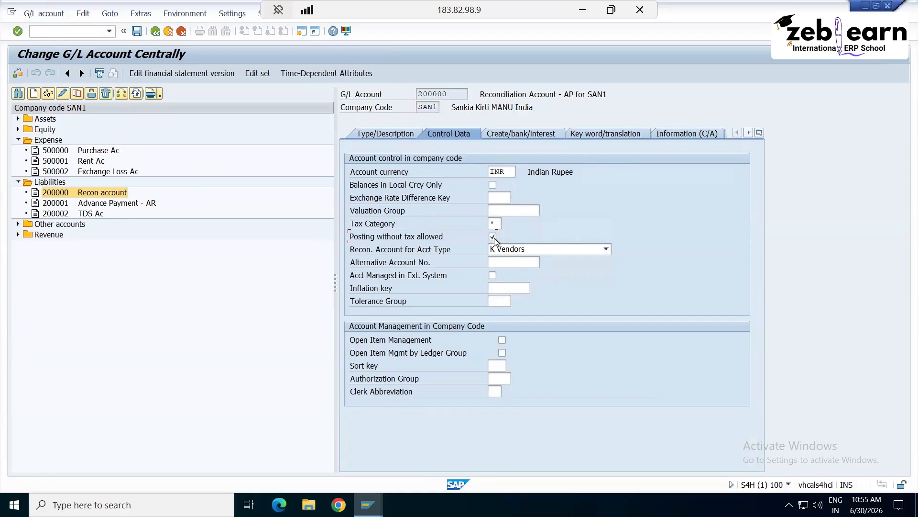
left_click(136, 31)
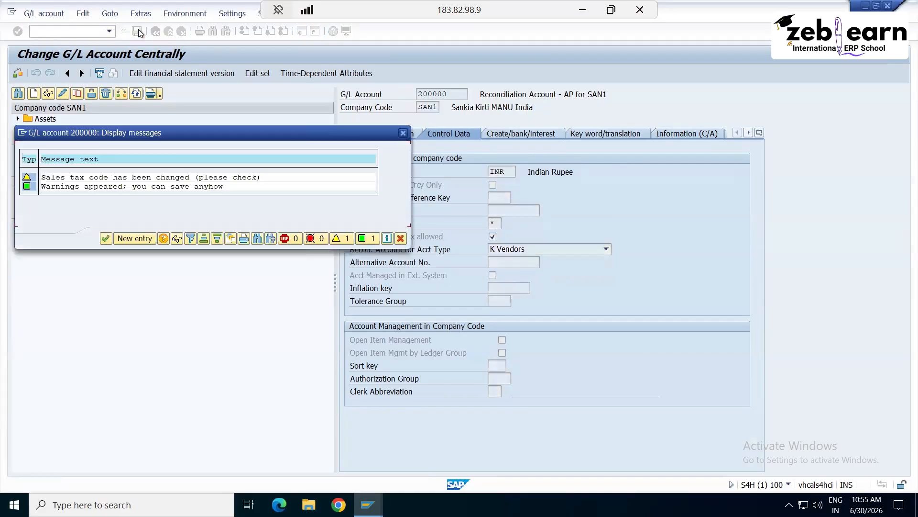
left_click(106, 238)
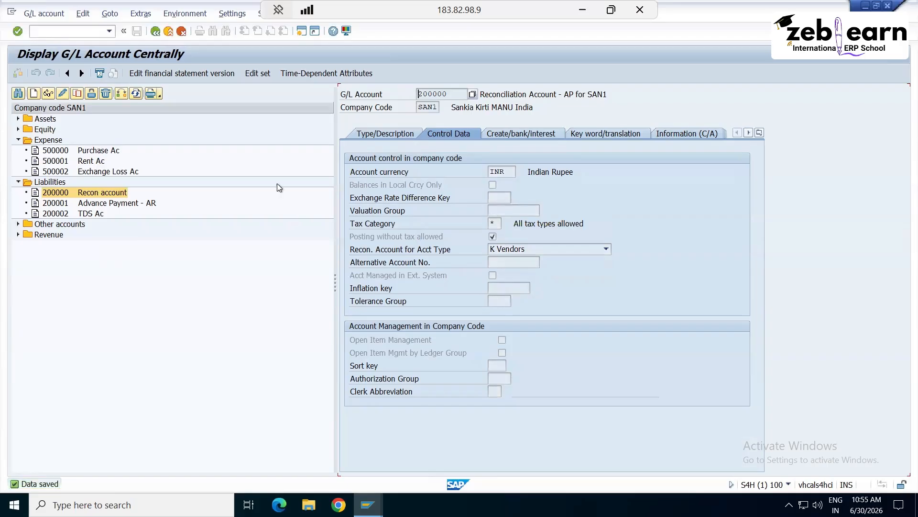
Step: Leave the G/L account maintenance and open the assignment of users to tolerance groups (transaction OB57)
left_click(80, 31)
type("/n")
key("Return")
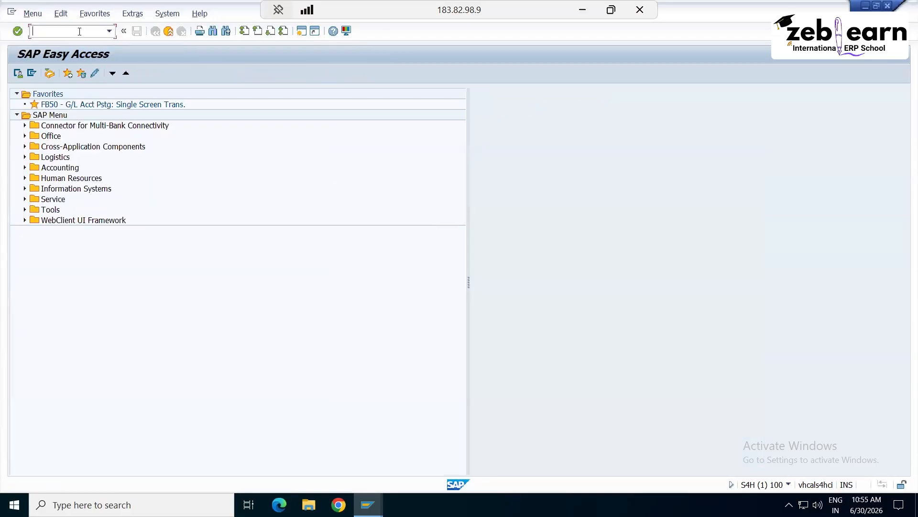
type("ob57")
key("Return")
Step: Assign tolerance group SAN1 to the user in the second row, save under the proposed customizing request, and leave the view
left_click(145, 123)
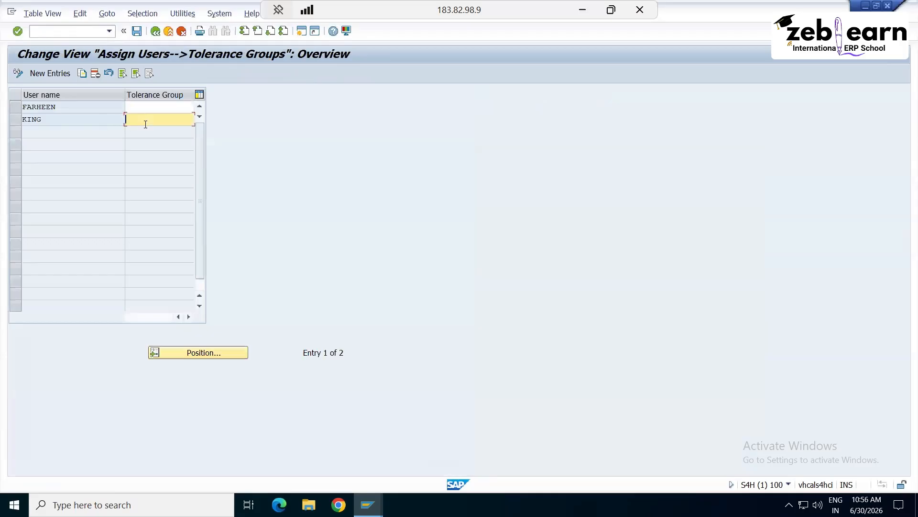
type("san1")
left_click(136, 31)
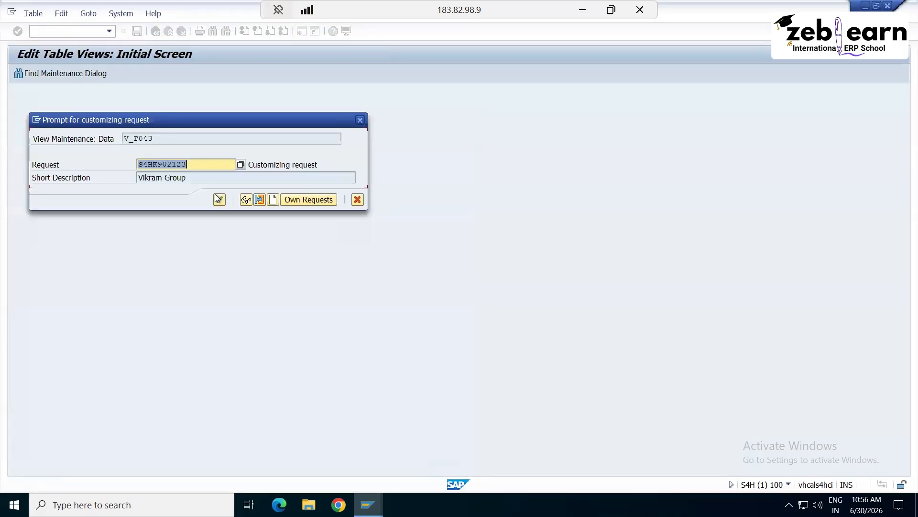
left_click(216, 198)
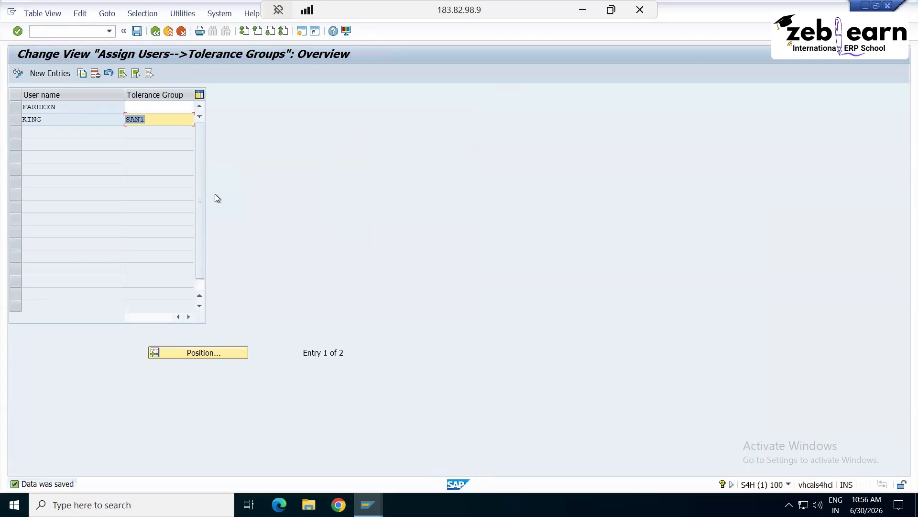
left_click(154, 32)
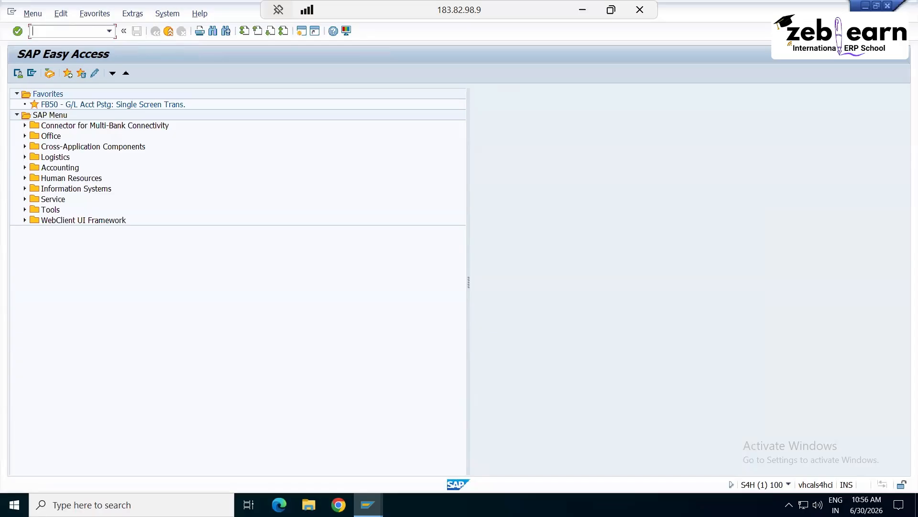
type("fb60")
key("Return")
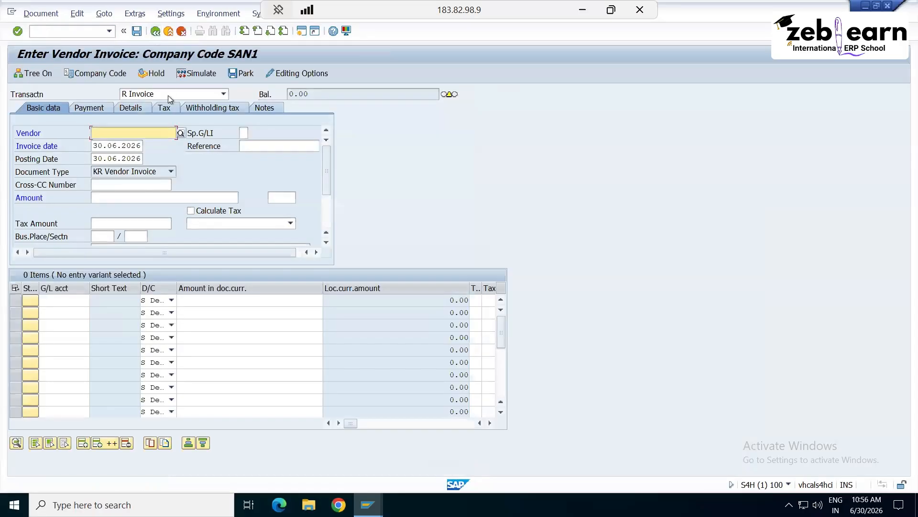
left_click(105, 131)
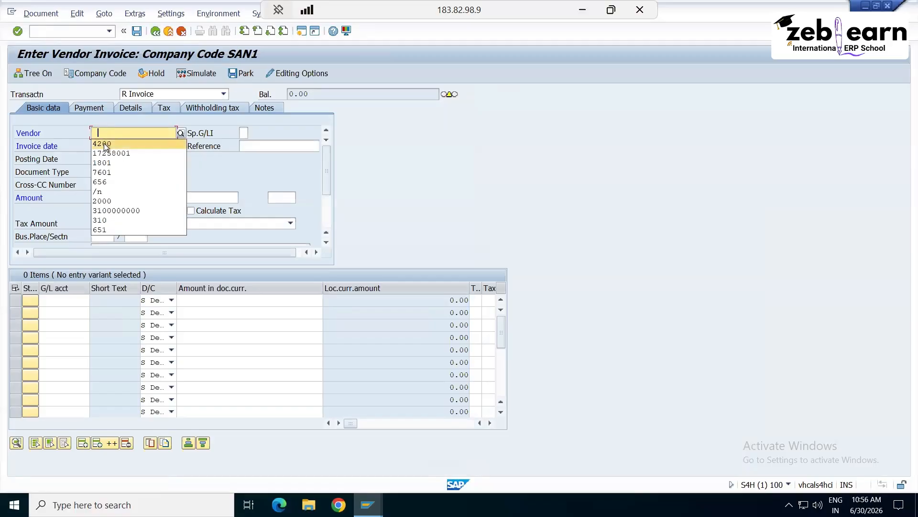
left_click(105, 144)
left_click(106, 199)
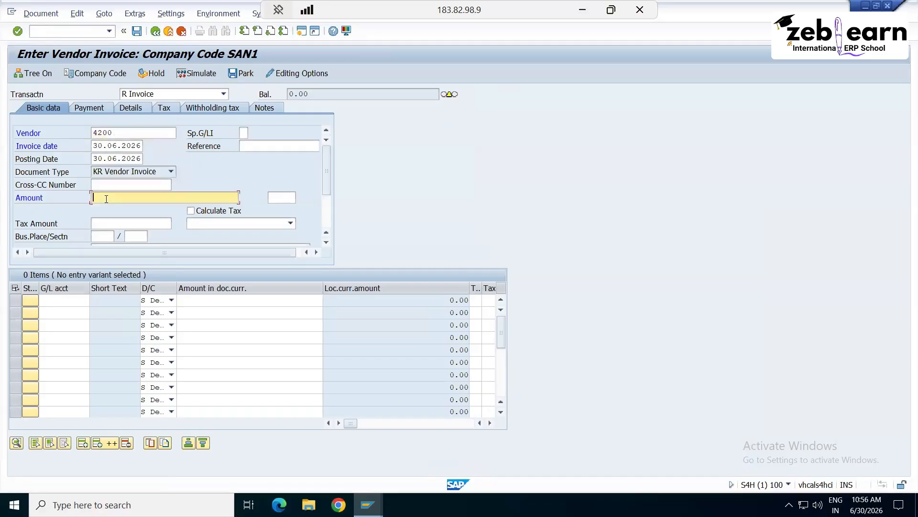
type("10000")
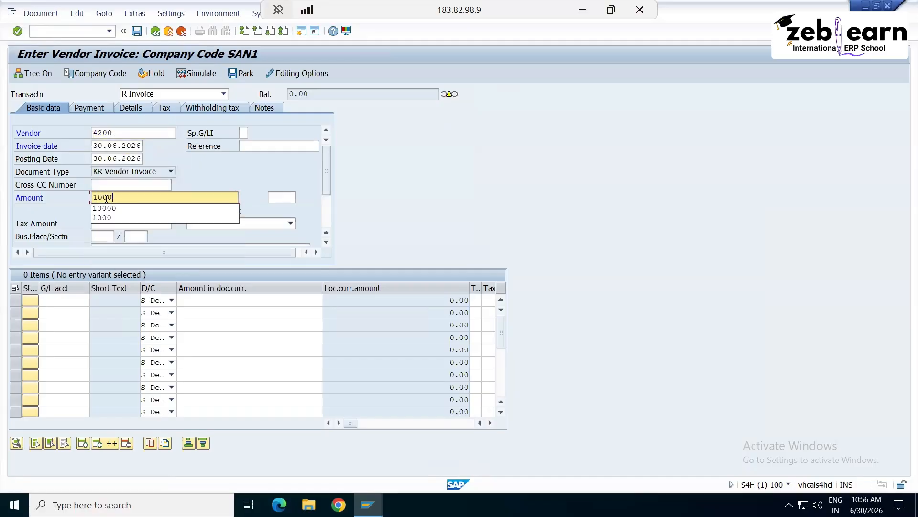
left_click(65, 300)
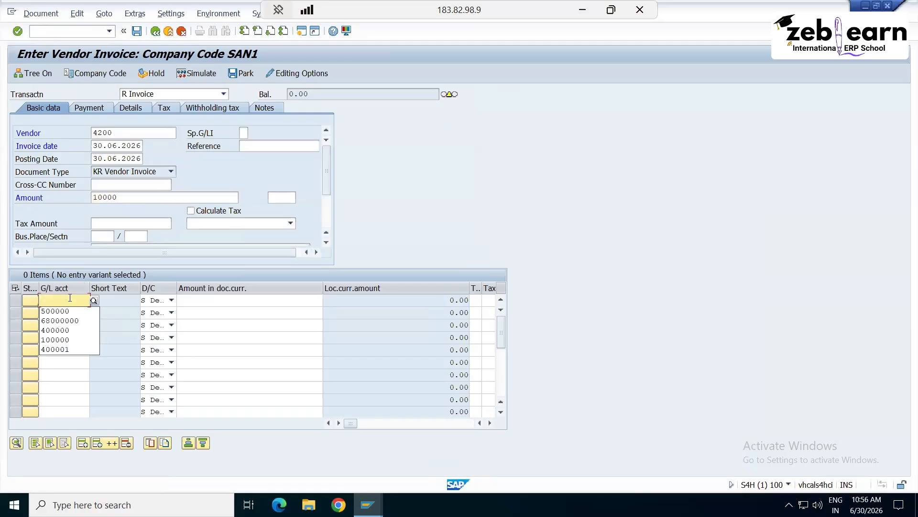
left_click(59, 312)
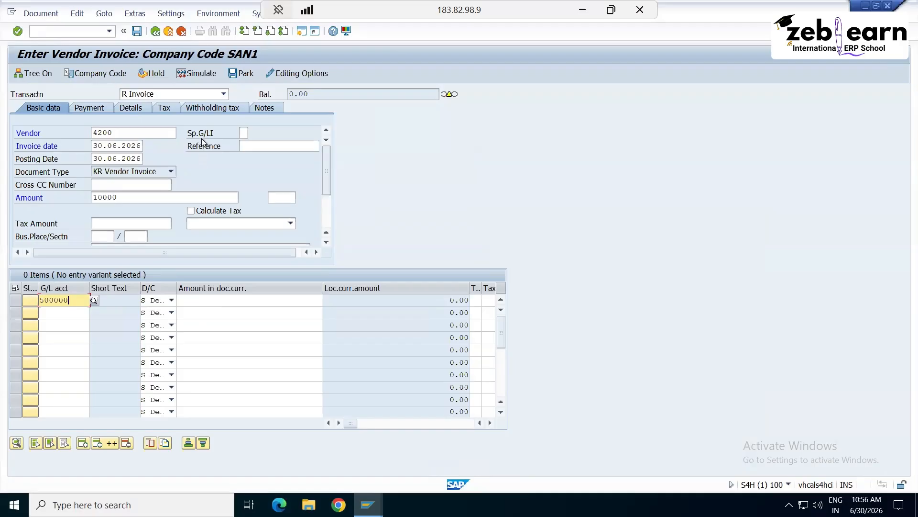
Step: Open a second session and start the tax code selection for transactions (OBZT) for country IN
left_click(300, 32)
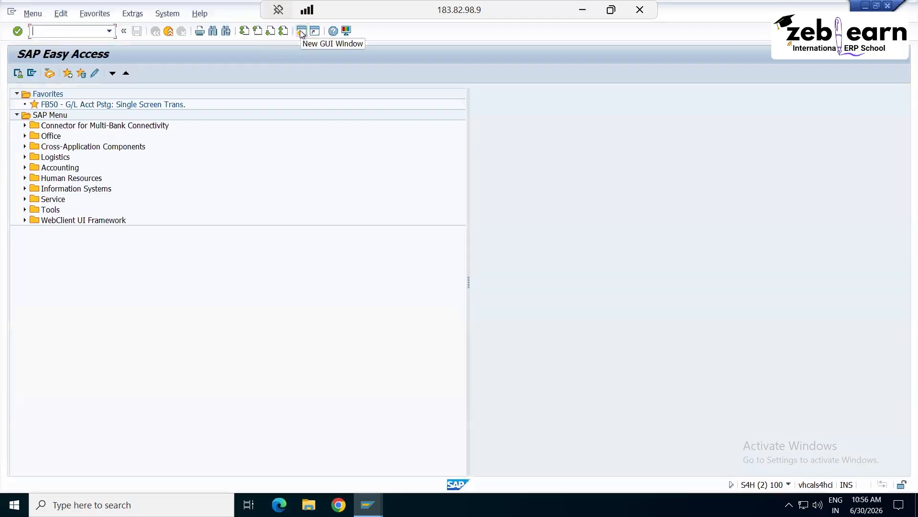
type("obzt")
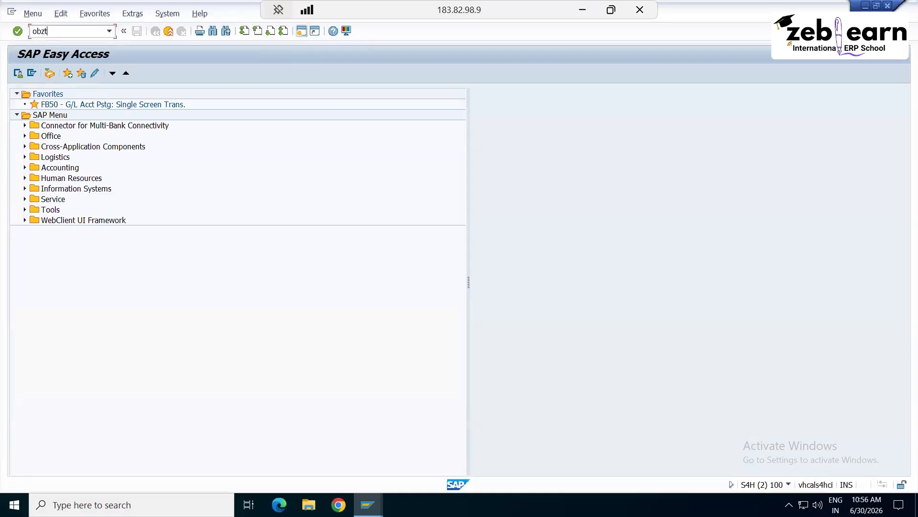
key("Return")
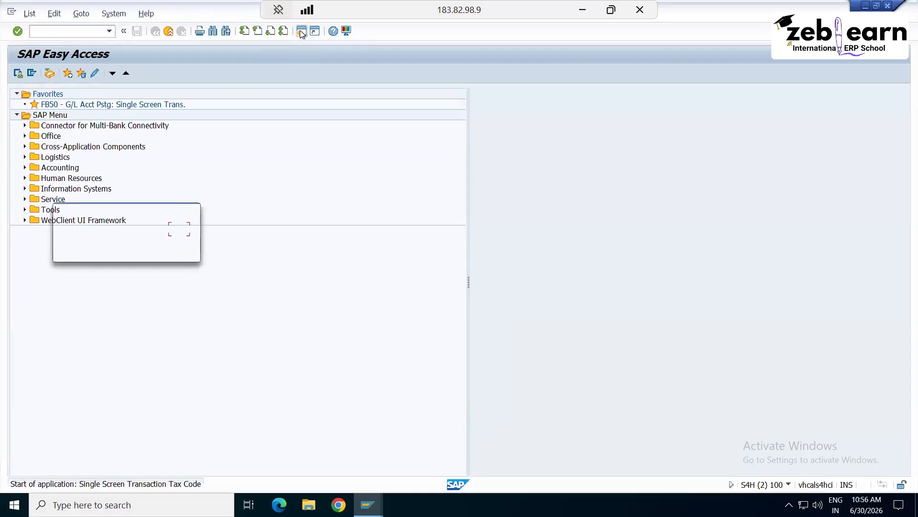
type("in")
key("Return")
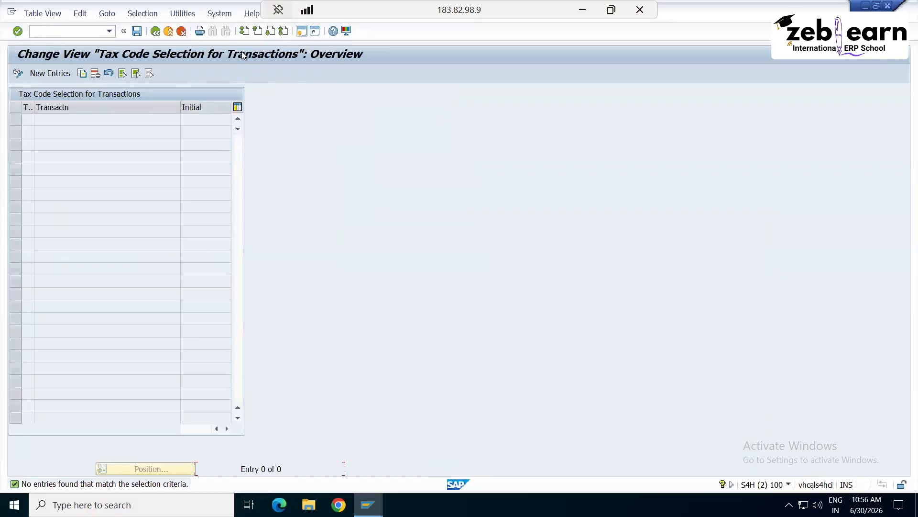
Step: Add tax code AP as relevant for all transactions, save it under the proposed customizing request, and leave the transaction
left_click(50, 73)
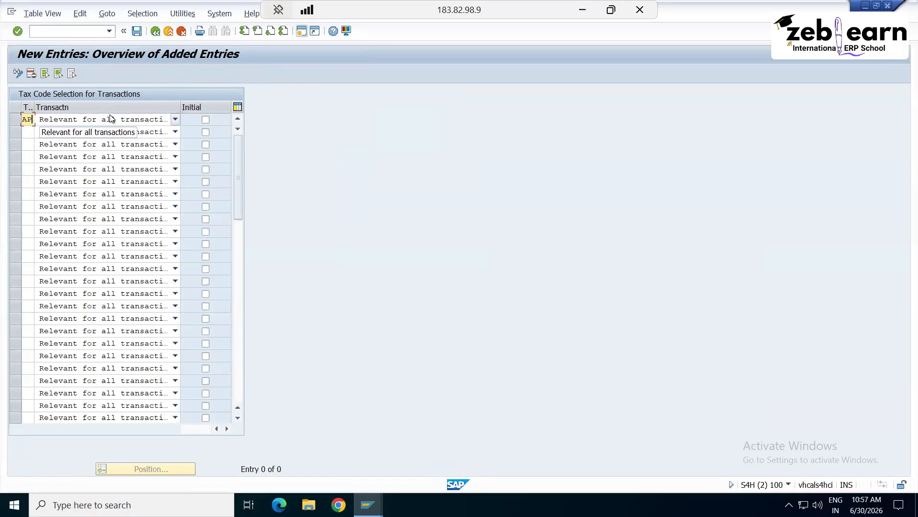
left_click(133, 33)
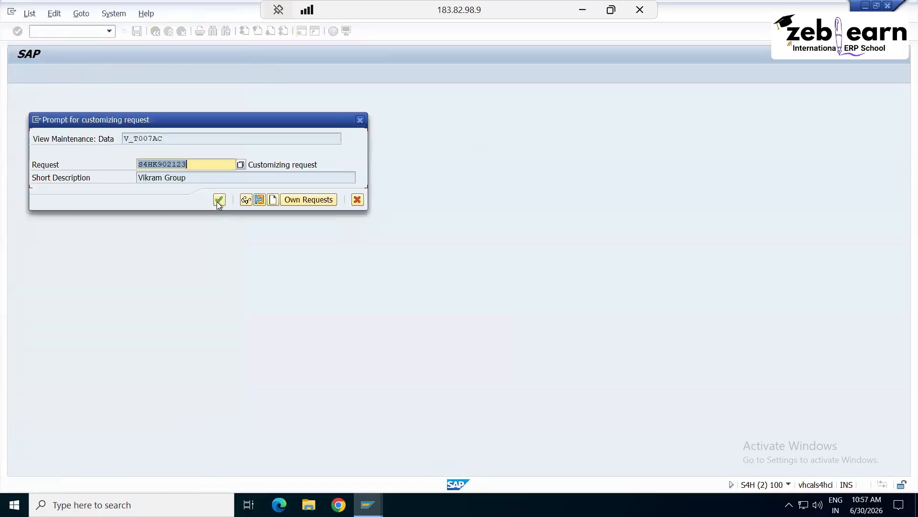
left_click(218, 200)
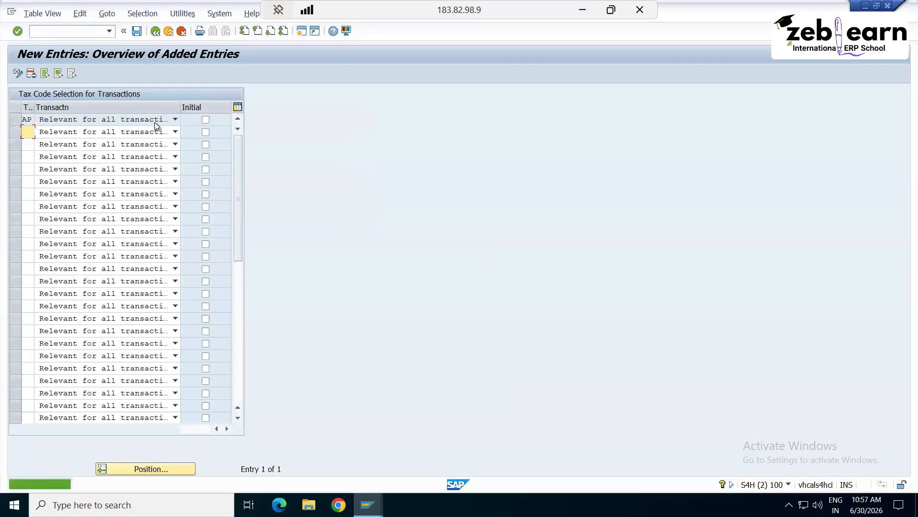
left_click(156, 32)
left_click(157, 31)
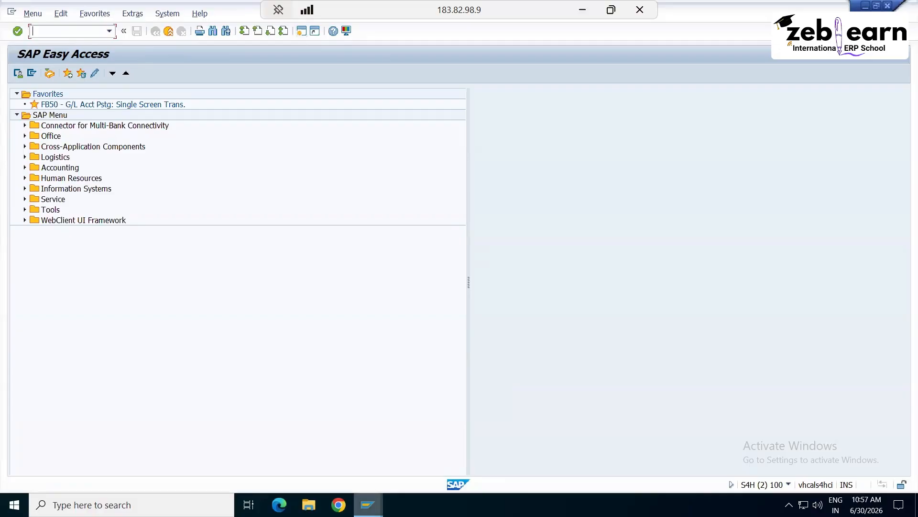
Step: Return to the first session, discard the unfinished vendor invoice, and restart vendor invoice entry (FB60)
mouse_move(368, 505)
left_click(369, 444)
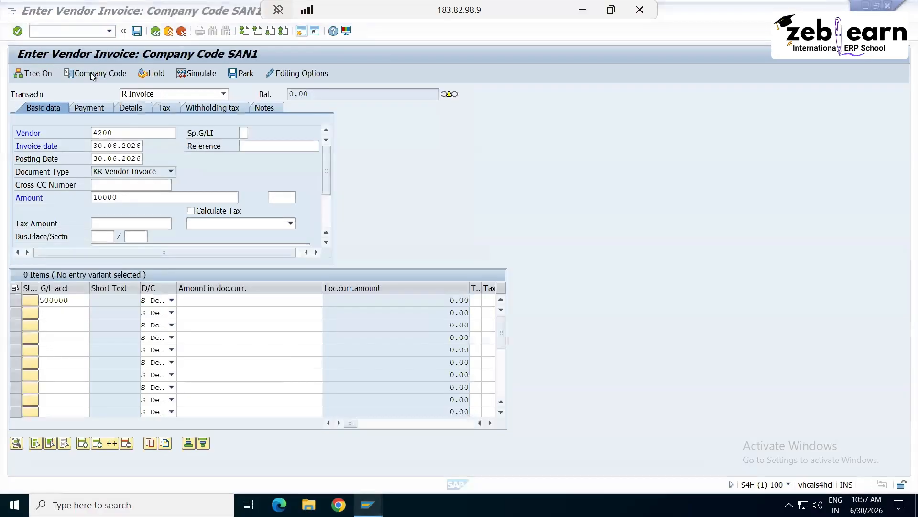
left_click(54, 31)
type("/n")
key("Return")
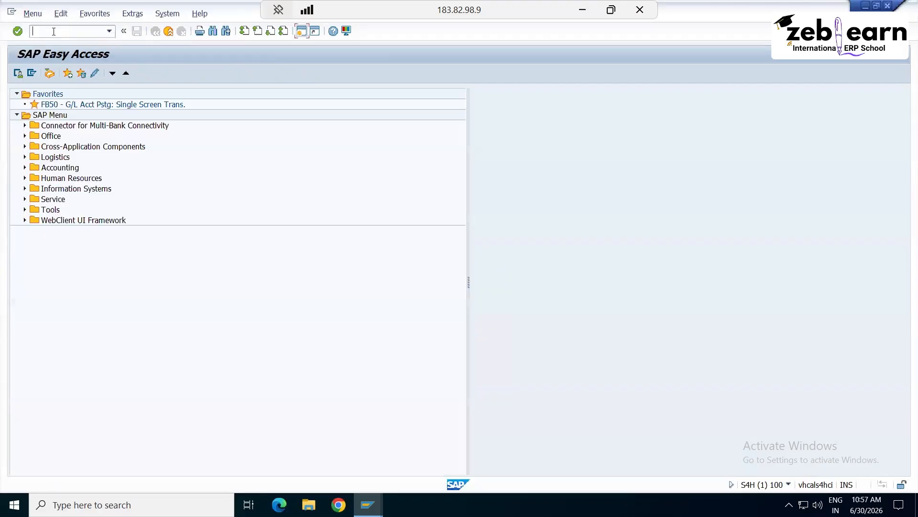
type("fb60")
key("Return")
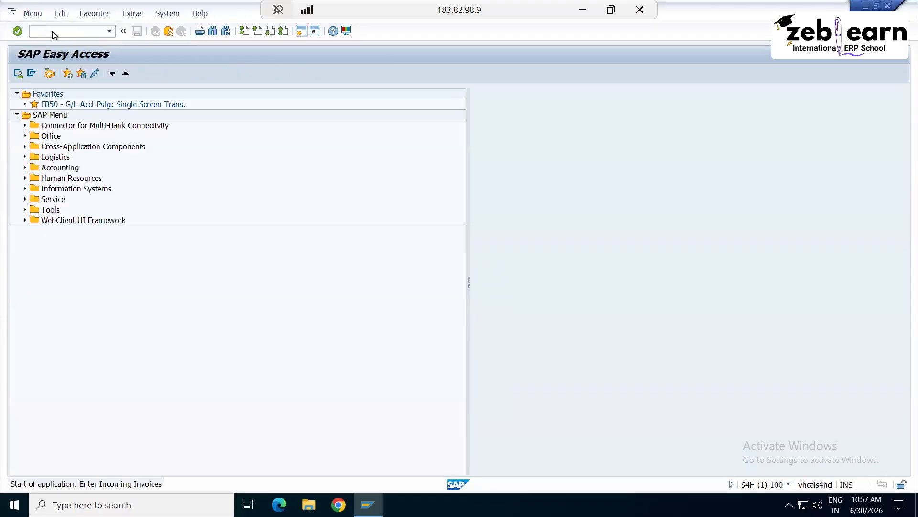
Step: Enter vendor 4200 with invoice amount 10000 and a debit item of 10000 on G/L account 500000
left_click(109, 133)
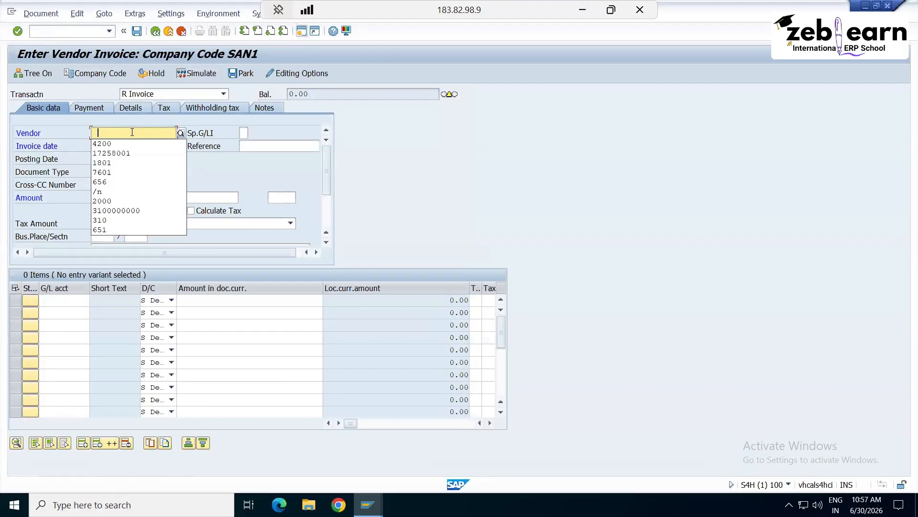
left_click(108, 144)
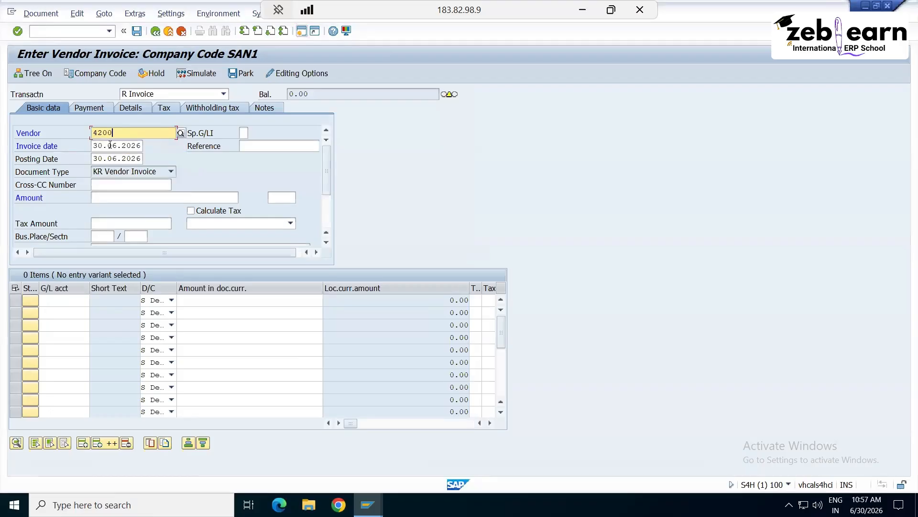
left_click(111, 195)
left_click(106, 207)
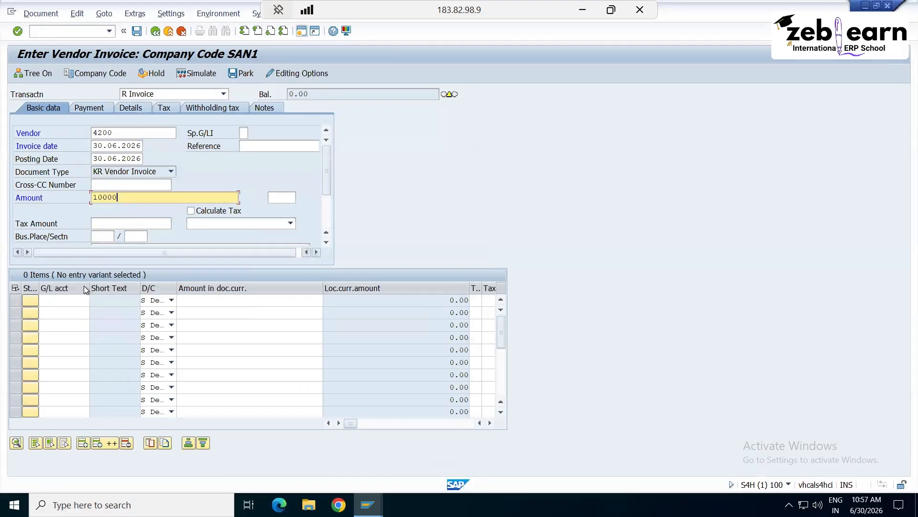
left_click(77, 299)
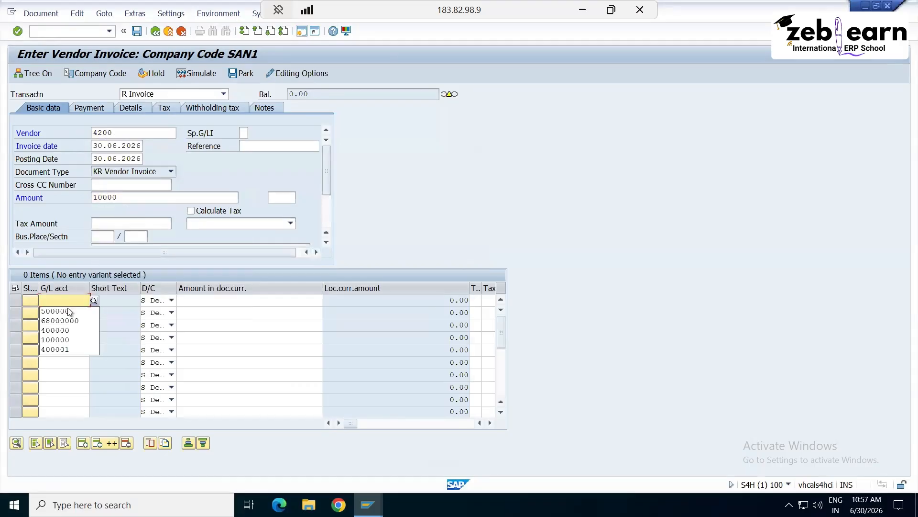
left_click(68, 311)
left_click(189, 302)
type("10000")
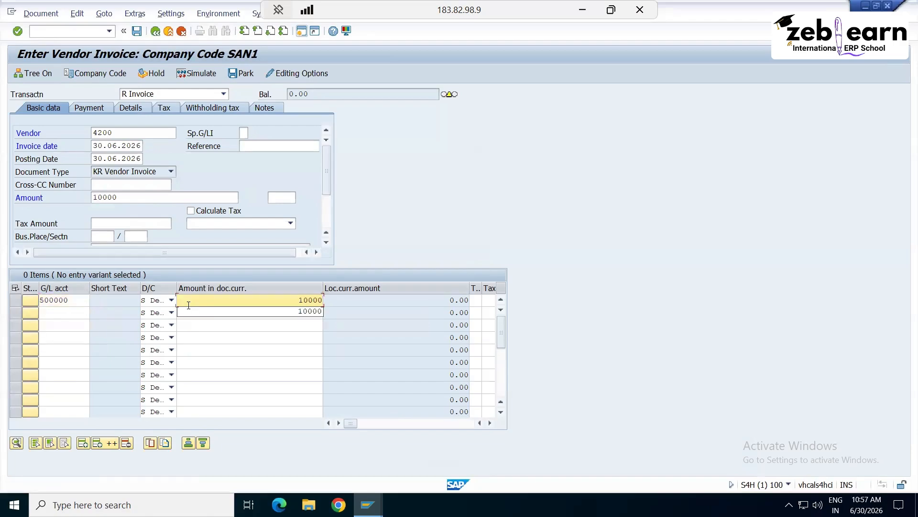
Step: Enable tax calculation for the invoice, set the currency to INR, and choose tax code AP Input tax 20%
left_click(191, 210)
key("Return")
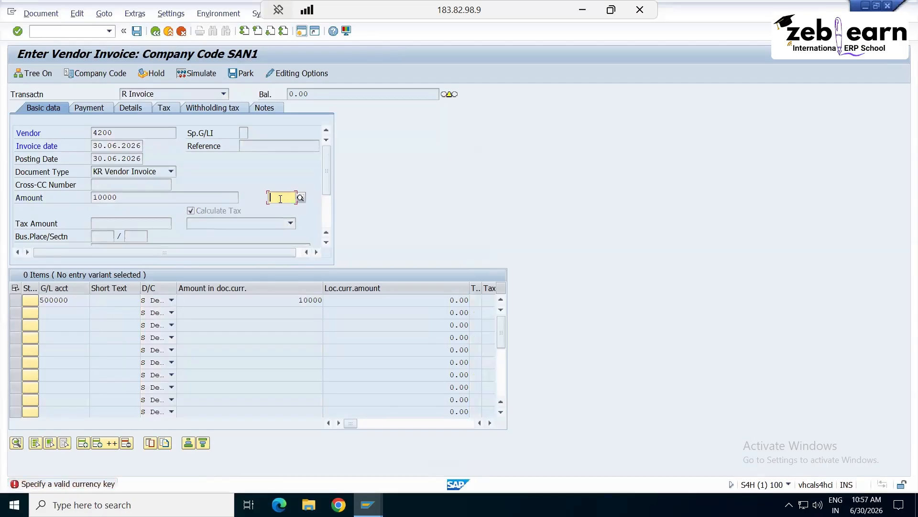
type("inr")
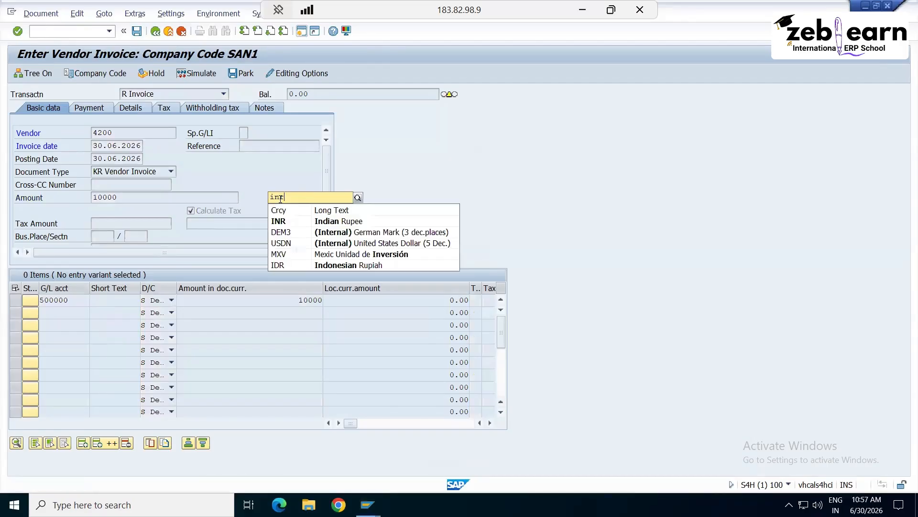
key("Return")
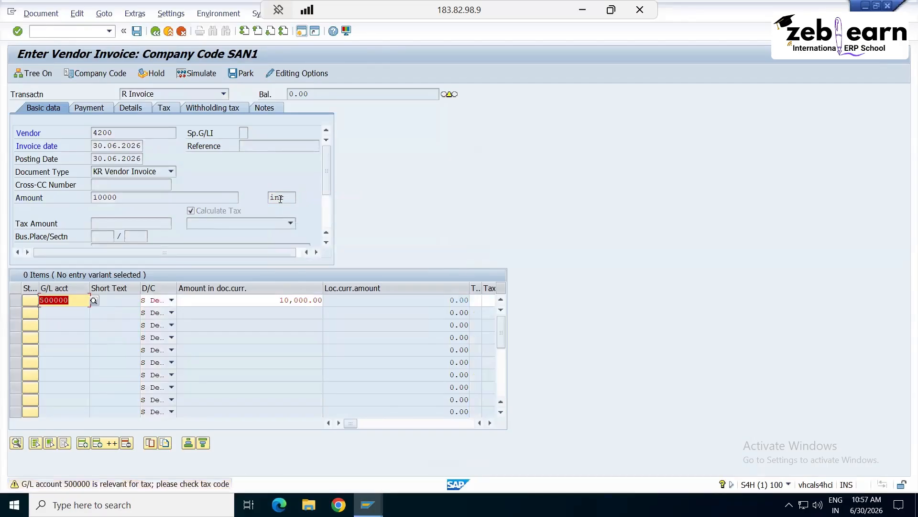
key("Return")
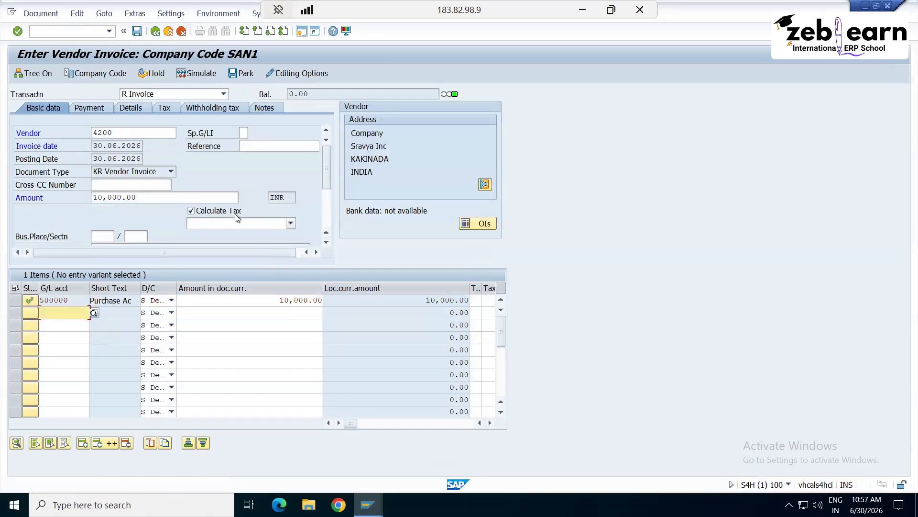
left_click(289, 224)
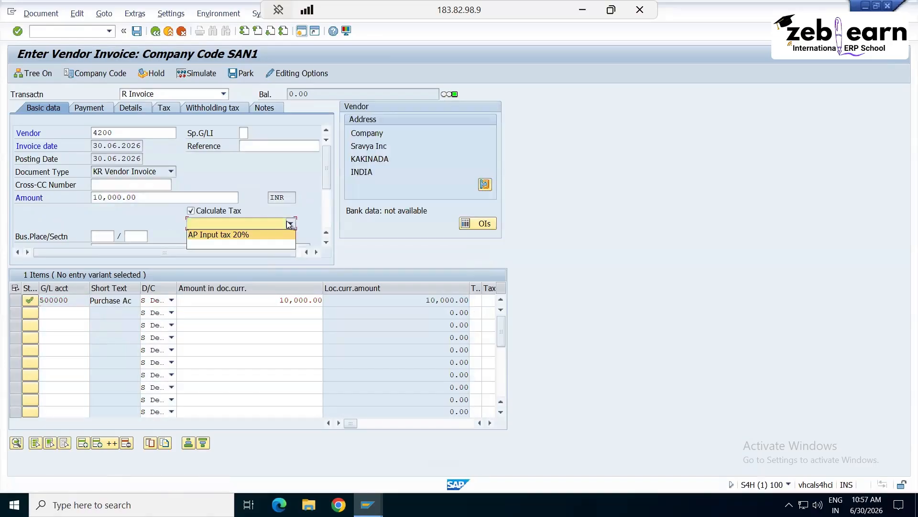
left_click(212, 236)
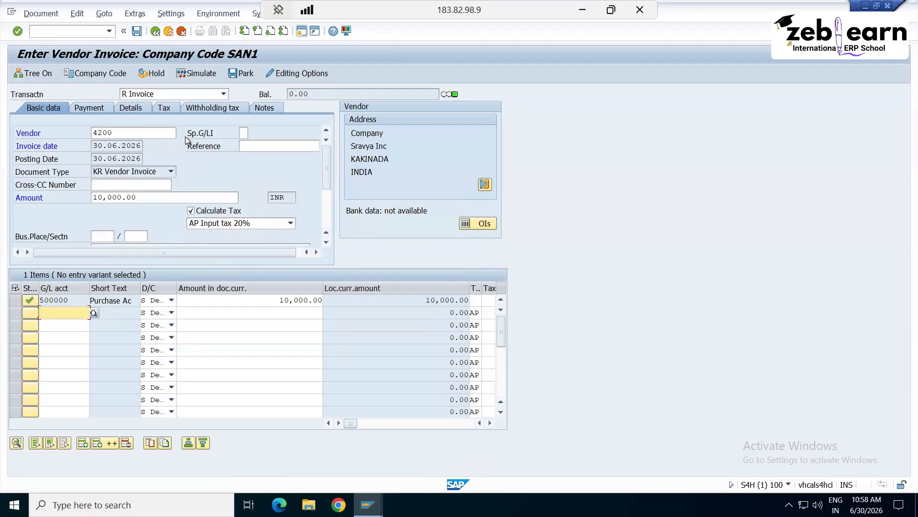
Step: Simulate the vendor invoice and accept the tax code warnings to review the document overview
left_click(198, 75)
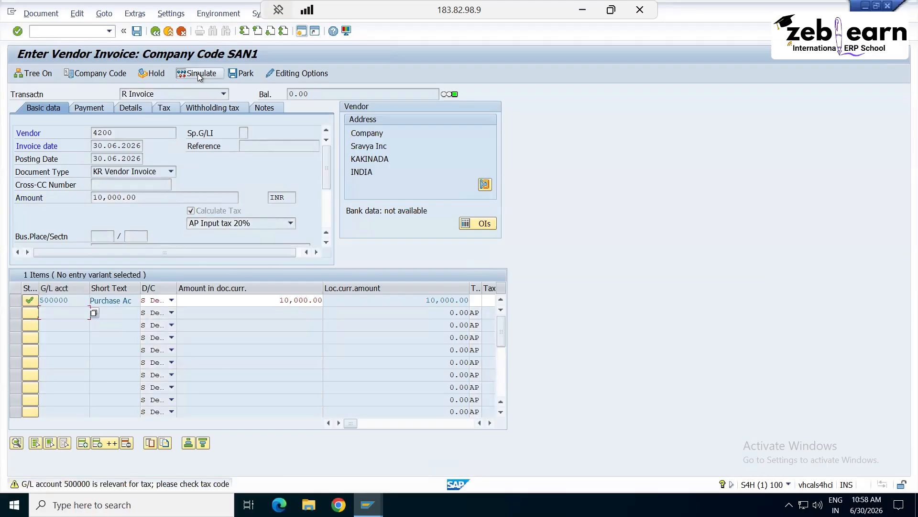
key("Return")
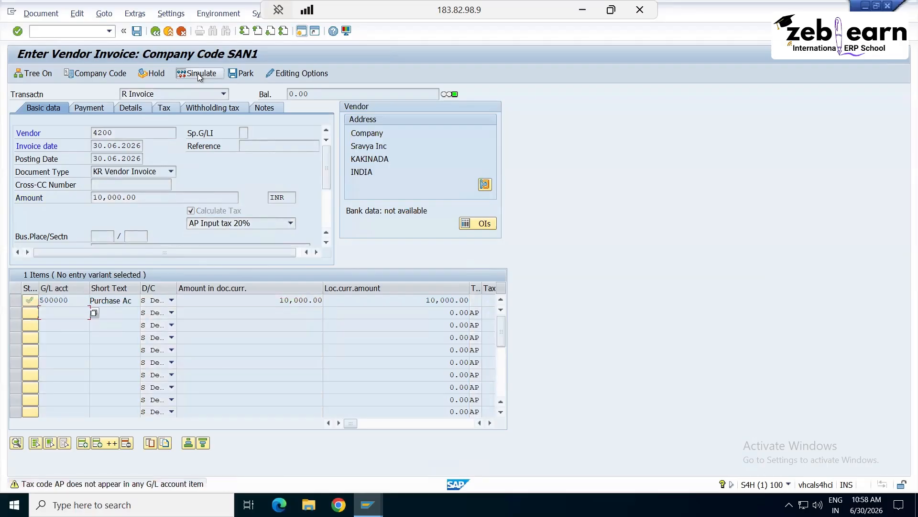
key("Return")
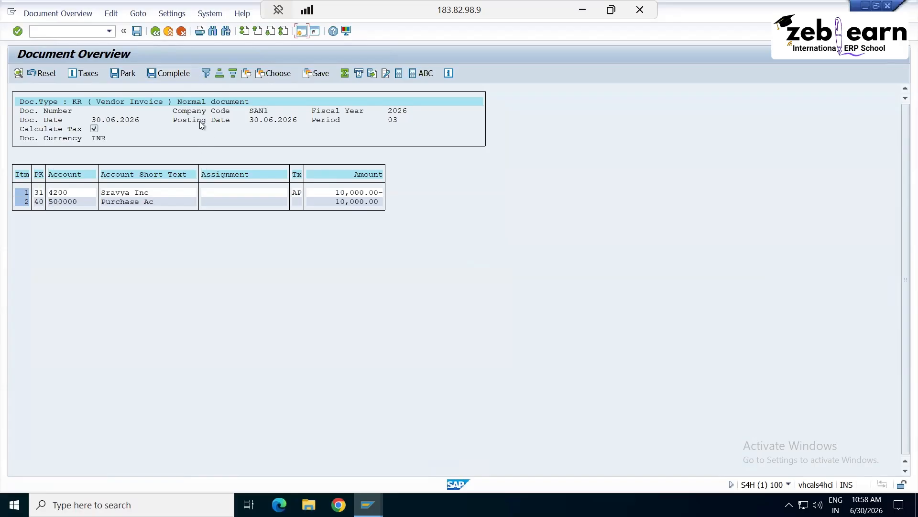
Step: Return from the document overview to invoice entry, accept deleting the automatically created line items, and open the tax code choices
left_click(153, 37)
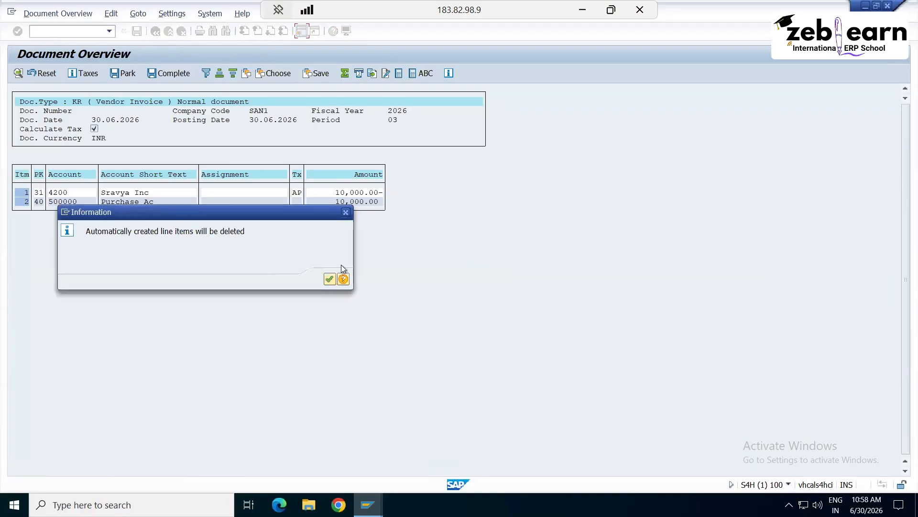
left_click(329, 278)
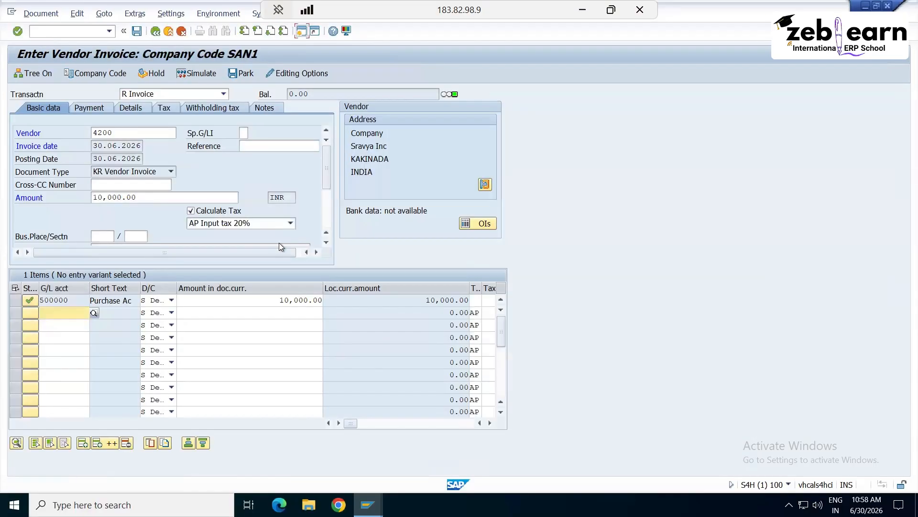
left_click(292, 222)
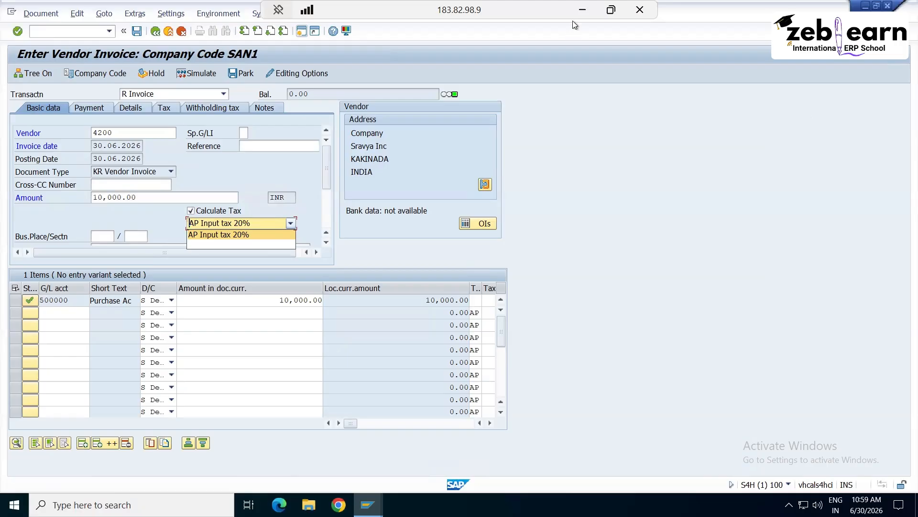
Step: Switch to the SAP FICO Syllabus sheet in Google Sheets and fill the Taxes topic cell with green
left_click(582, 10)
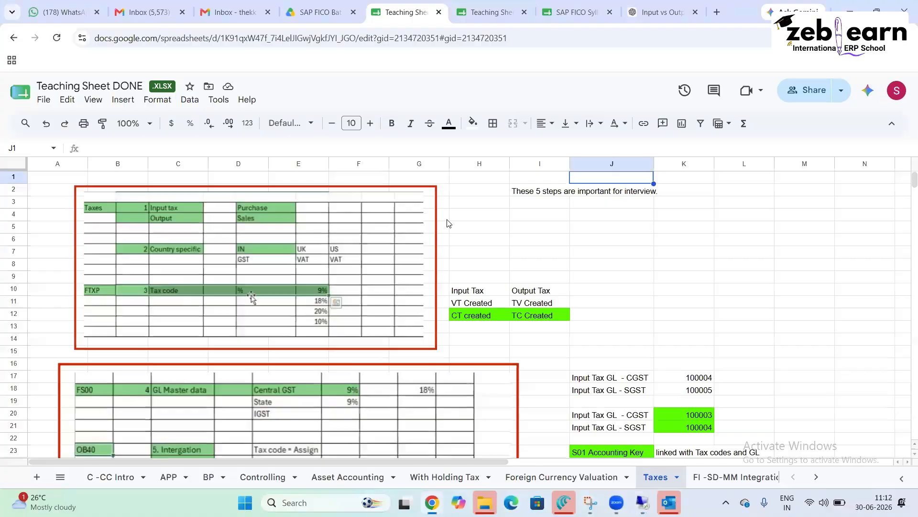
left_click(575, 5)
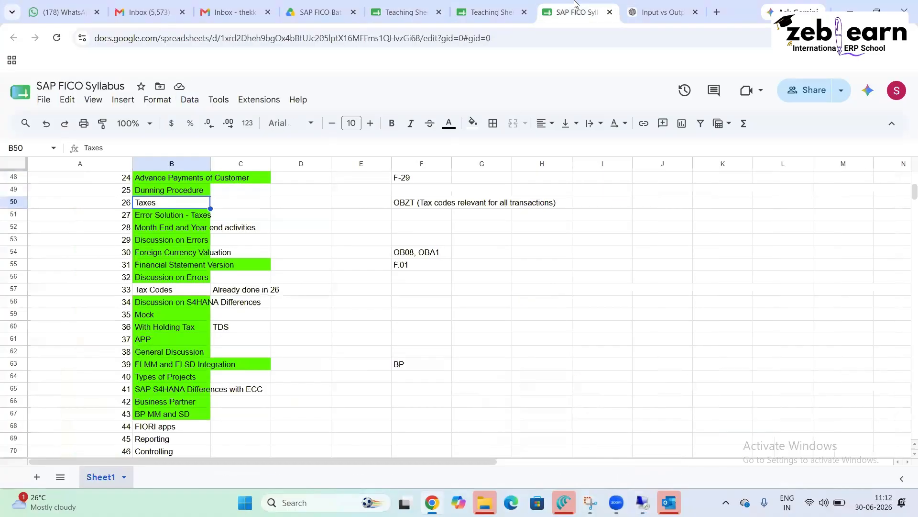
left_click(472, 123)
left_click(524, 180)
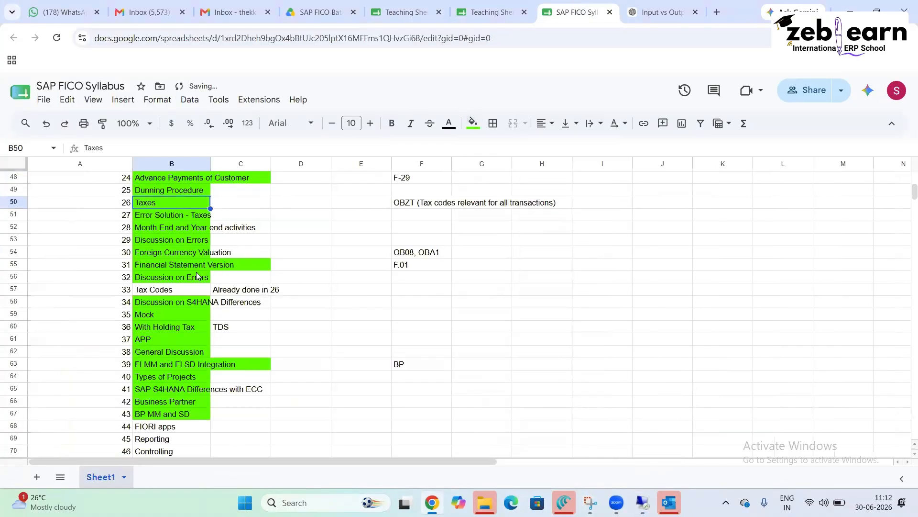
Step: Fill the Tax Codes topic cell, marked as already done in 26, with green
left_click(182, 289)
left_click(472, 123)
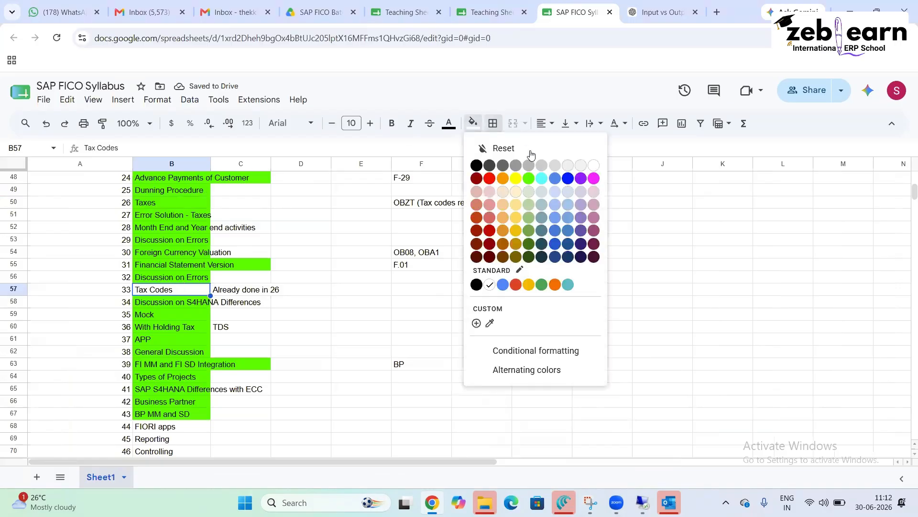
left_click(527, 178)
left_click(528, 178)
Step: Review the whole syllabus list from the integration areas and enterprise structure topics down to the transaction codes below Profit Center
left_click(169, 190)
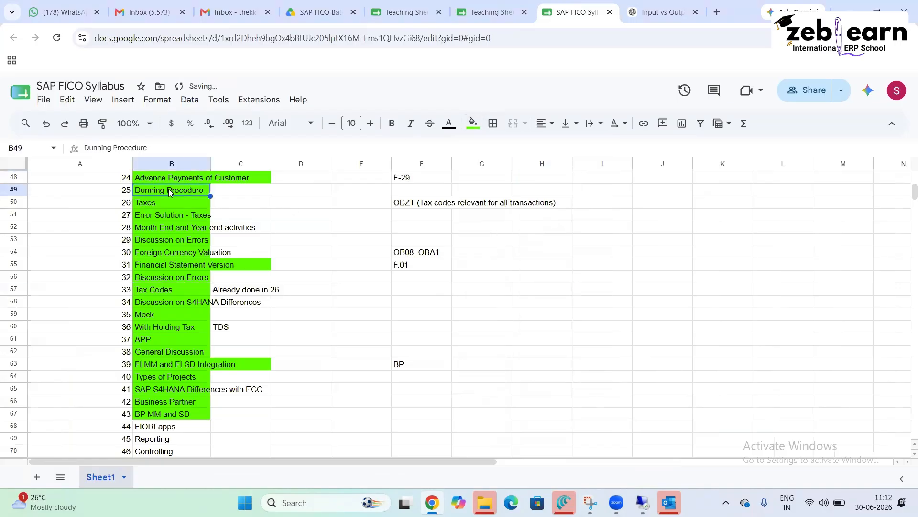
key("Up")
key("Up")
key("Up")
key("Up")
key("Up")
key("Up")
key("Up")
key("Up")
key("Up")
key("Up")
key("Up")
key("Up")
key("Up")
key("Up")
key("Up")
key("Up")
key("Up")
key("Up")
key("Up")
key("Up")
key("Up")
key("Up")
key("Up")
key("Up")
key("Up")
key("Up")
key("Up")
key("Up")
key("Up")
key("Up")
key("Up")
key("Up")
key("Up")
key("Up")
key("Up")
key("Up")
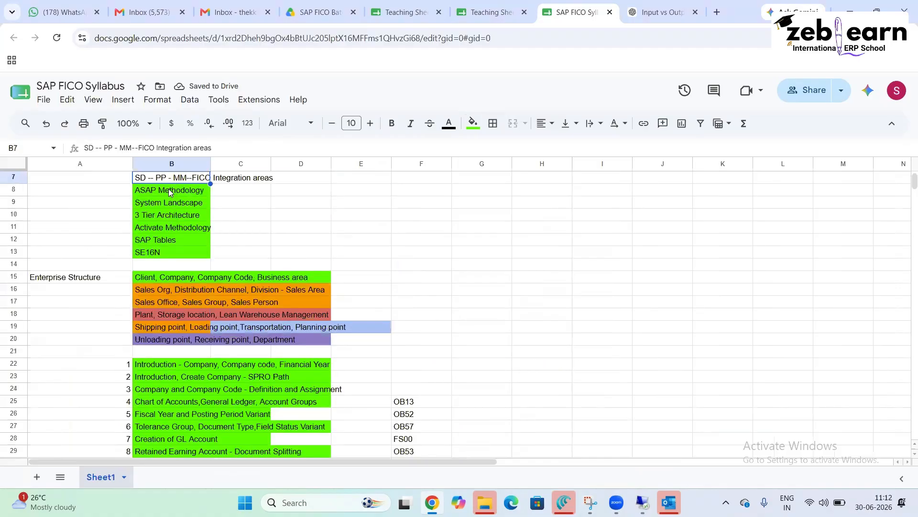
key("Down")
key("Down")
key("Down")
key("Down")
key("Down")
key("Down")
key("Down")
key("Down")
key("Down")
key("Down")
key("Down")
key("Down")
key("Down")
key("Down")
key("Down")
key("Down")
key("Down")
key("Down")
key("Down")
key("Down")
key("Down")
key("Down")
key("Down")
key("Down")
key("Down")
key("Down")
key("Down")
key("Down")
key("Down")
key("Down")
key("Down")
key("Down")
key("Down")
key("Down")
key("Down")
key("Down")
key("Down")
key("Down")
key("Down")
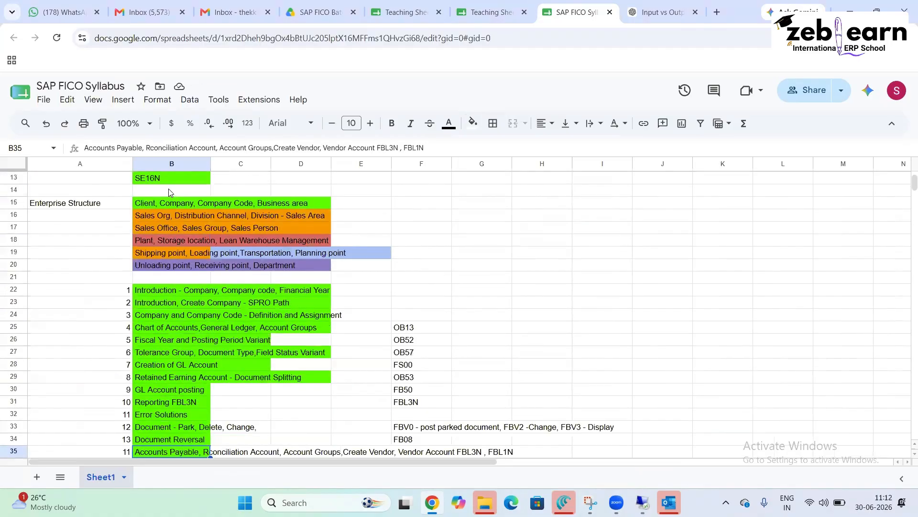
key("Down")
key("Down")
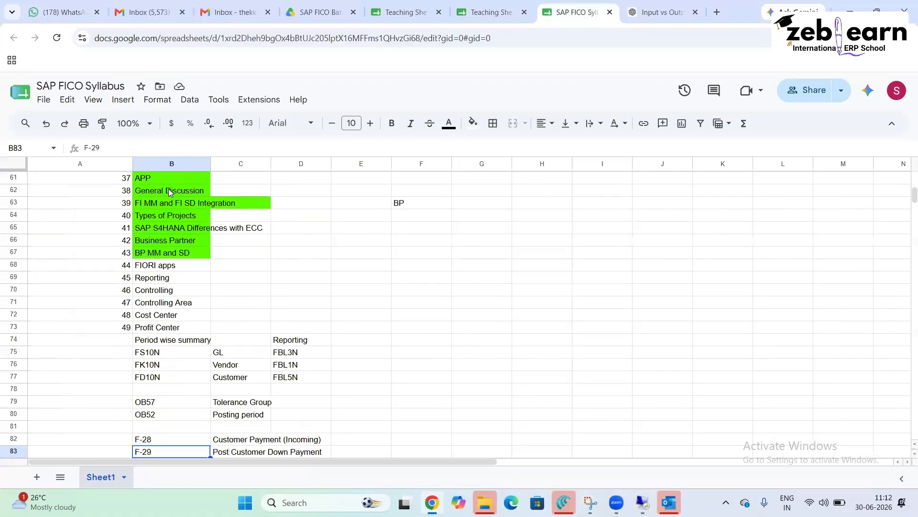
Step: Select the uncoloured syllabus topics from FIORI apps through Profit Center to point them out
left_click(164, 270)
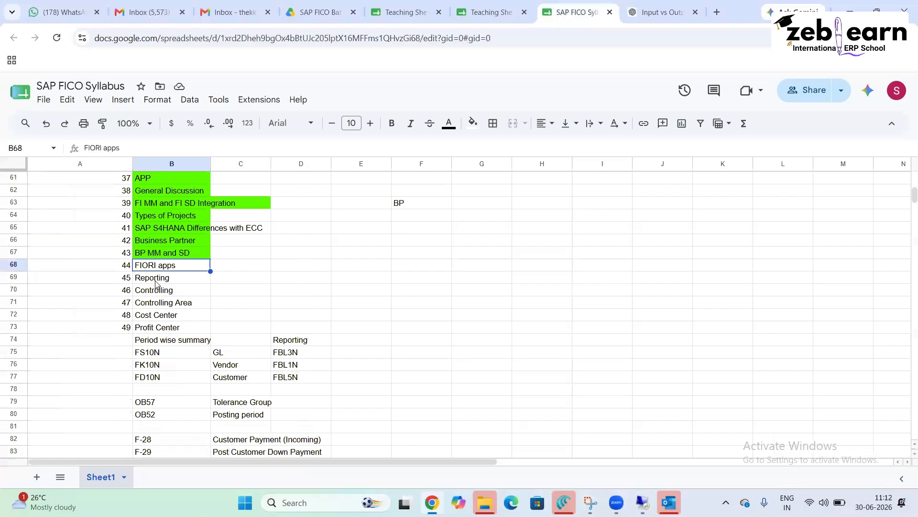
left_click(156, 282)
left_click_drag(156, 269, 158, 330)
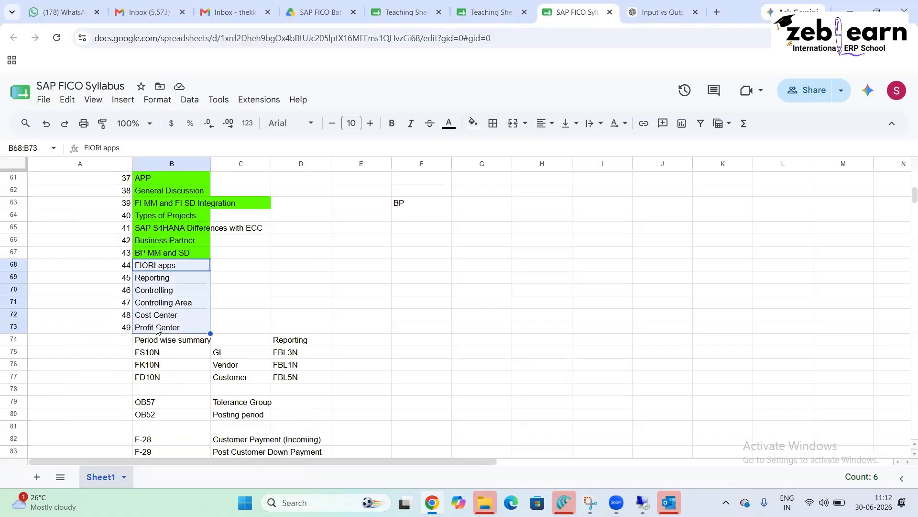